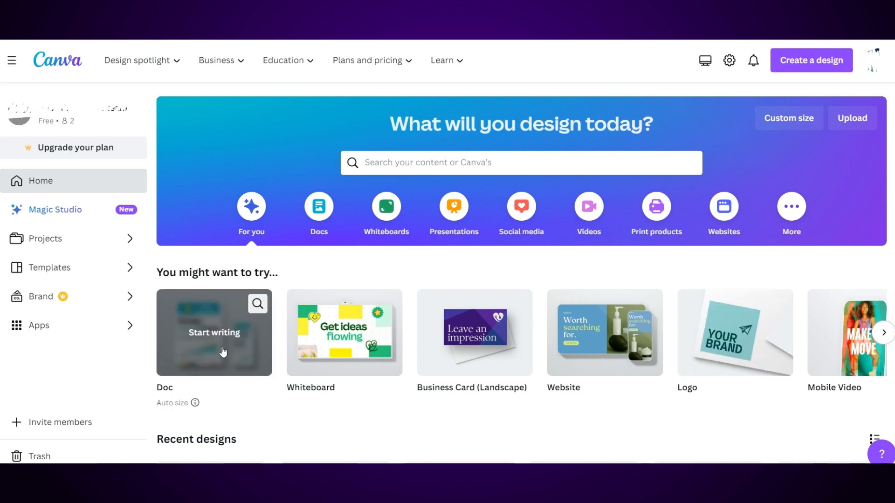
Create a new blank logo design and collapse the template list to free up the canvas
click(510, 161)
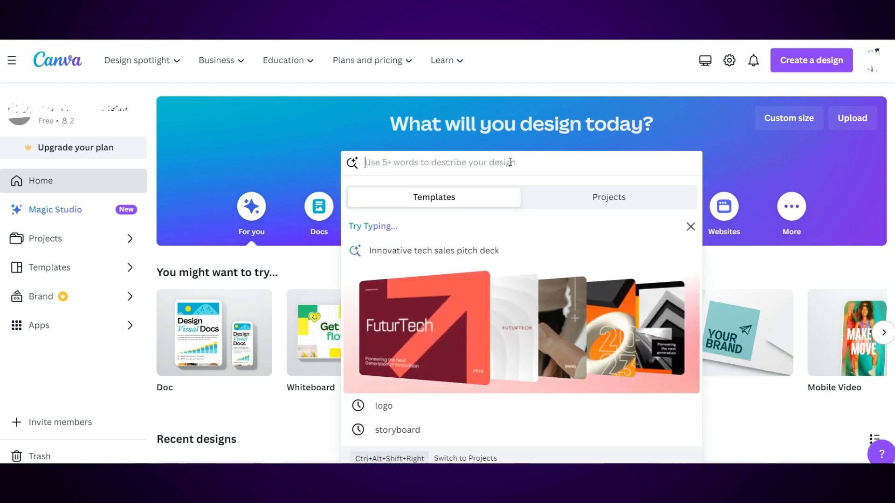
click(763, 428)
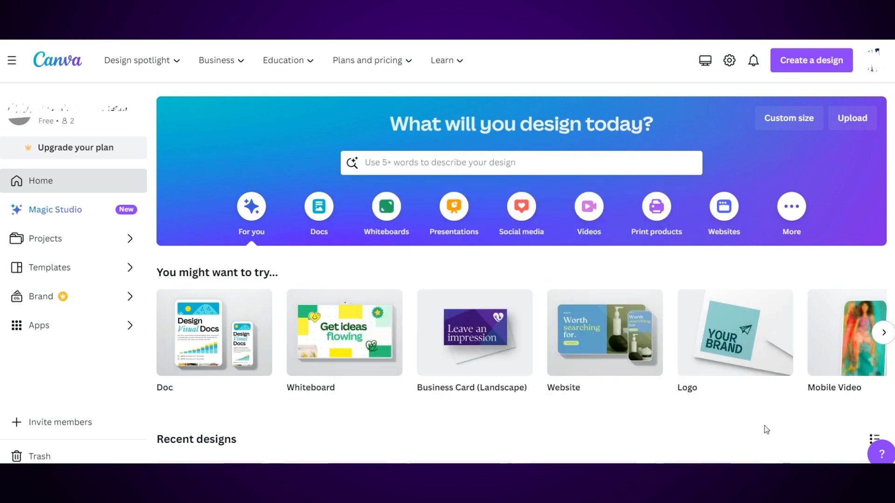
click(729, 358)
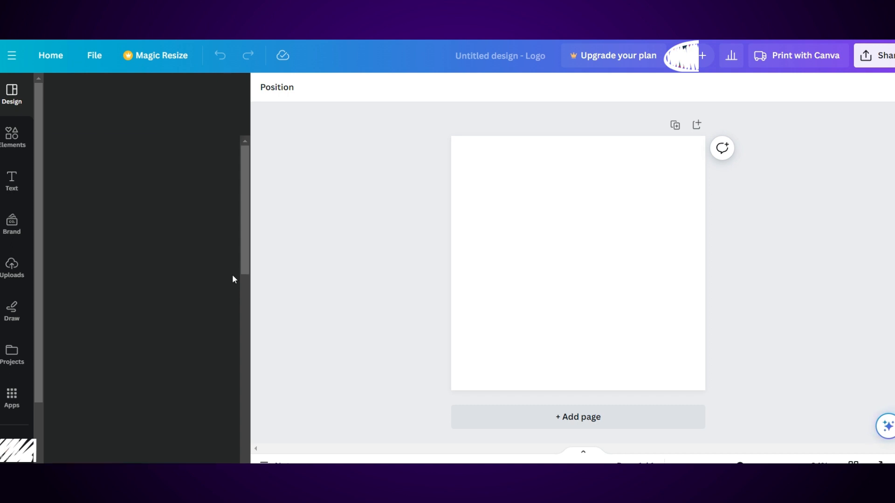
click(254, 275)
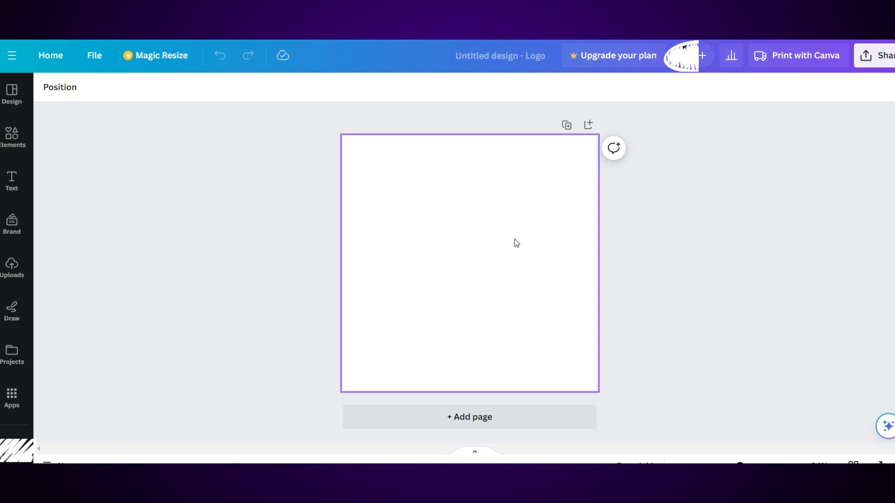
Browse the available logo templates and compare them with the design styles on offer
click(10, 95)
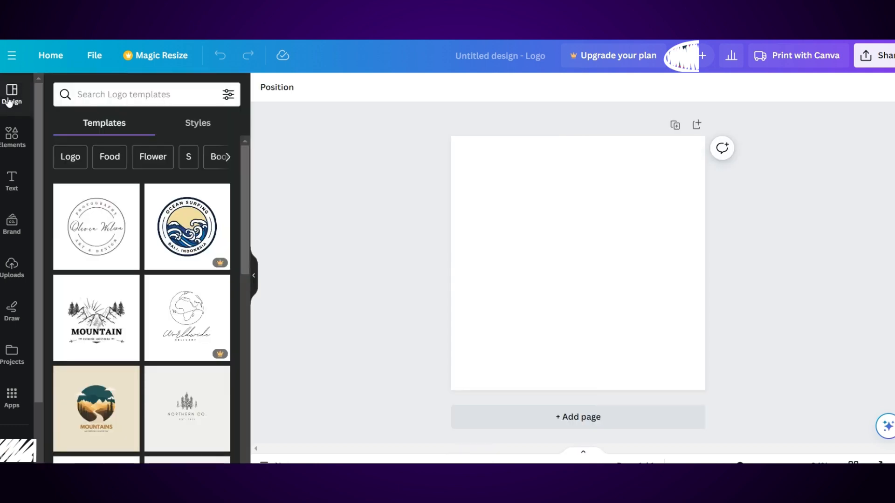
scroll(170, 282, down, 1)
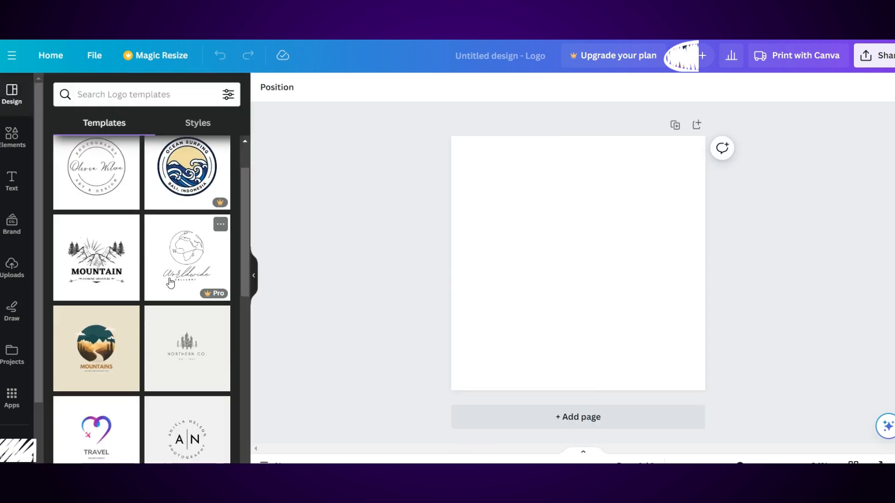
scroll(170, 282, down, 3)
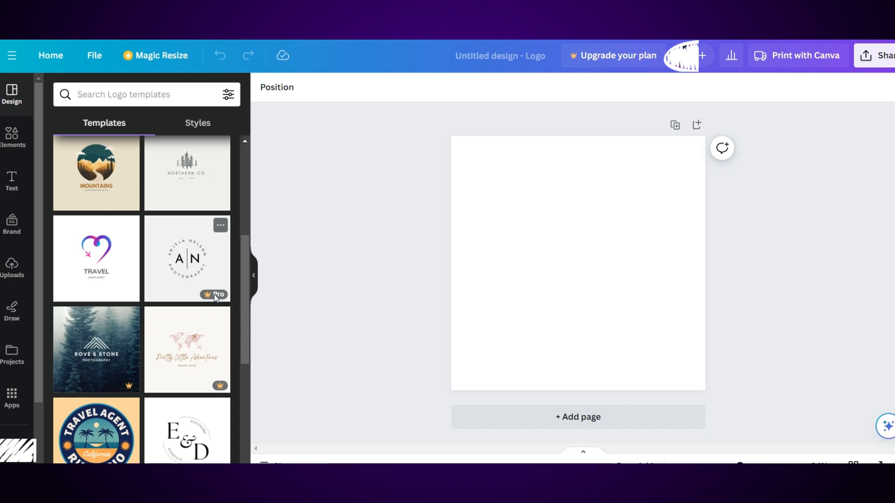
scroll(214, 295, up, 2)
click(214, 126)
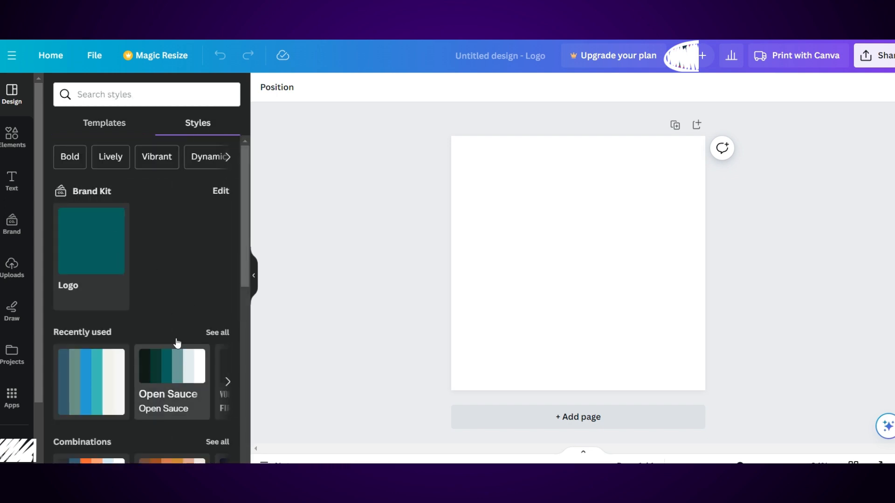
click(89, 123)
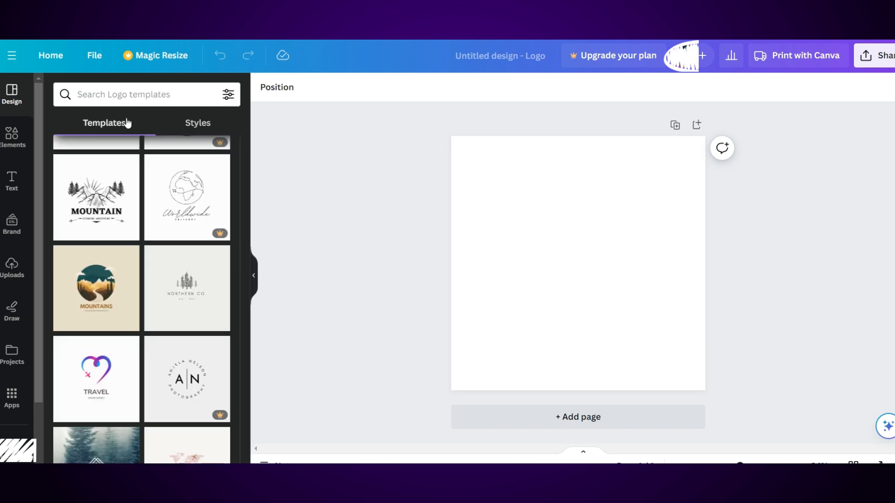
click(191, 129)
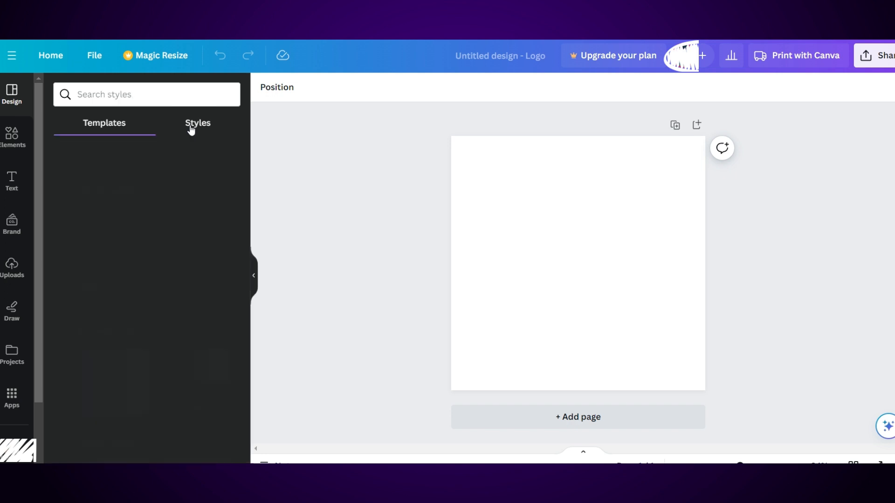
Look over the available graphic elements, then the default text styles and font combinations
click(24, 141)
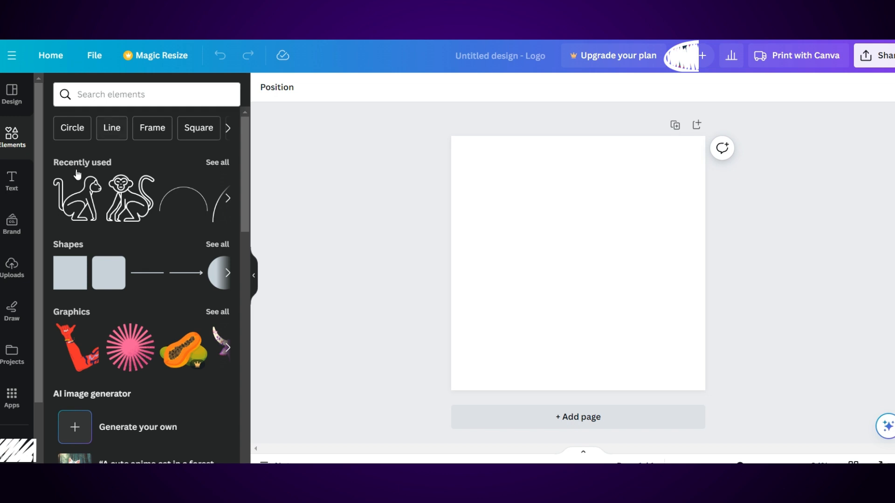
click(14, 181)
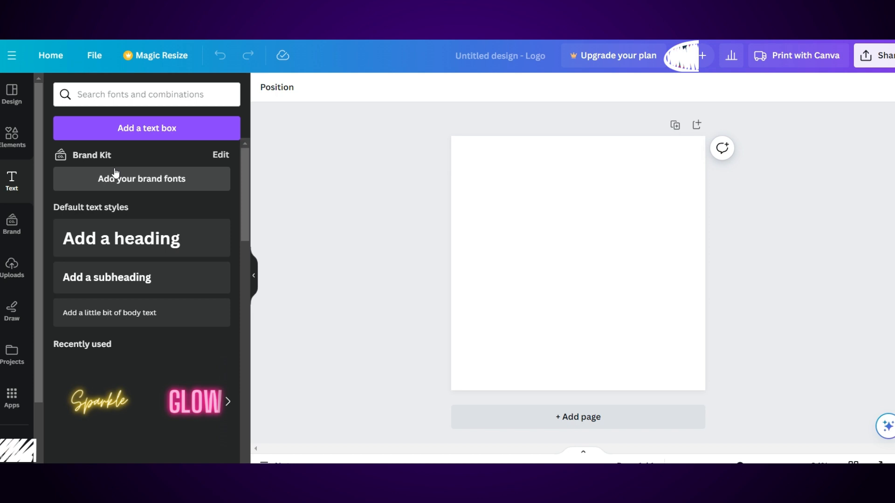
scroll(182, 327, down, 5)
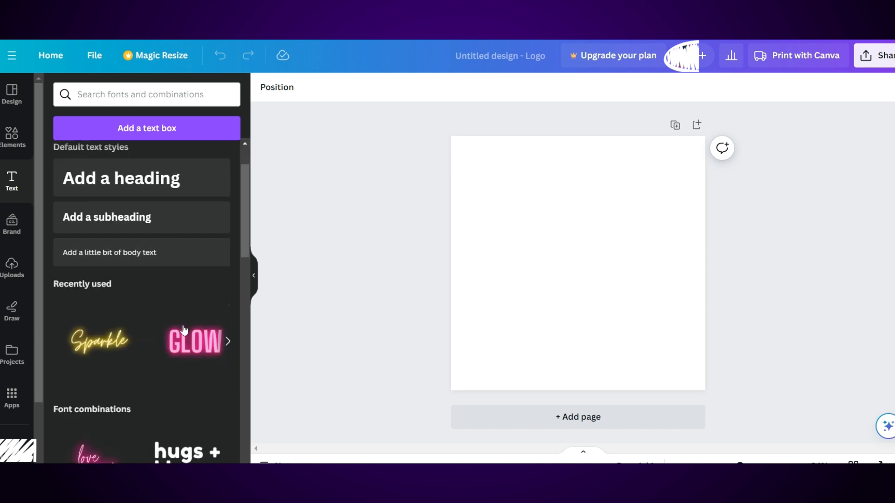
scroll(180, 337, down, 3)
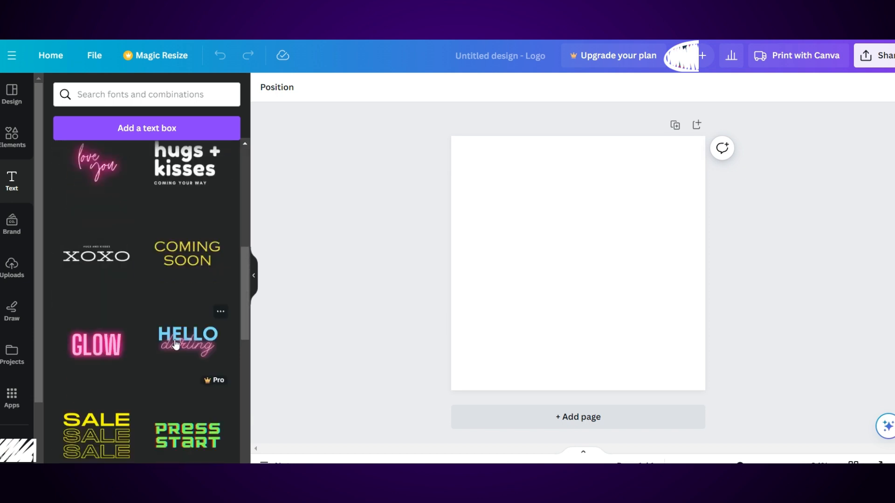
scroll(86, 363, down, 3)
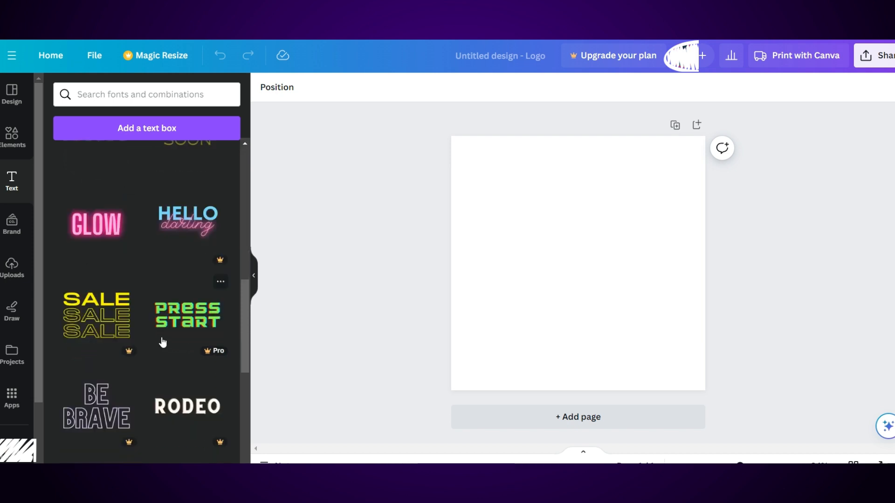
scroll(163, 343, down, 2)
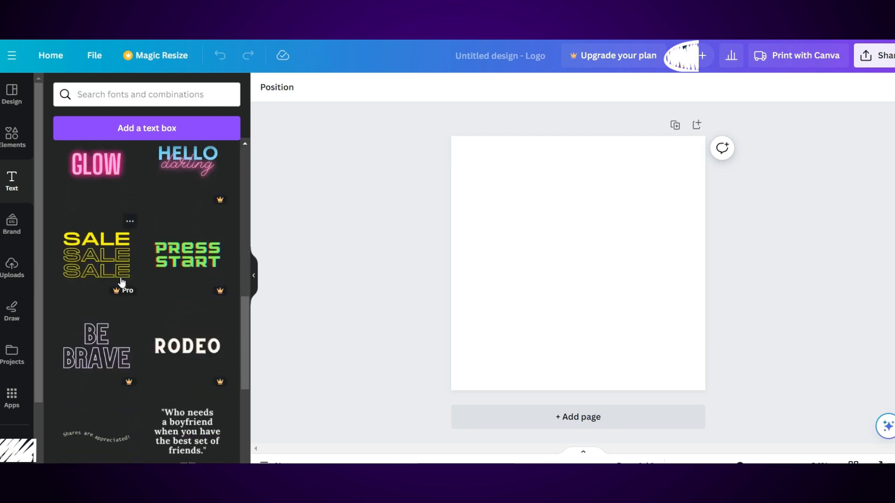
Review the brand kit options, the uploaded images and the drawing tools
click(17, 230)
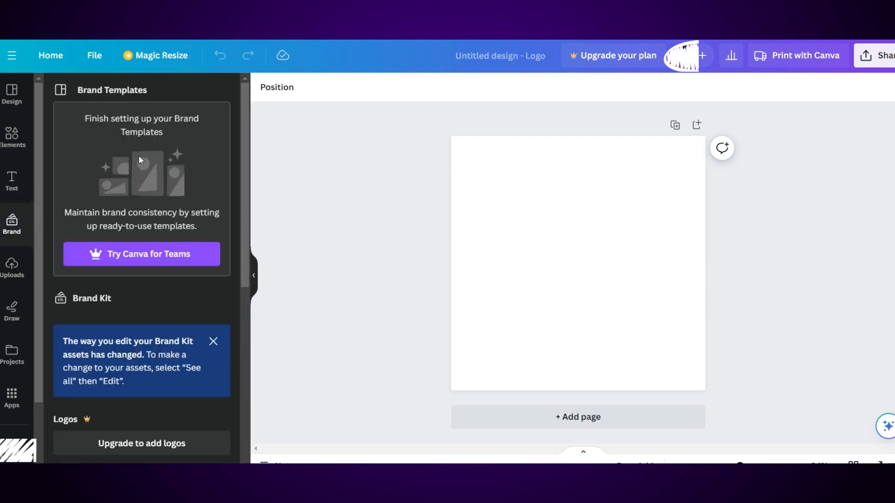
scroll(106, 269, down, 2)
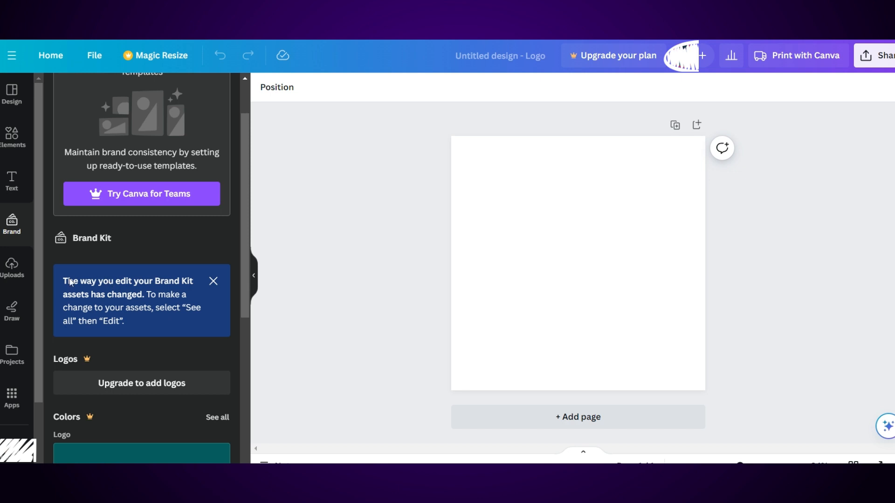
click(14, 272)
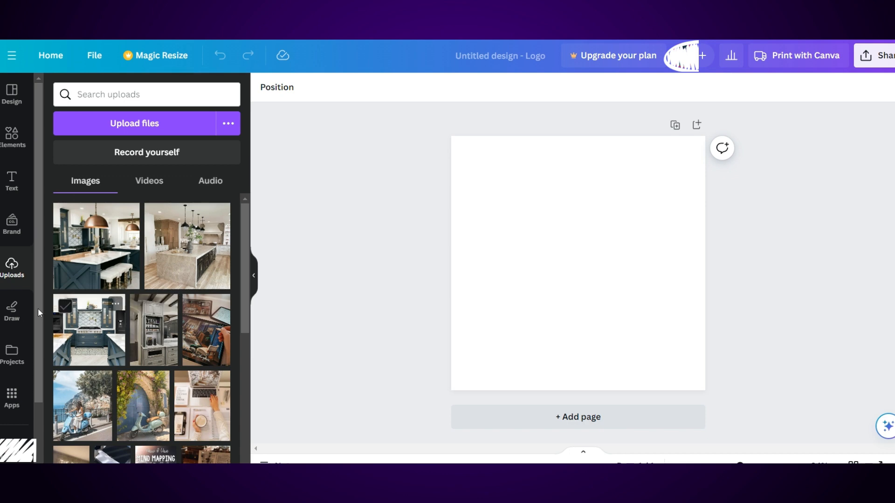
click(18, 313)
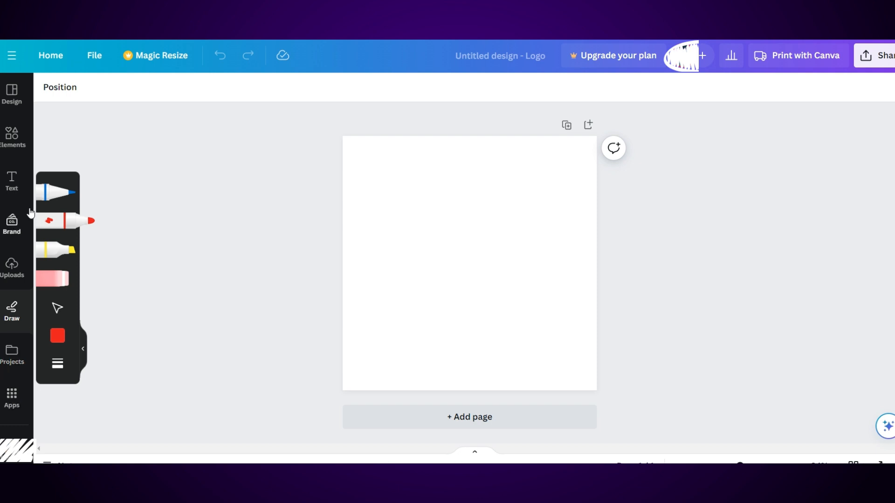
Examine the design styles, including the combinations, color palettes and font sets
click(17, 101)
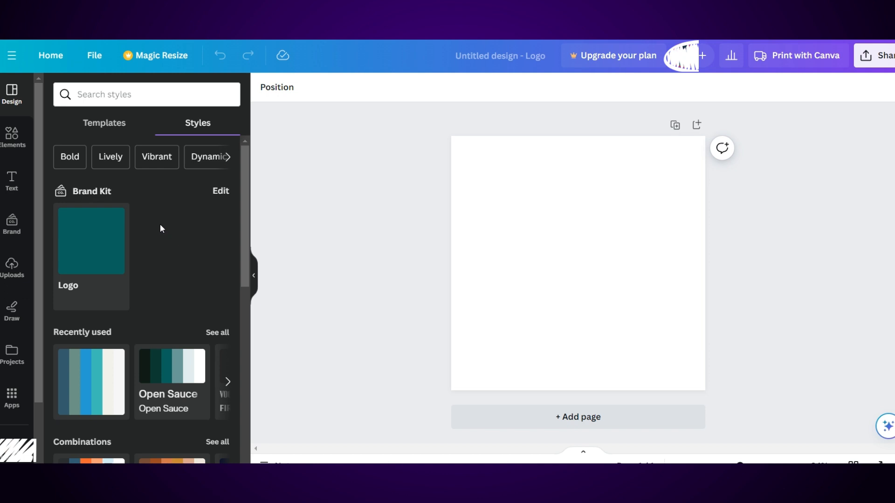
scroll(179, 320, down, 4)
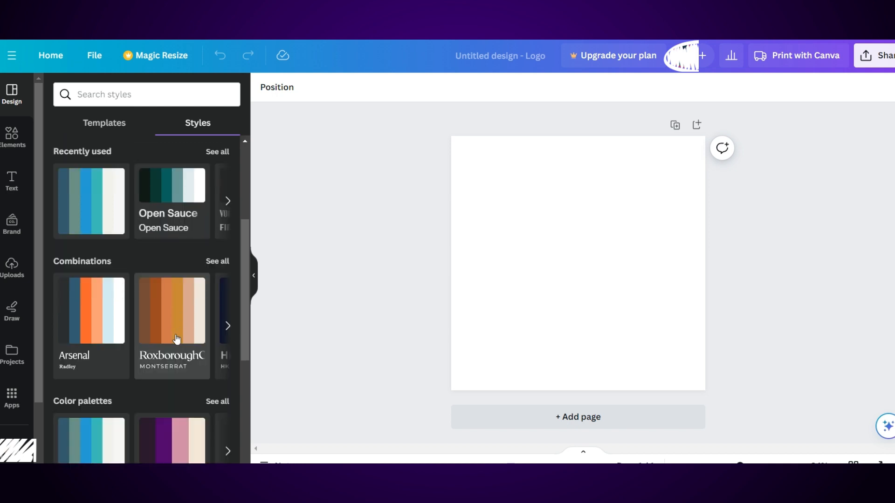
scroll(177, 339, down, 5)
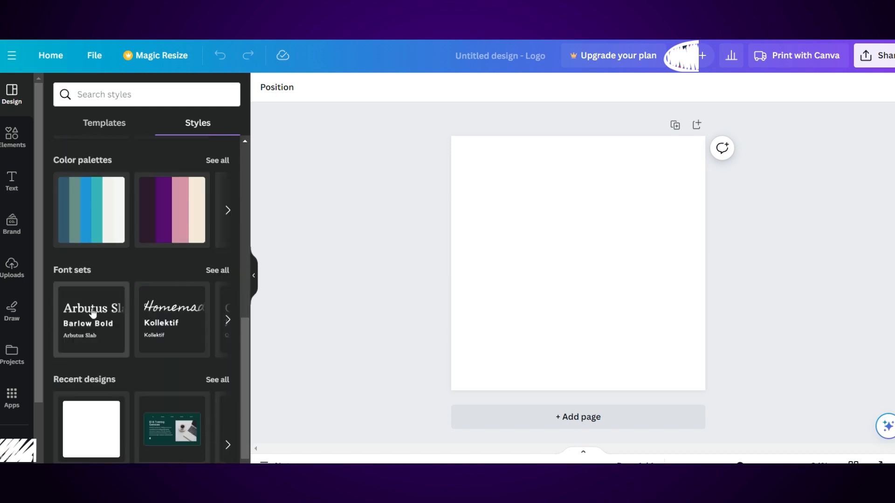
scroll(92, 313, down, 1)
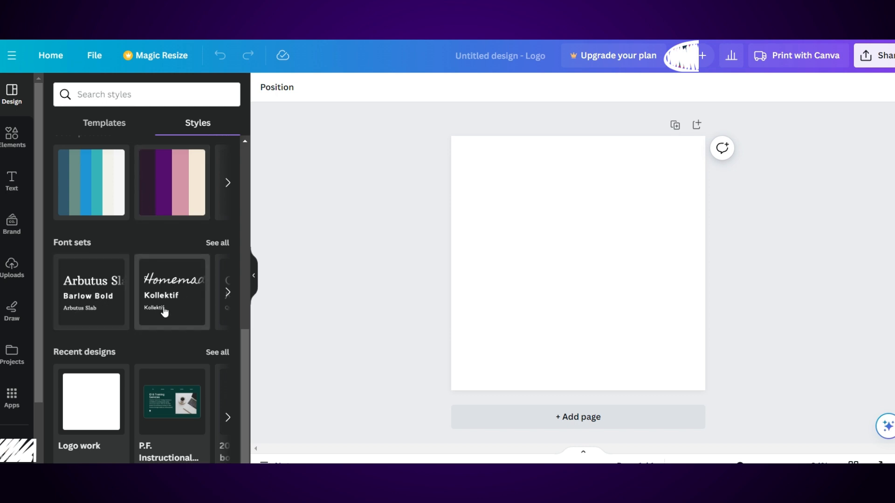
scroll(164, 310, up, 4)
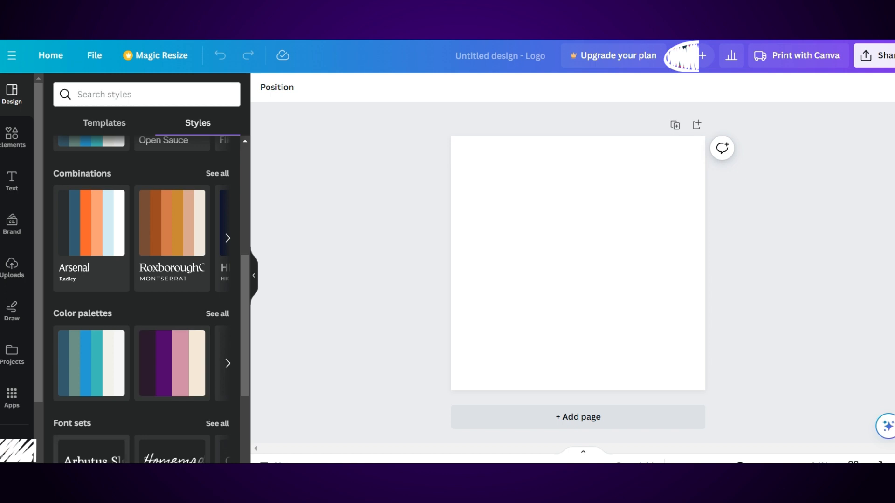
scroll(132, 381, up, 3)
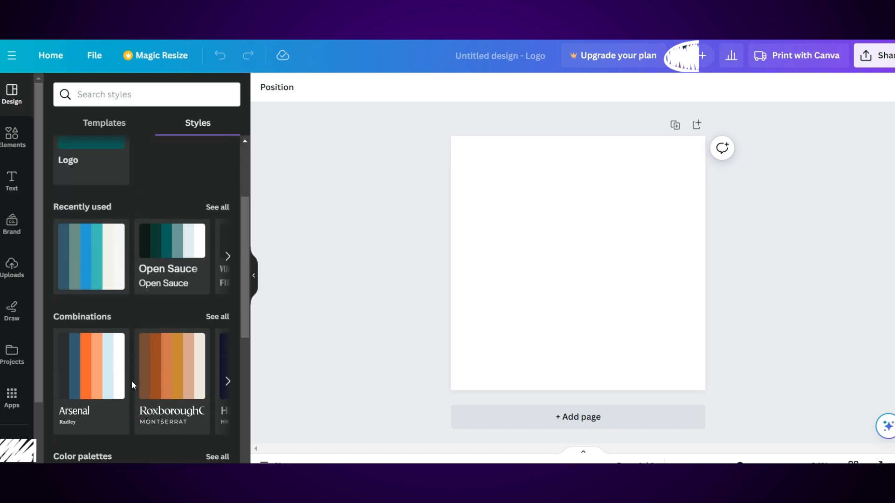
scroll(131, 381, up, 1)
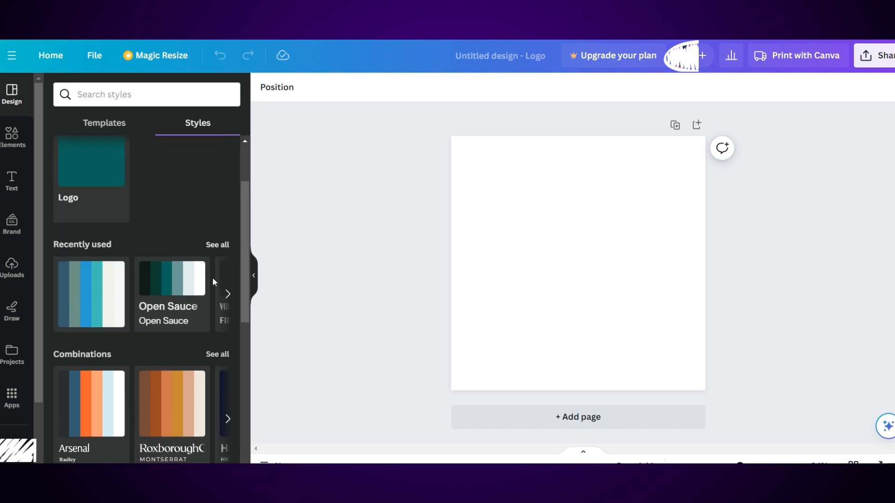
From the full set of style combinations, apply the script and Montserrat one with the green, gold and pink palette to the page
click(217, 356)
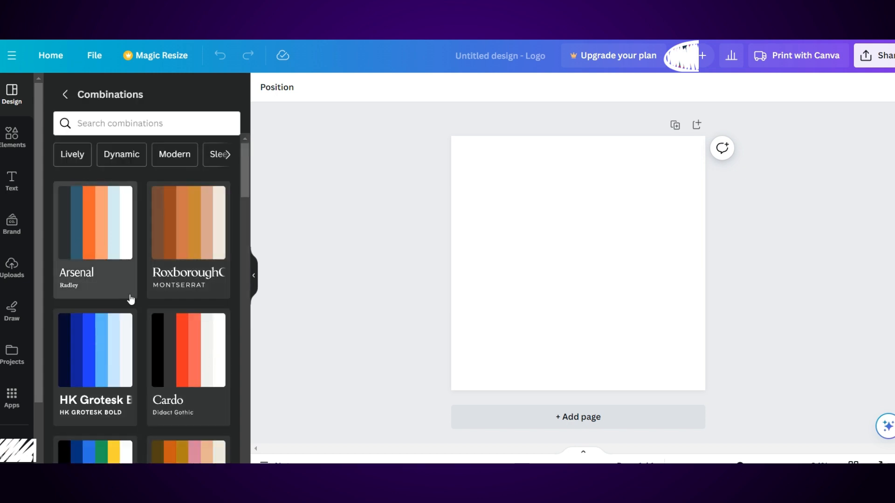
scroll(194, 361, down, 4)
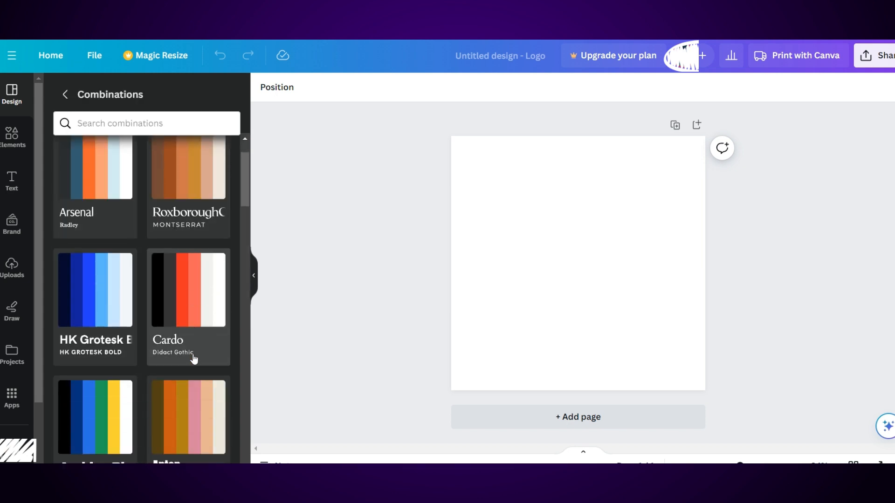
scroll(194, 359, down, 8)
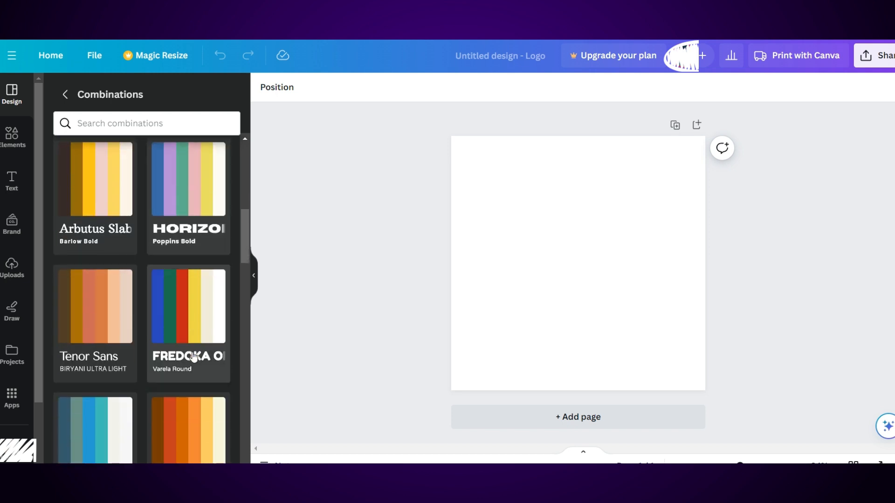
scroll(194, 357, down, 5)
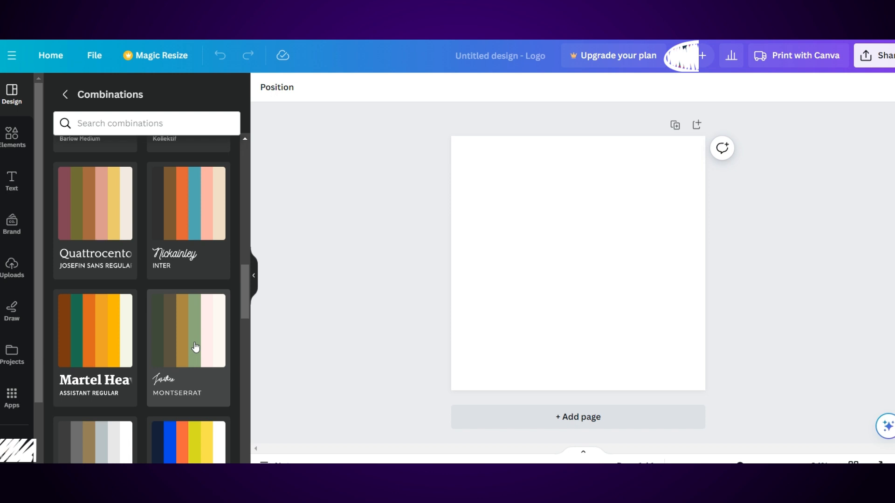
click(196, 347)
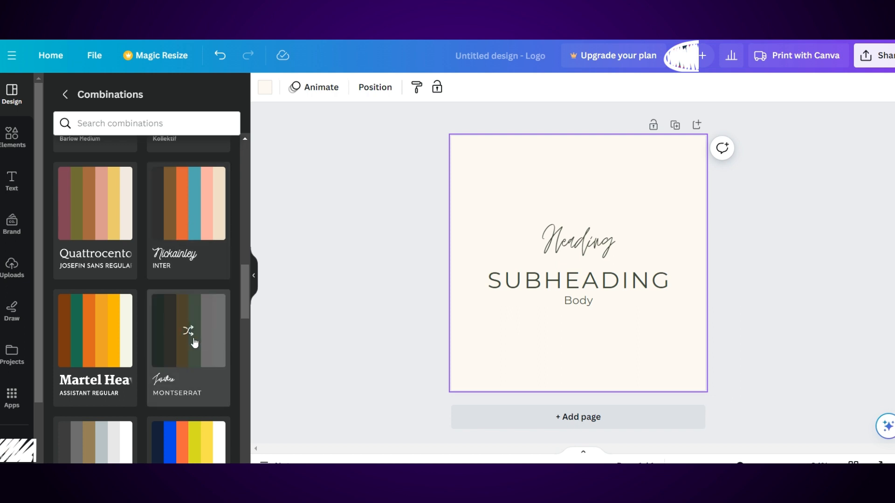
Shuffle the applied combination's colors until the page has a pale pink background with dark text
click(194, 338)
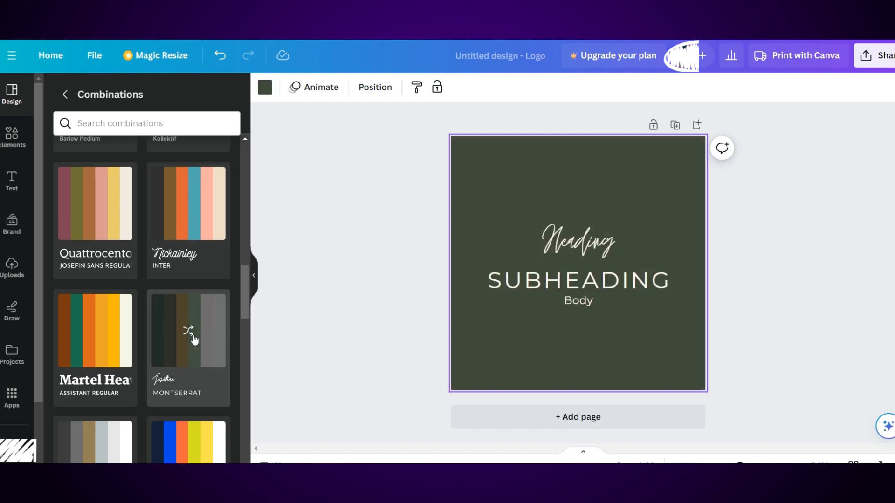
click(194, 337)
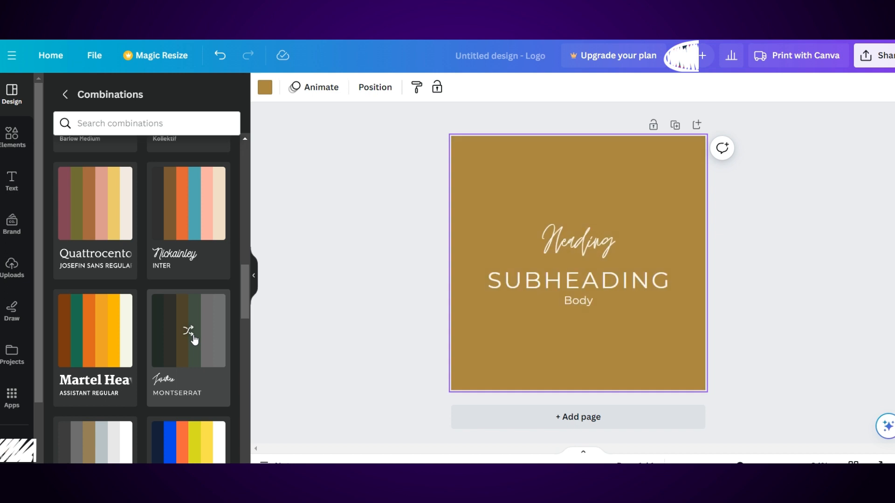
click(194, 338)
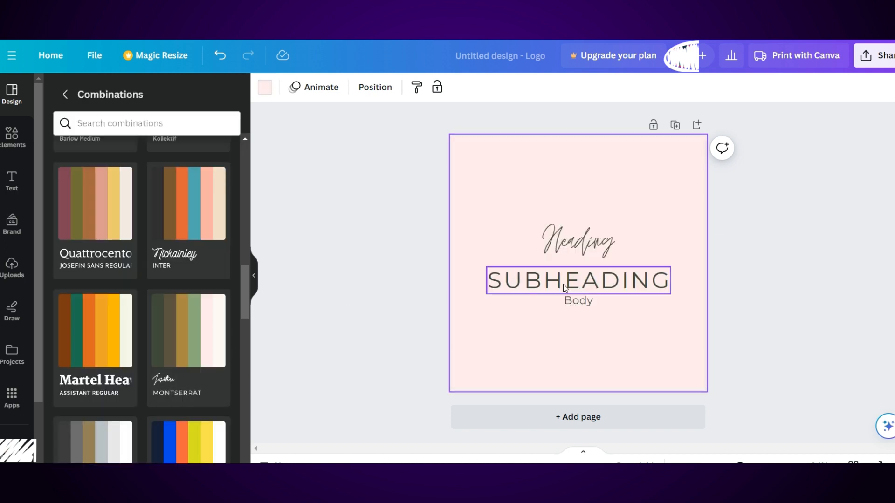
Shuffle the combination's colors until the page has a dark green background with cream text, and review the background color options
click(182, 353)
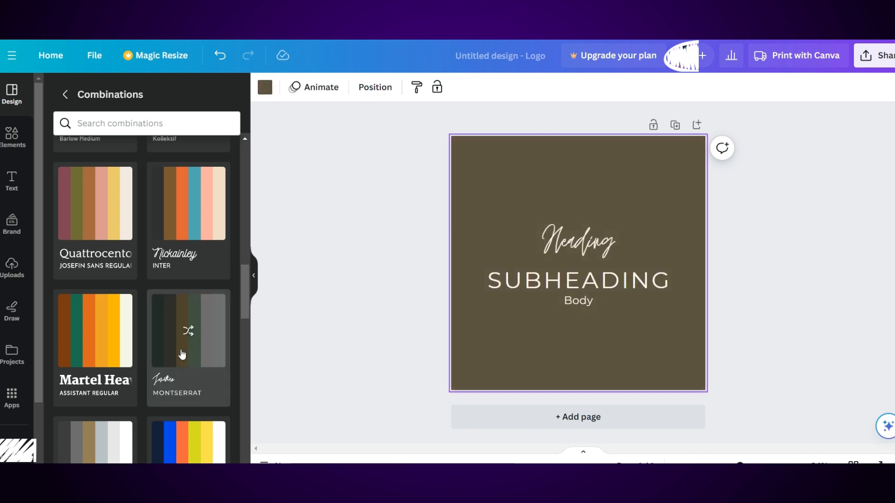
click(182, 355)
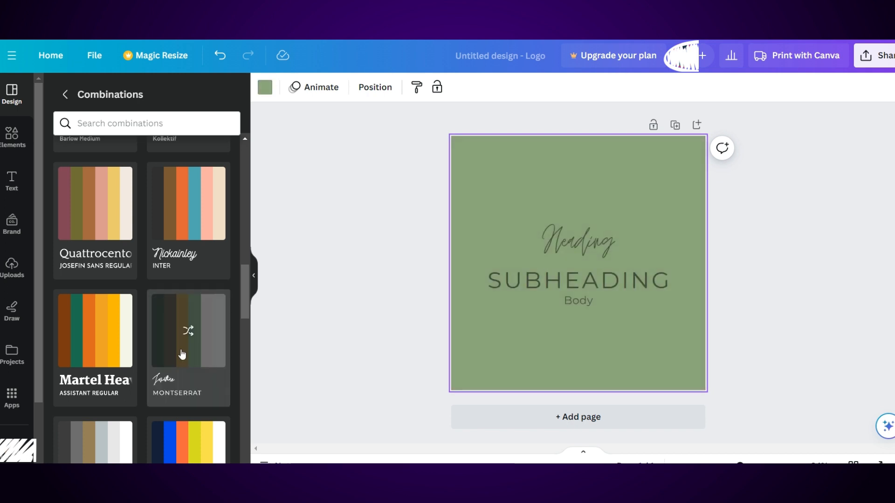
click(183, 354)
click(182, 354)
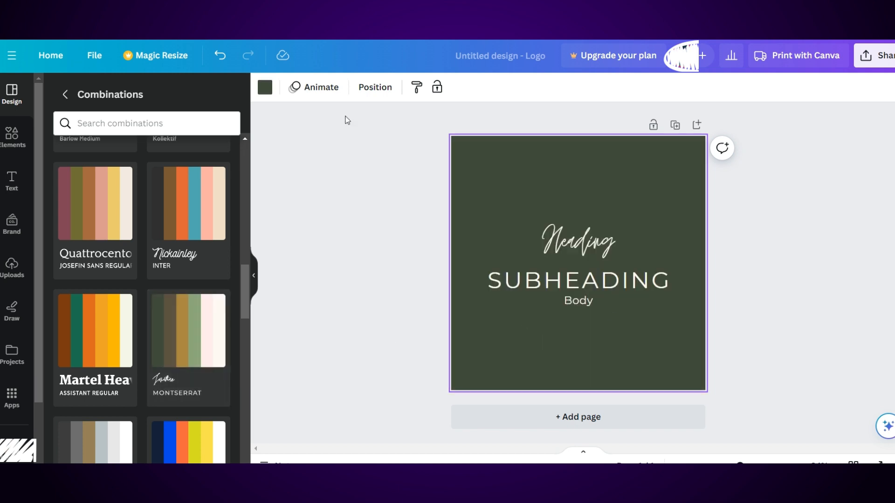
click(265, 89)
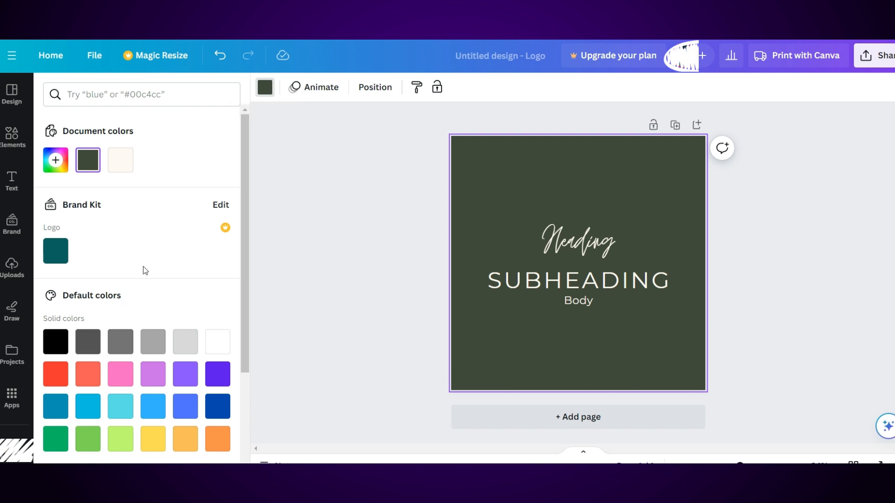
scroll(116, 352, down, 3)
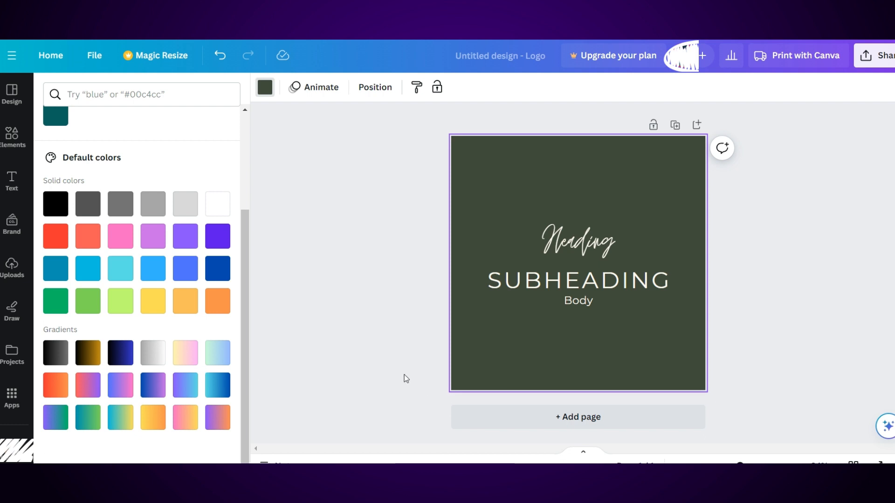
Add a second page and apply the script and Montserrat combination with the green, gold and pink palette to it
click(591, 418)
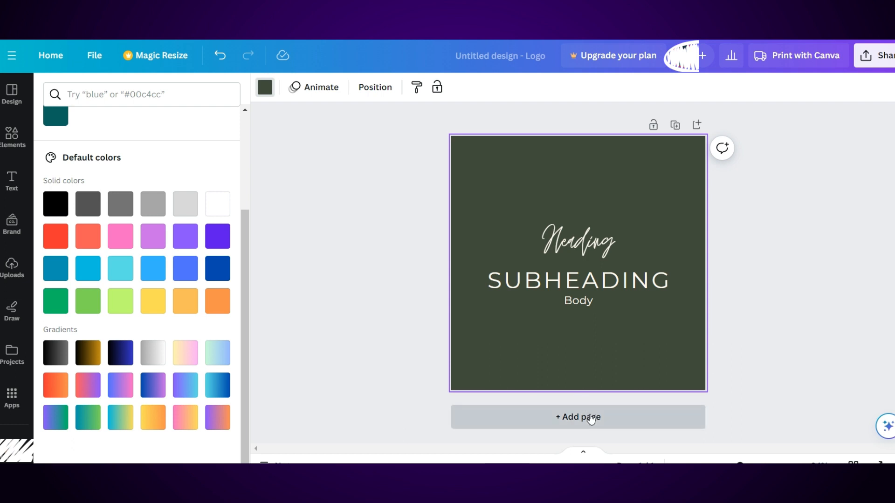
scroll(563, 328, up, 1)
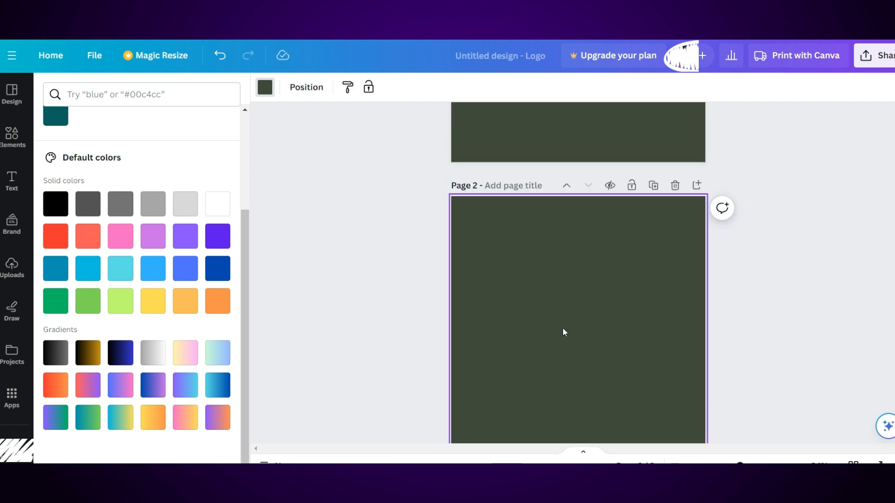
scroll(168, 172, up, 3)
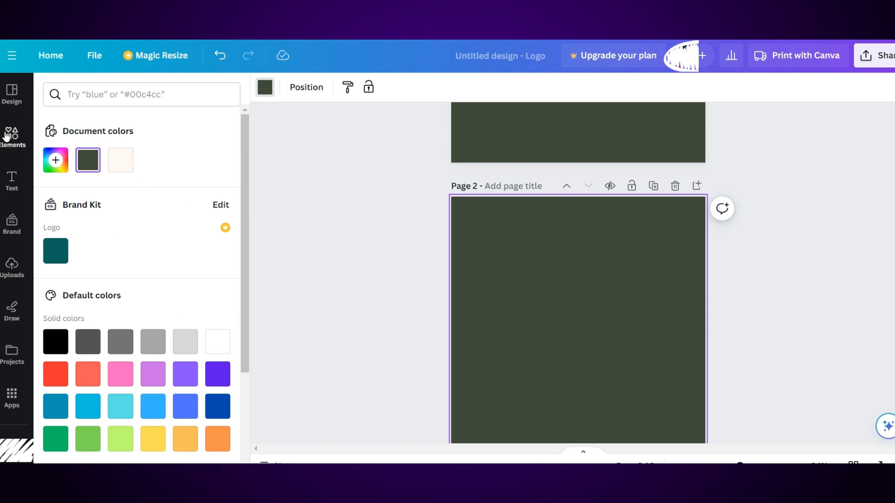
click(12, 93)
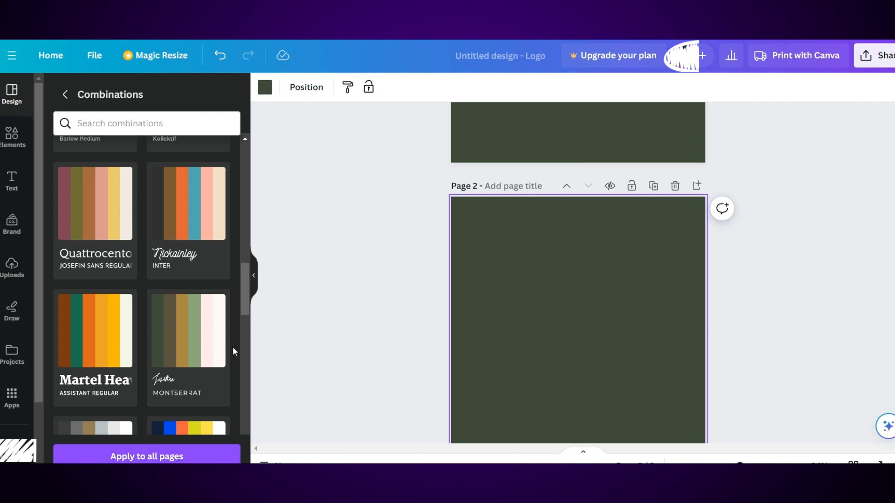
click(200, 344)
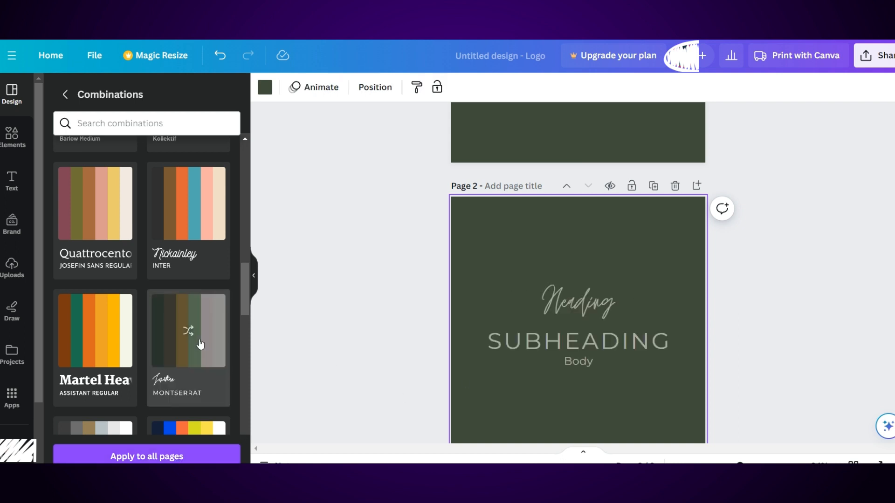
Shuffle the combination's colors on page 2 until it has a sage green background with dark text
click(201, 344)
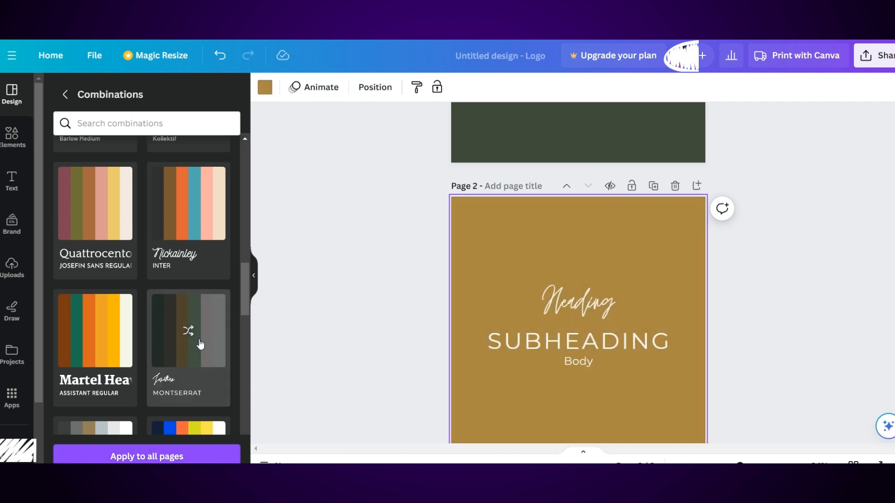
click(201, 344)
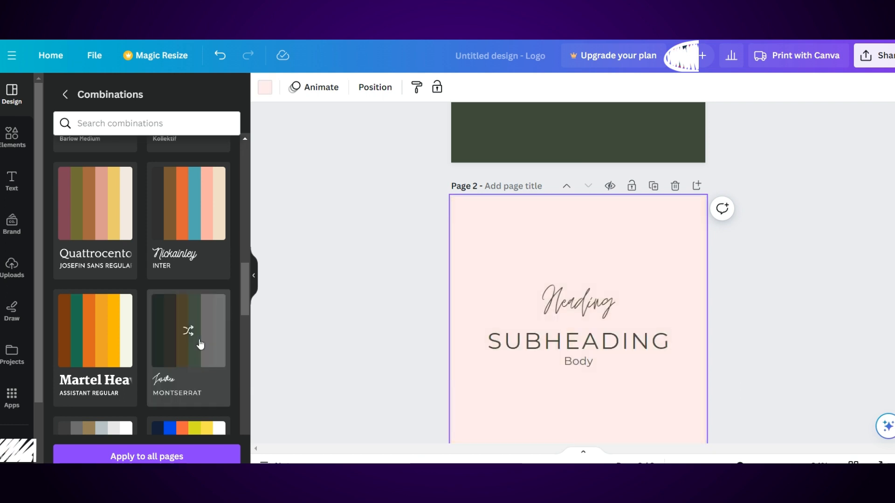
scroll(559, 326, up, 5)
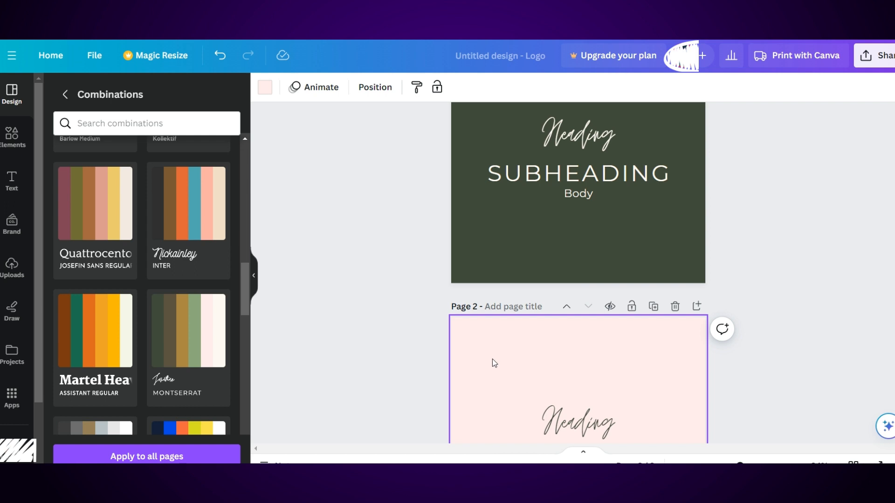
scroll(492, 360, down, 5)
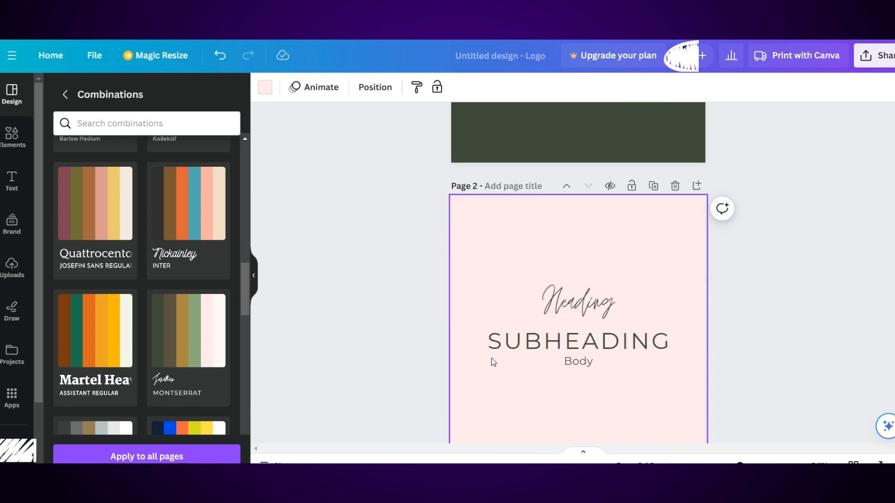
click(194, 340)
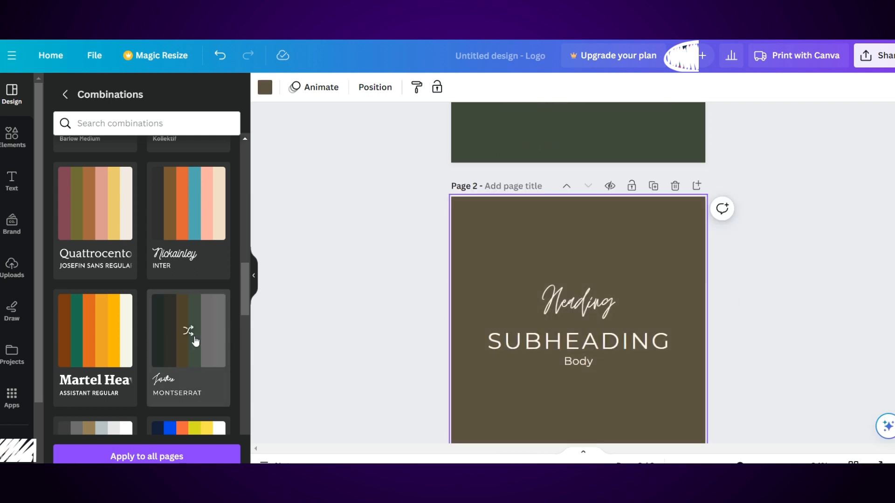
click(194, 339)
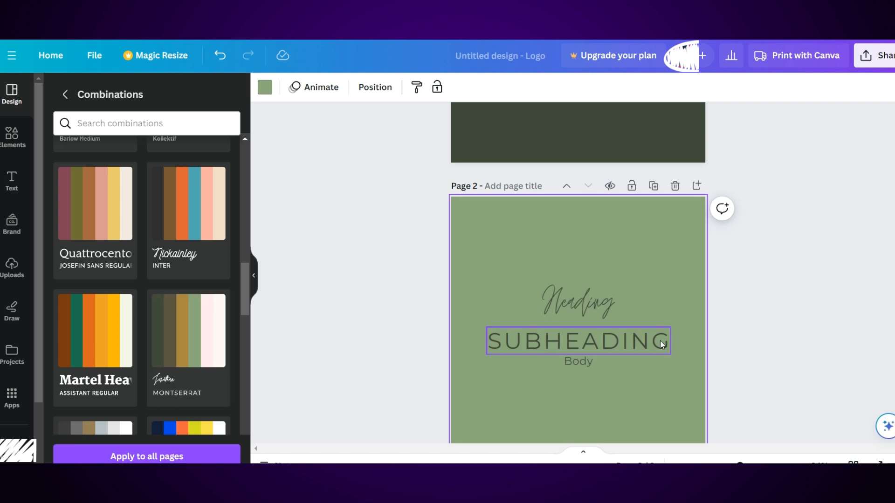
Add a third page and apply the same script and Montserrat combination, shuffled to a cream background with dark text
scroll(661, 341, down, 3)
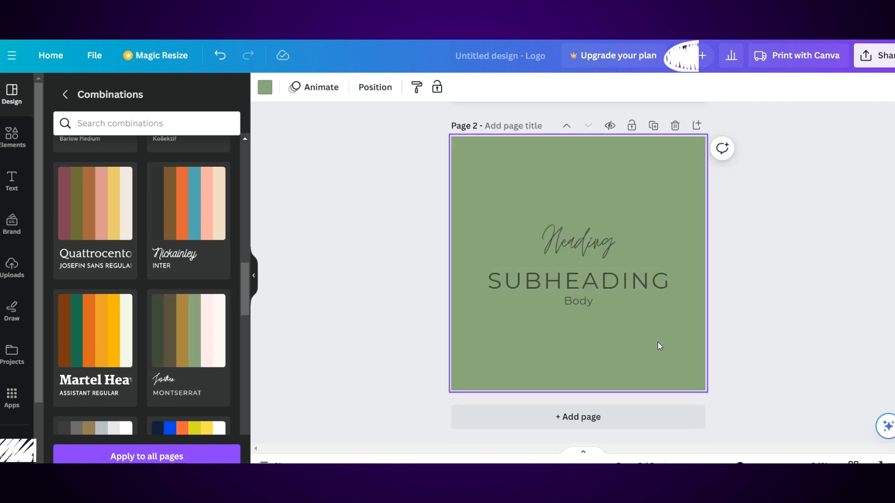
click(578, 417)
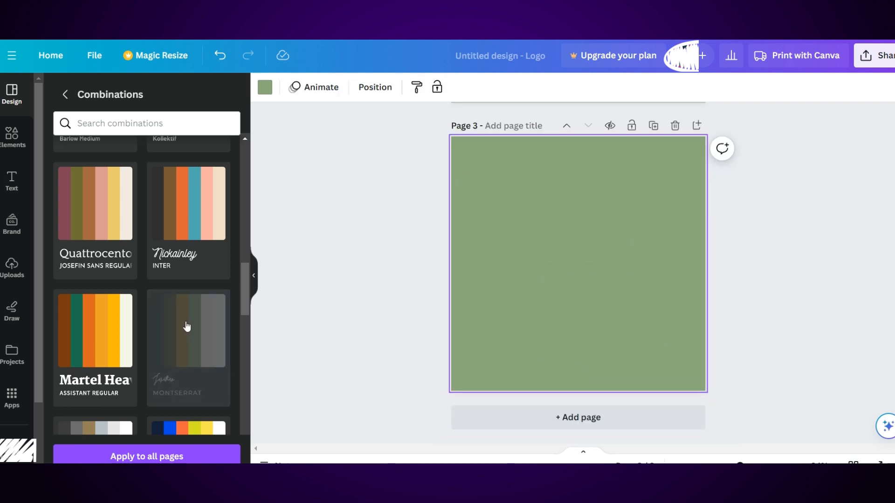
click(186, 327)
click(187, 327)
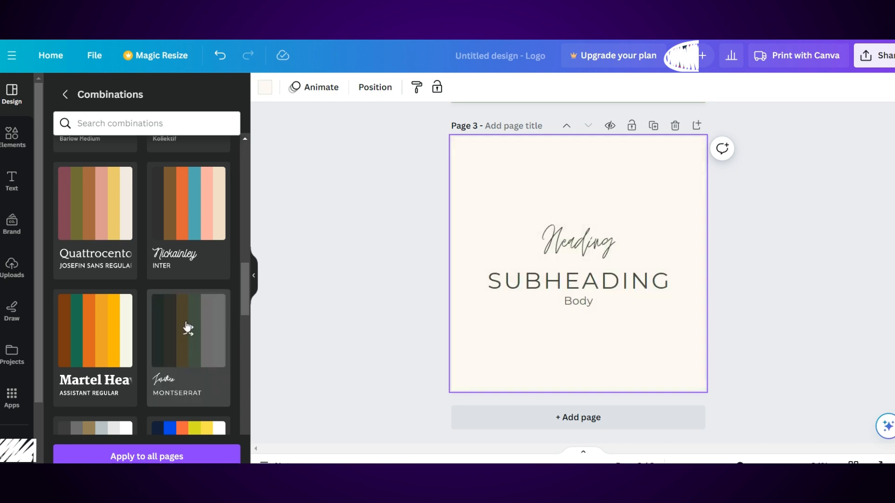
Compare the three styled pages and delete the script heading from page 3
scroll(605, 337, up, 5)
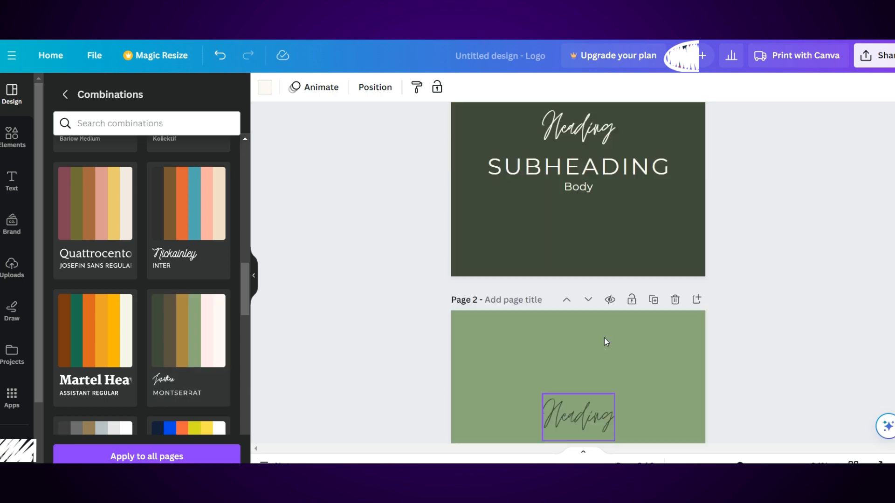
scroll(604, 337, up, 3)
scroll(605, 254, down, 6)
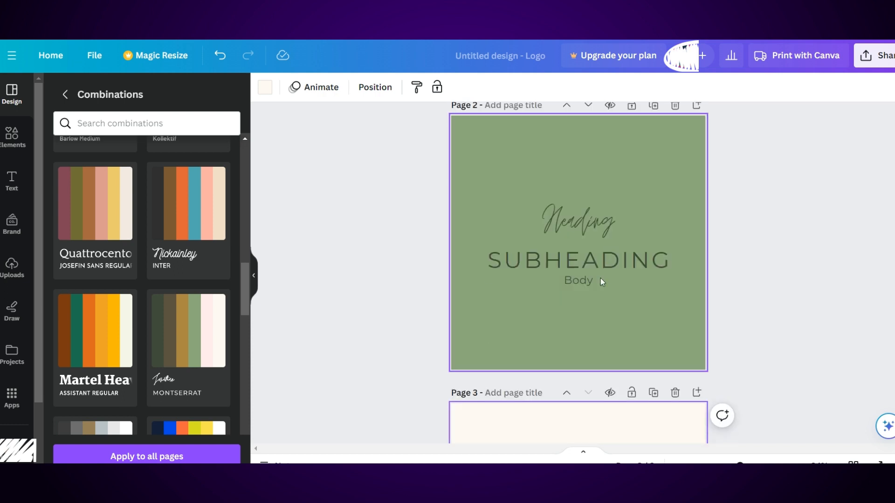
scroll(601, 282, down, 5)
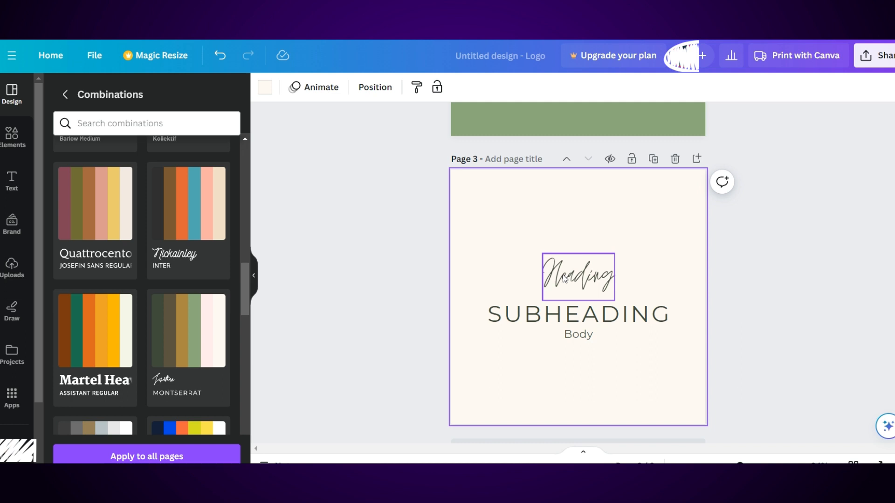
click(563, 275)
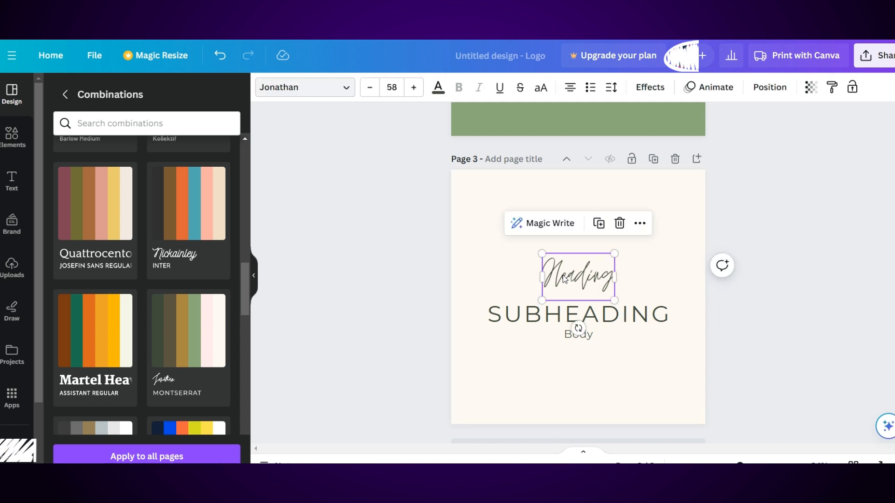
key(Delete)
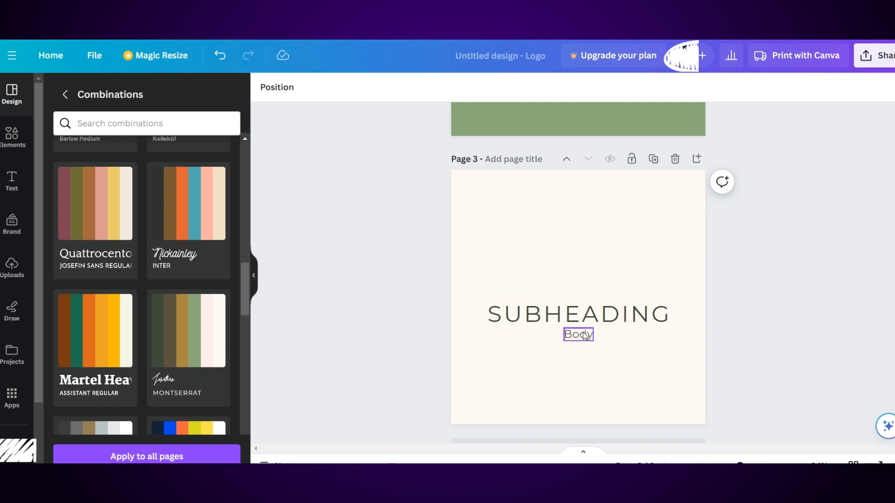
Duplicate page 3 and delete the subheading from the copy
click(653, 159)
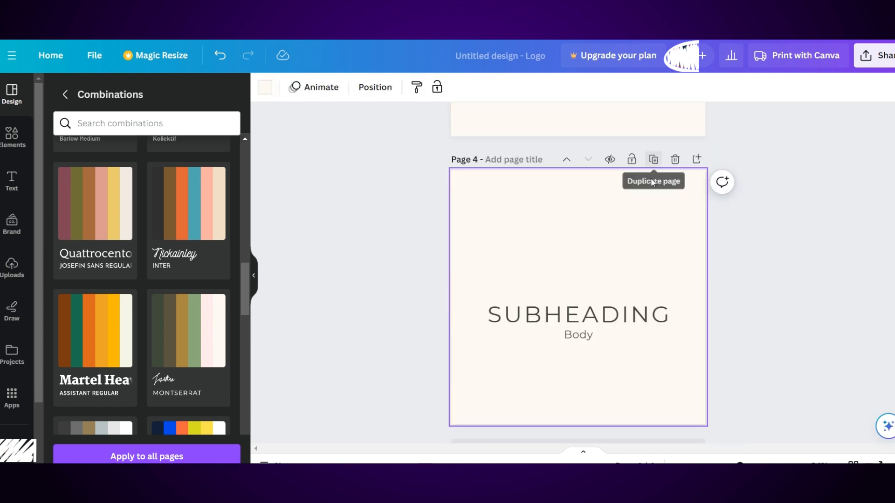
click(589, 315)
key(Delete)
click(588, 336)
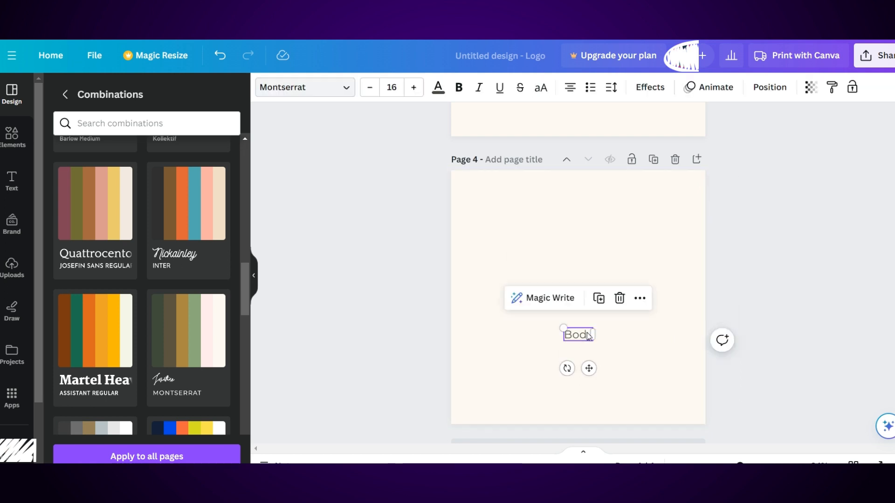
Delete the Body text from page 3 and undo the stray change to its subheading
scroll(588, 322, up, 4)
click(582, 228)
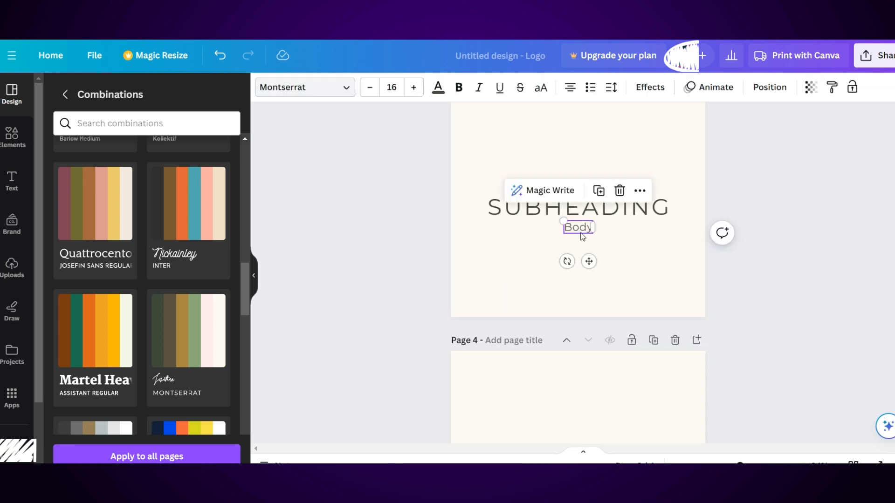
key(Delete)
scroll(587, 245, up, 1)
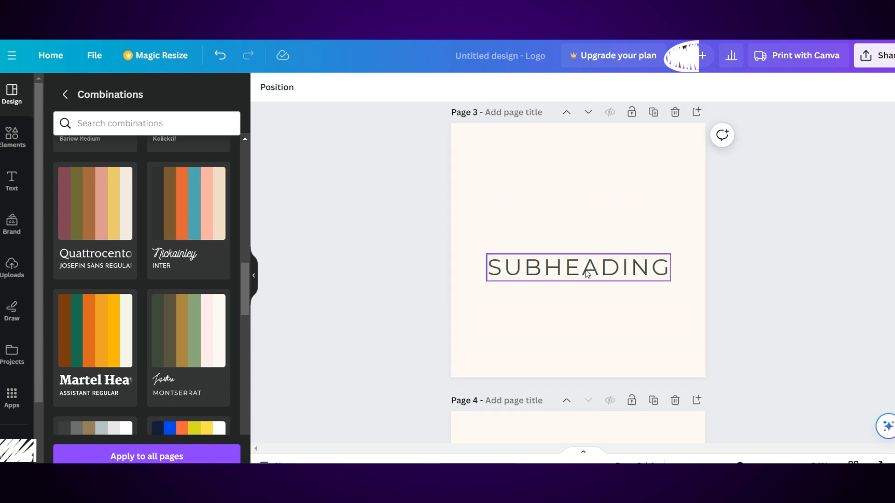
click(574, 276)
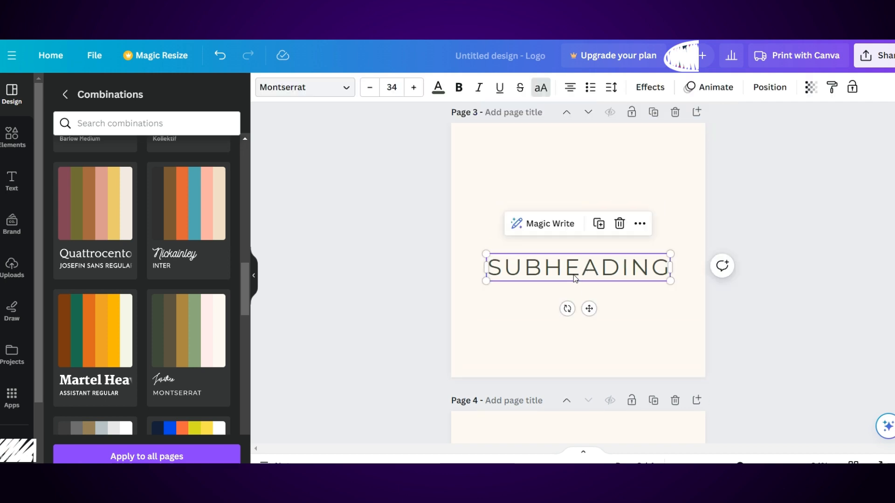
key(ctrl+z)
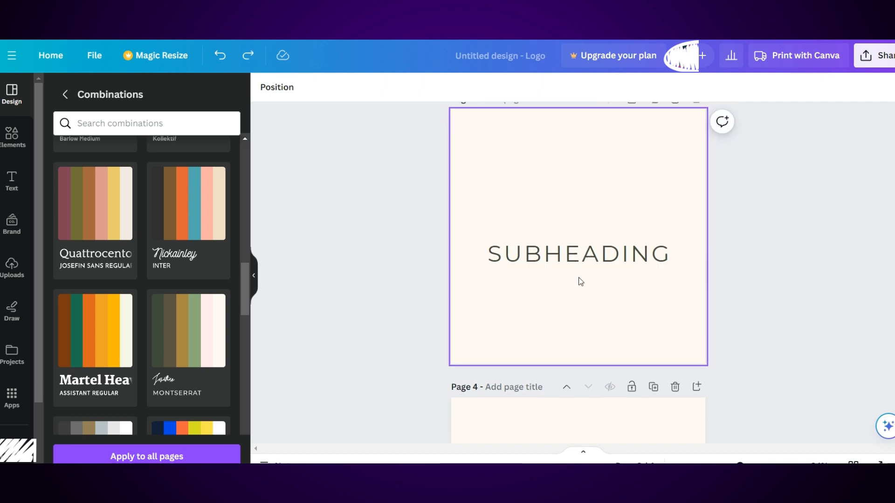
Clear the heading, subheading and body text from page 1 and return to the styles overview
scroll(578, 278, up, 2)
scroll(581, 281, up, 8)
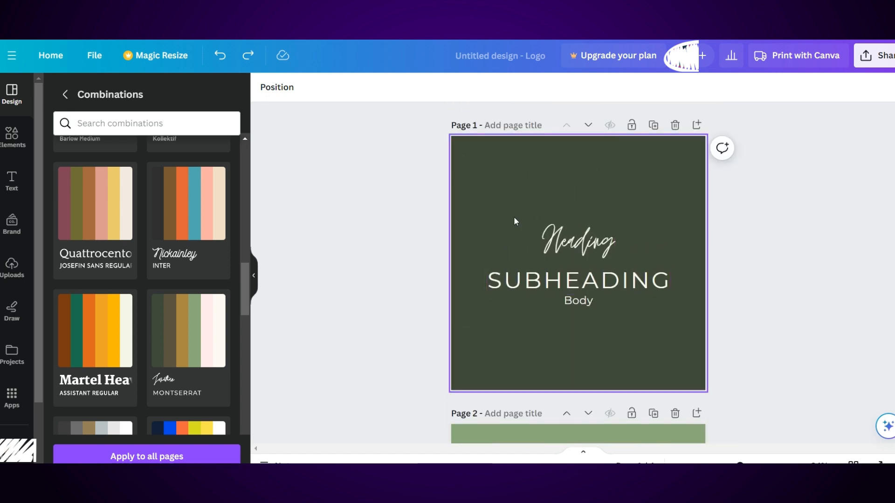
click(561, 230)
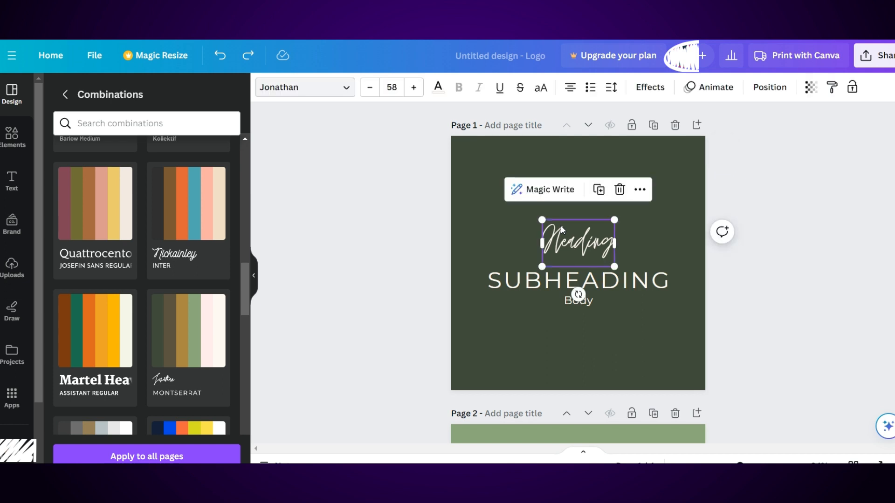
key(Delete)
click(575, 282)
key(Delete)
click(577, 299)
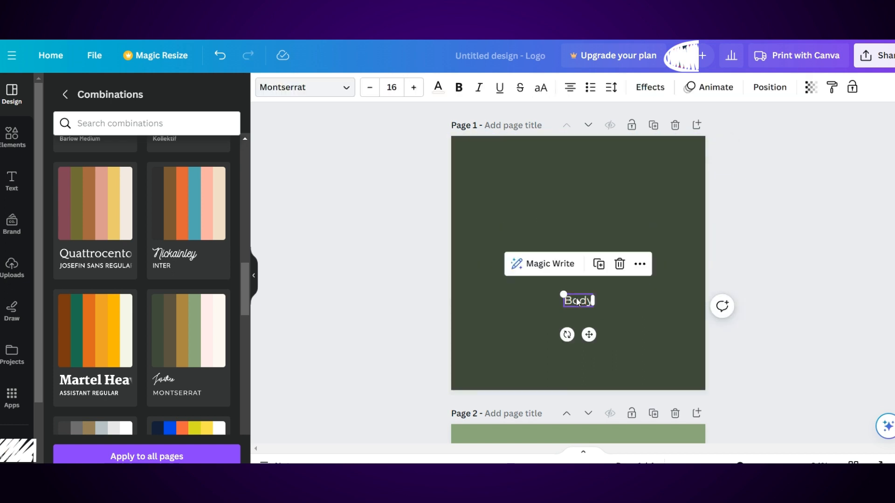
key(Delete)
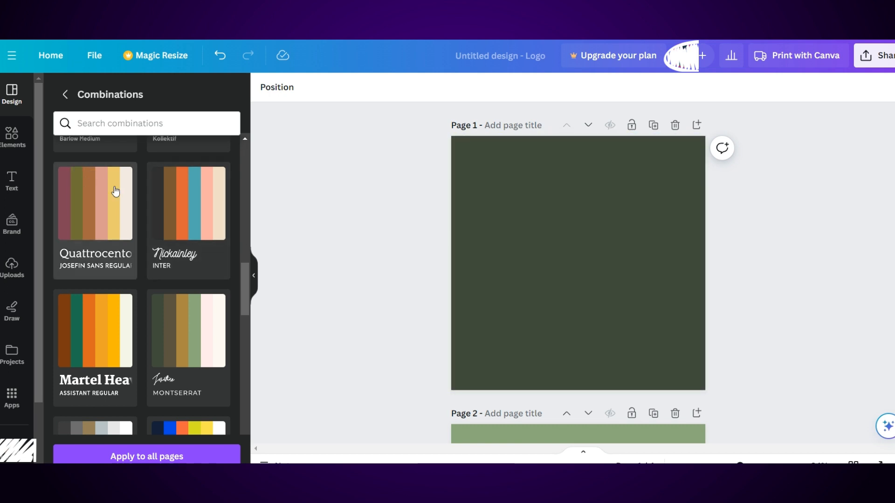
click(68, 96)
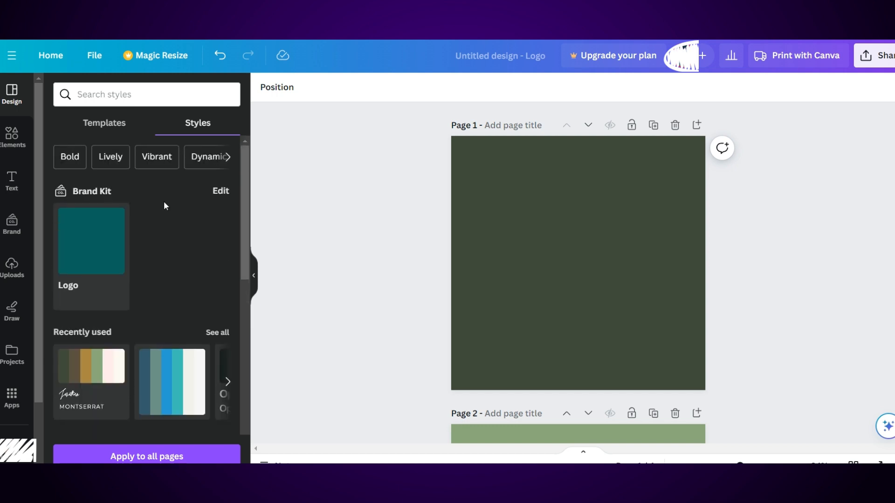
Look through the style combinations, color palettes and font sets available for the design
scroll(163, 209, down, 3)
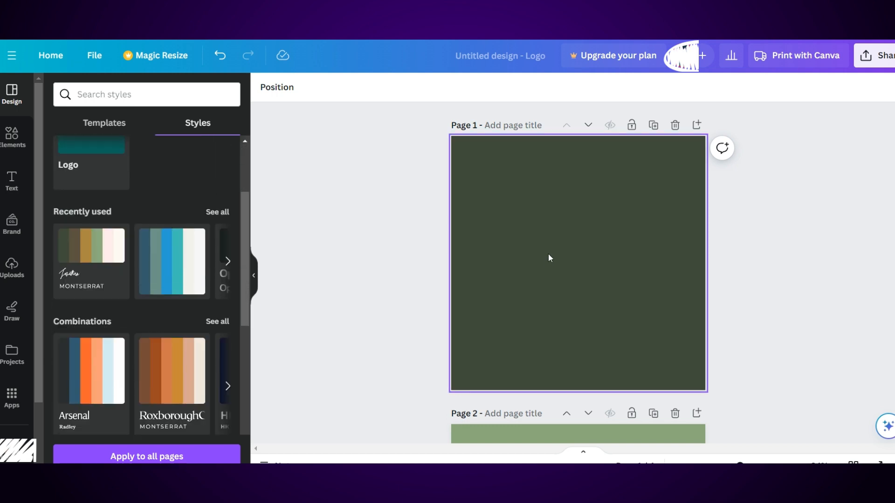
scroll(174, 265, down, 4)
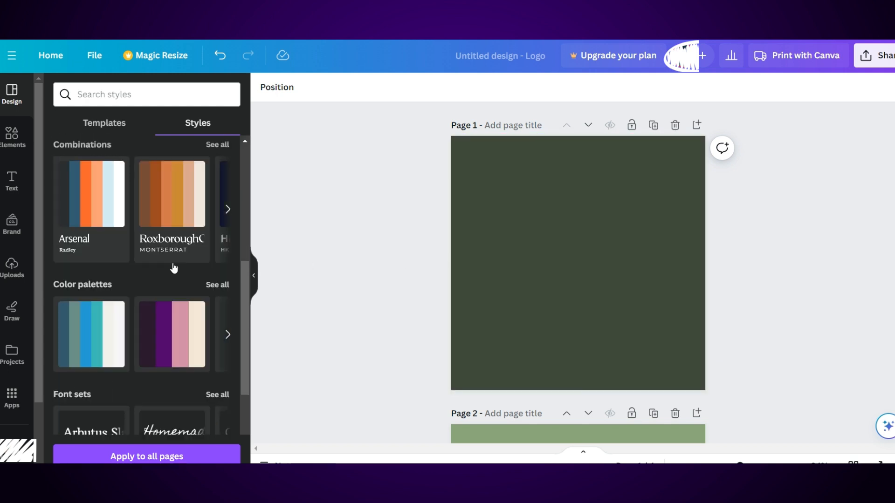
scroll(158, 282, down, 1)
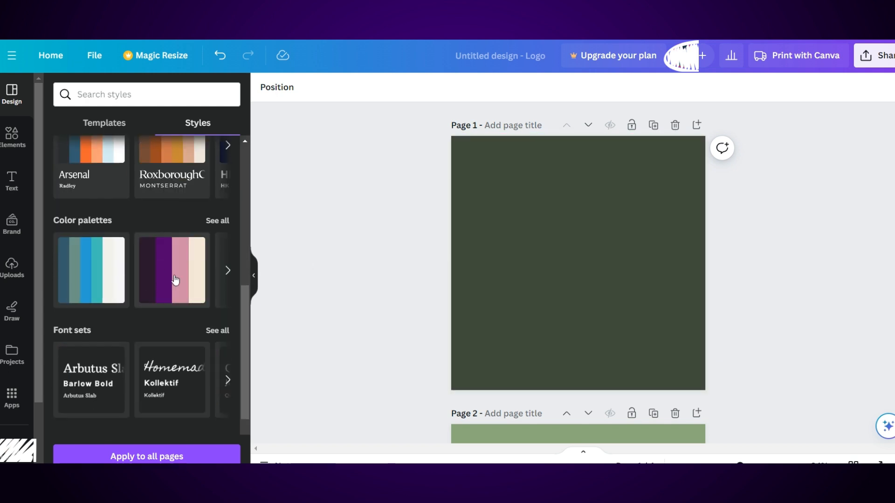
scroll(176, 279, up, 4)
scroll(175, 279, up, 4)
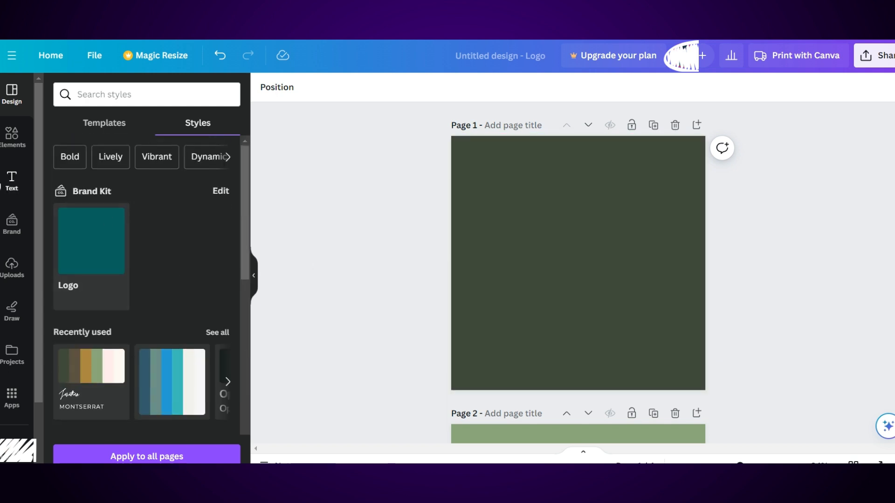
Add a Lazord Sans Serif text to page 1 from a "sans serif" font search and remove the placeholder paragraph text box
click(11, 179)
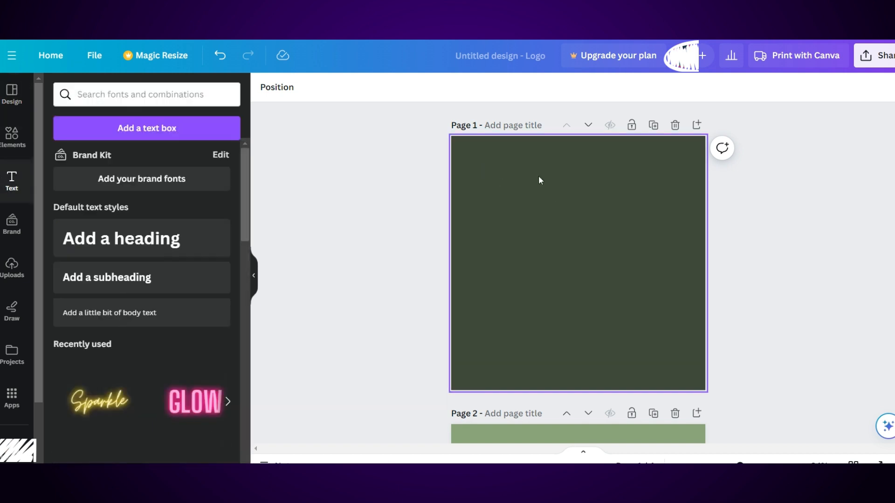
click(114, 130)
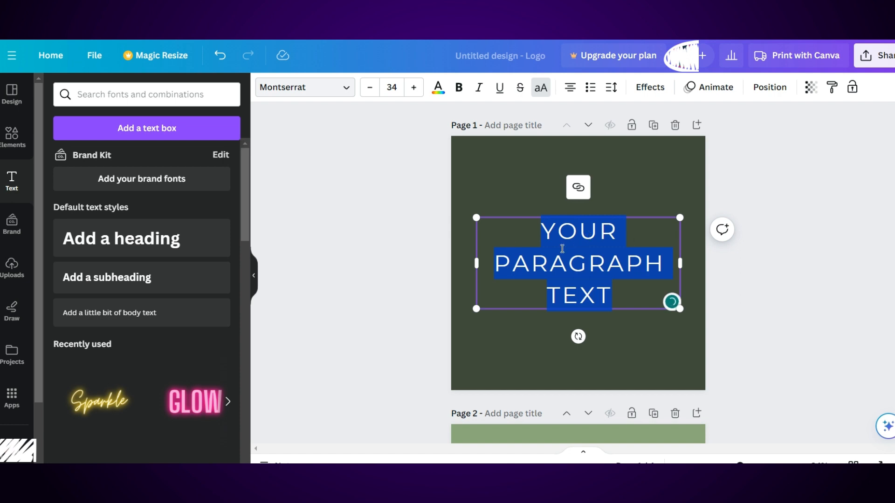
click(100, 96)
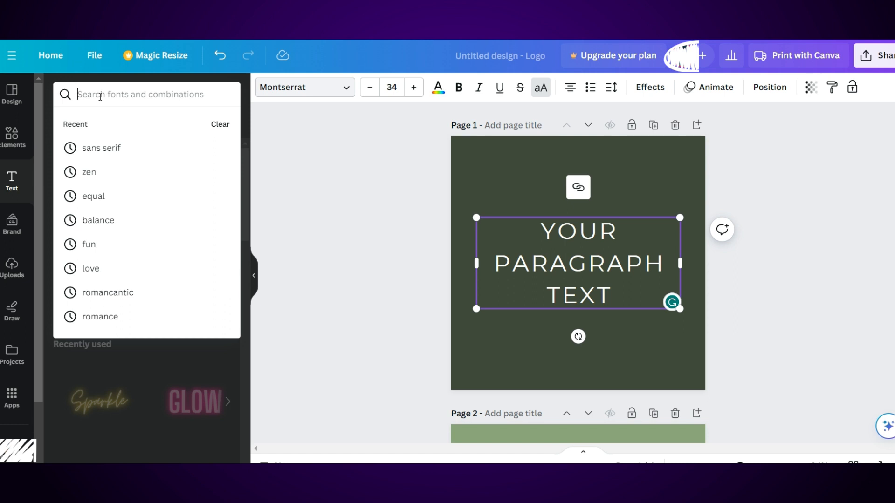
click(113, 147)
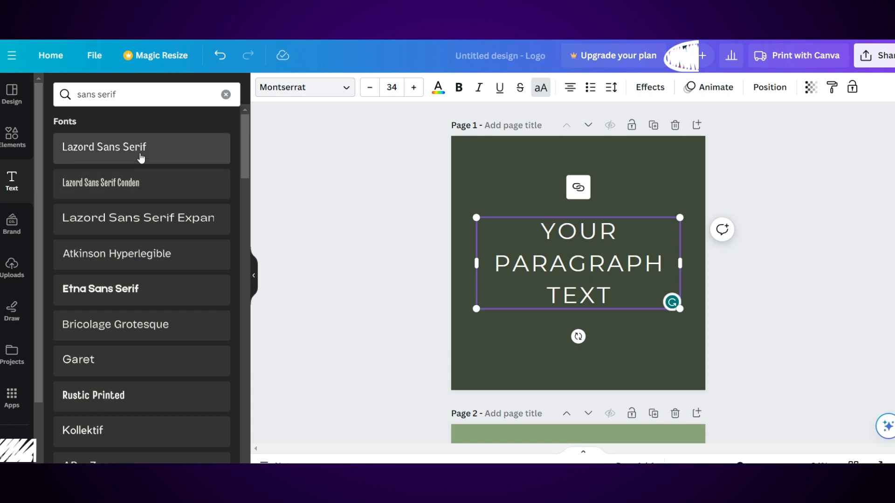
click(141, 157)
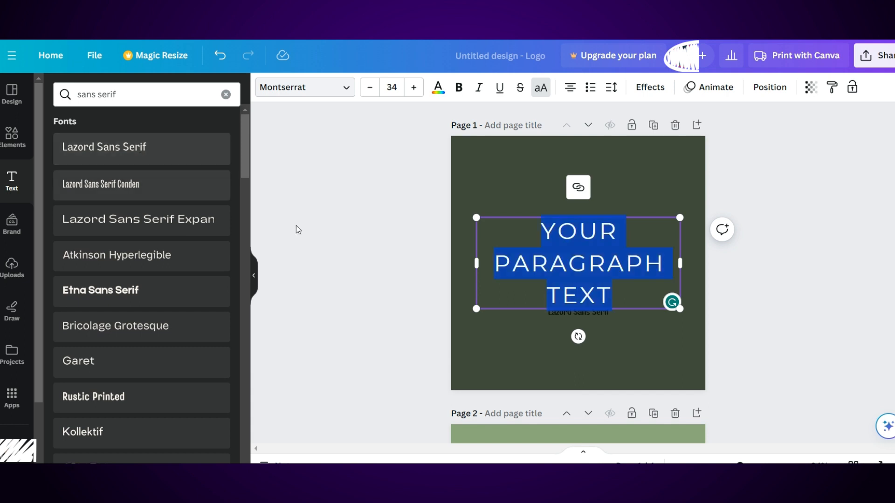
click(580, 277)
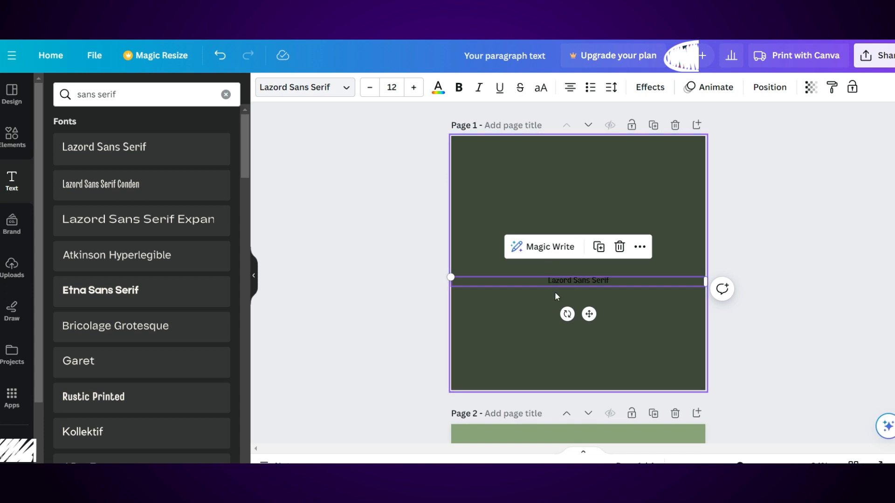
Set the font size of the Lazord Sans Serif text on page 1 to 75
double_click(564, 282)
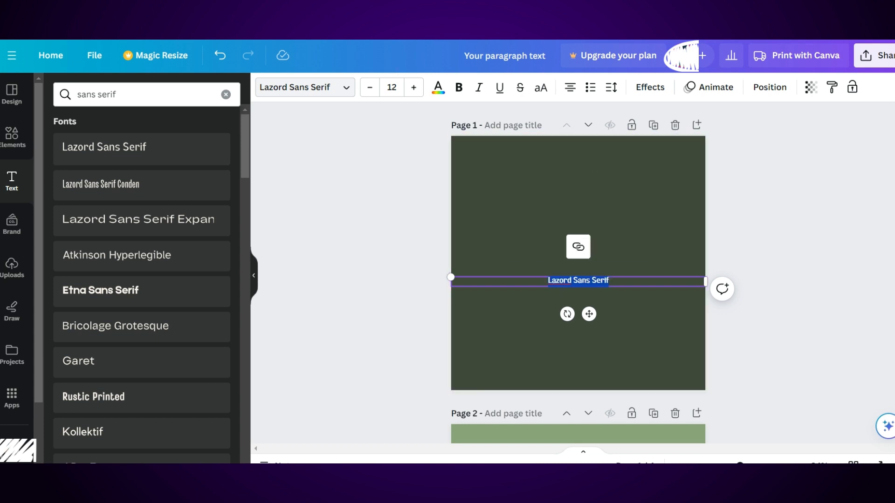
click(422, 93)
click(421, 94)
click(422, 93)
click(421, 93)
click(422, 93)
click(421, 94)
click(421, 93)
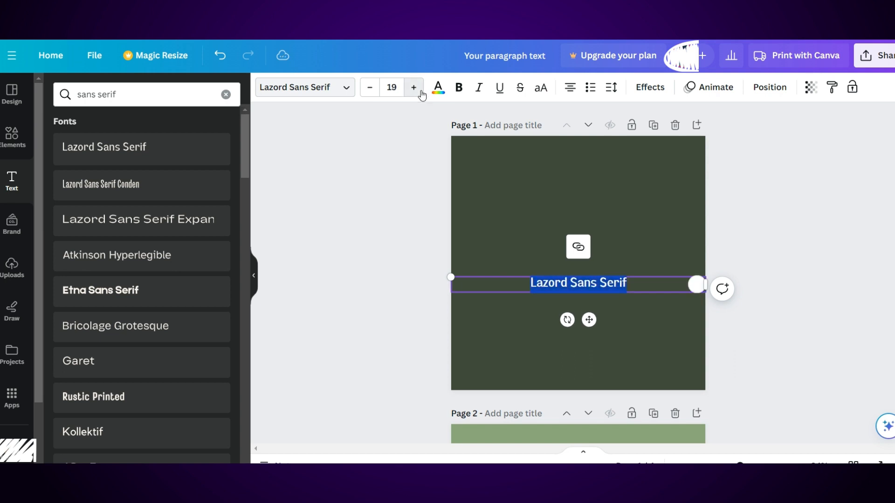
click(392, 88)
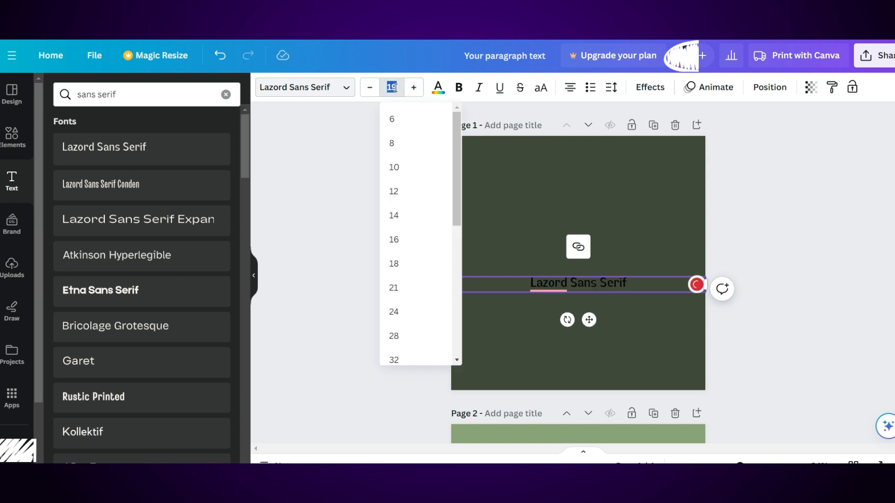
text(75)
key(Return)
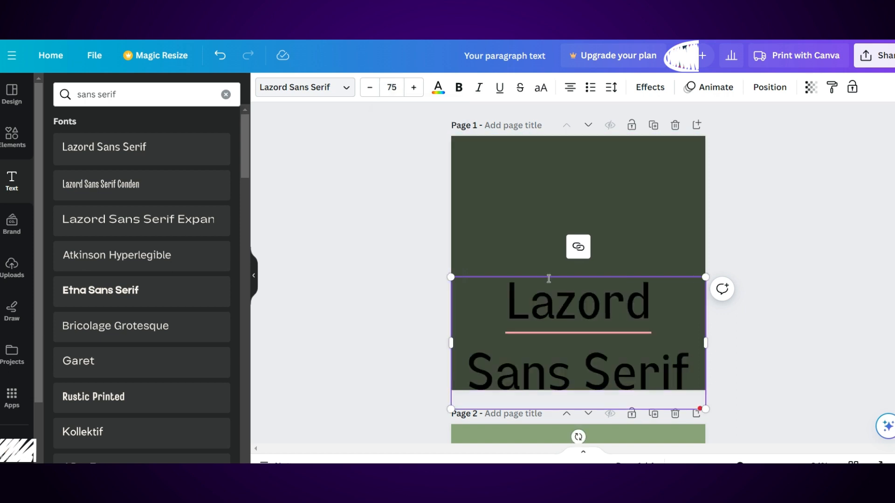
Move the enlarged Lazord Sans Serif text up to the center of page 1
mouse_move(555, 287)
click(630, 233)
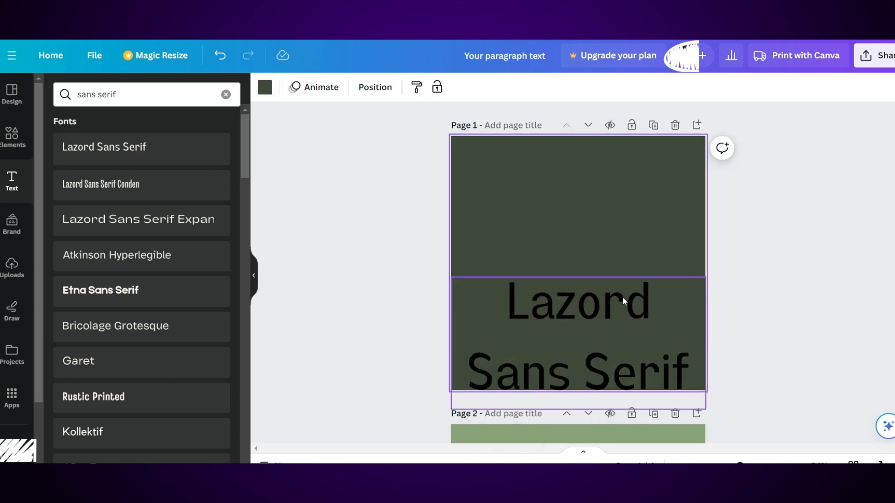
drag(622, 297, 621, 219)
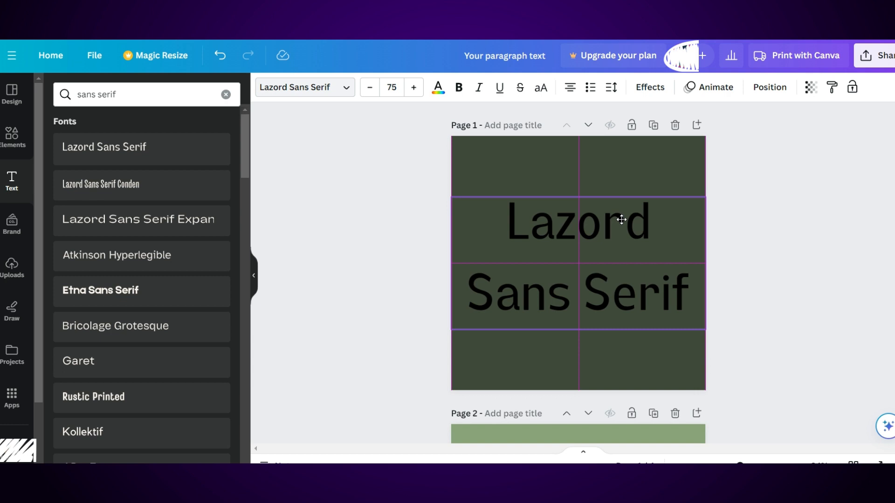
drag(621, 220, 622, 219)
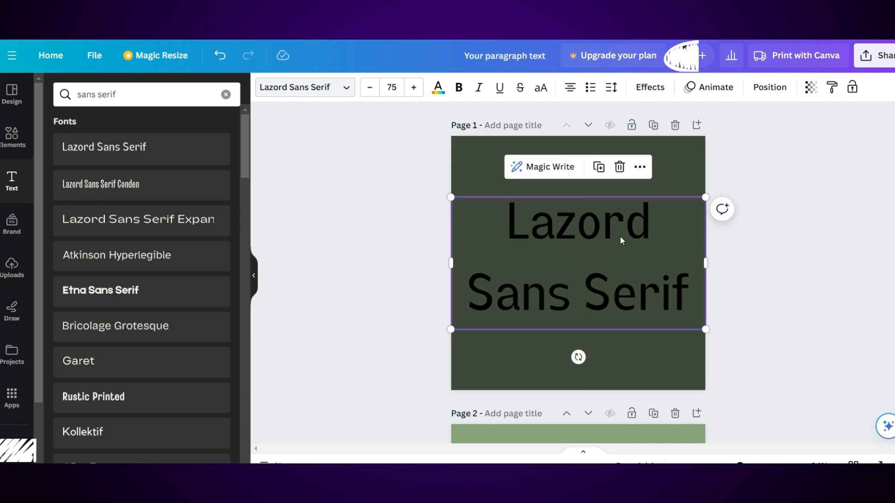
Recolor the whole Lazord Sans Serif text with the cream document color
double_click(617, 233)
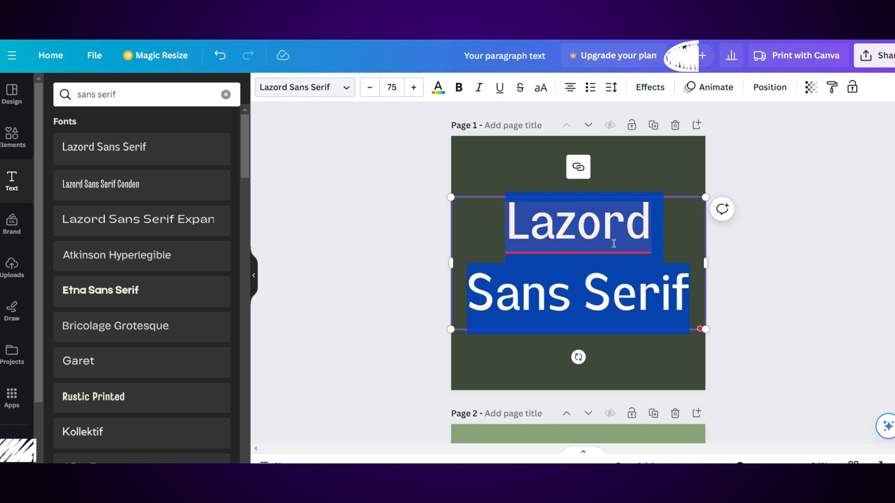
mouse_move(559, 235)
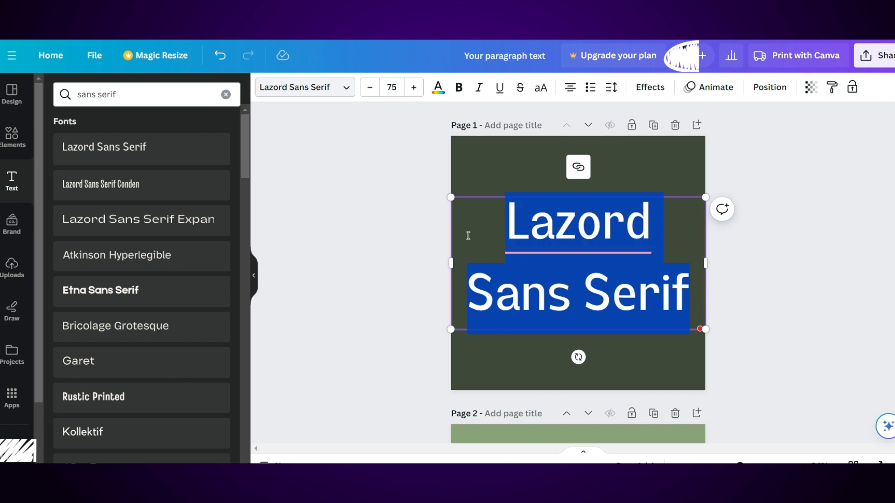
mouse_move(533, 254)
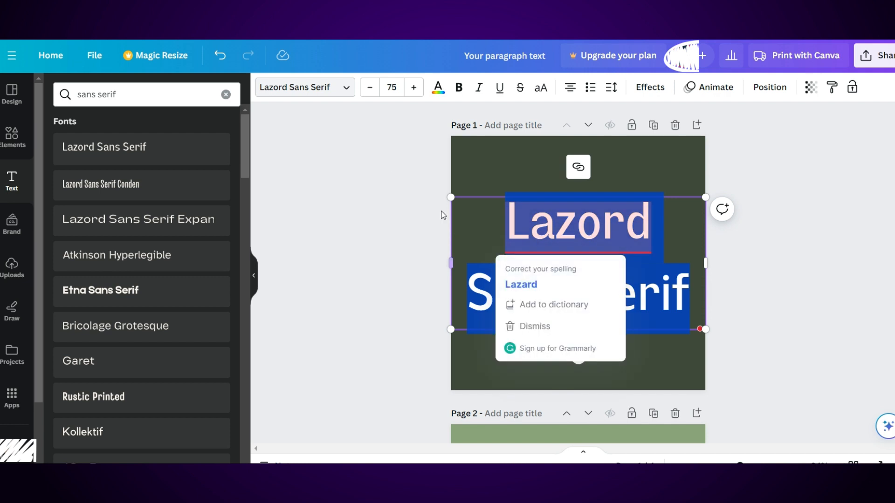
click(441, 89)
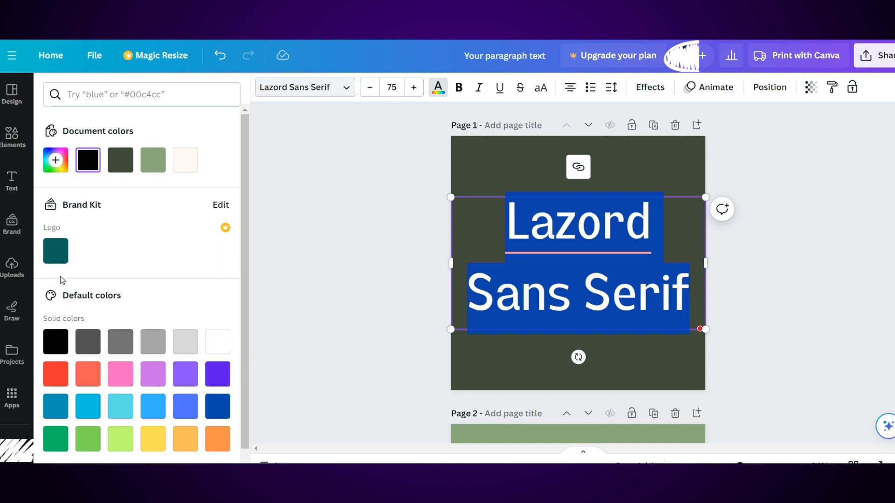
scroll(66, 280, down, 1)
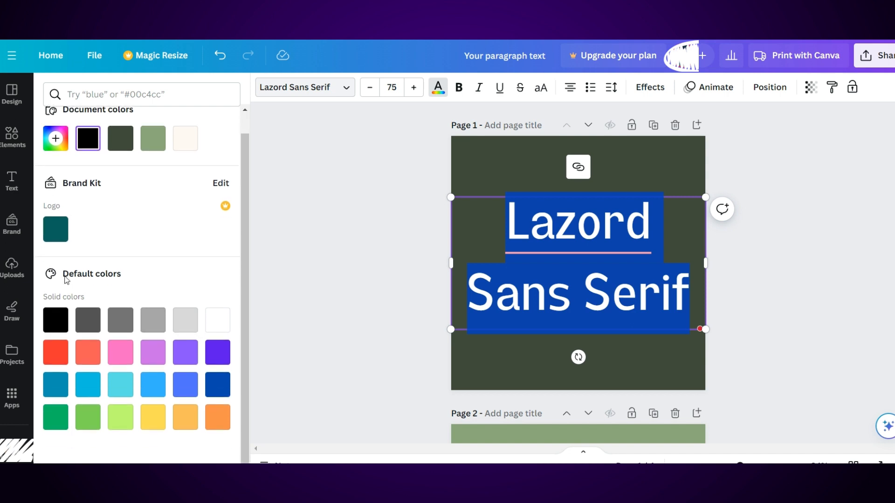
scroll(83, 286, up, 1)
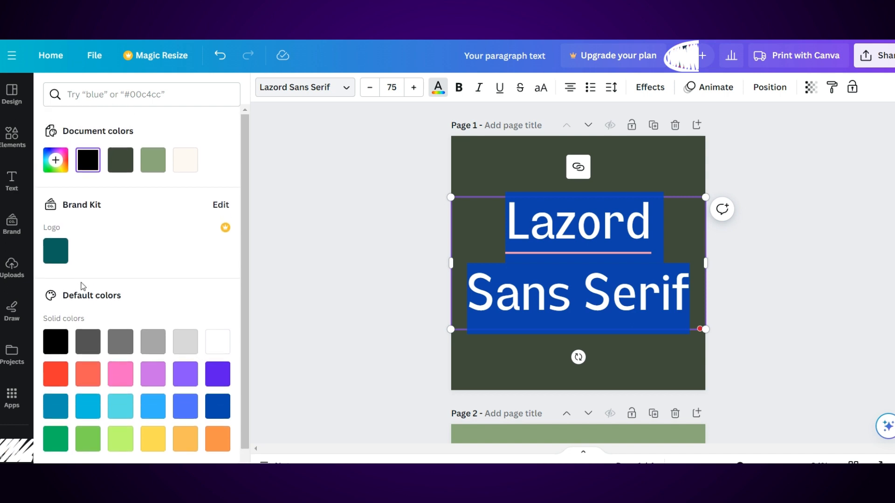
click(185, 160)
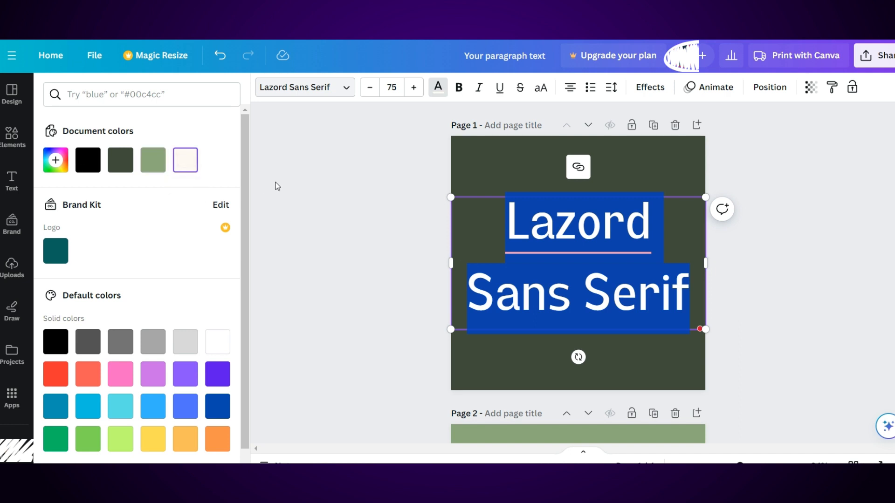
click(342, 237)
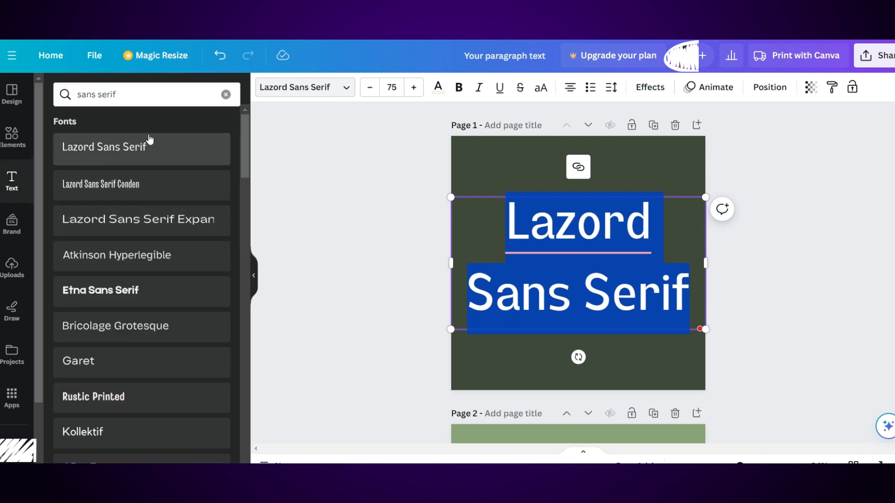
Clear the "sans serif" font search and collapse the text options to widen the canvas
click(224, 100)
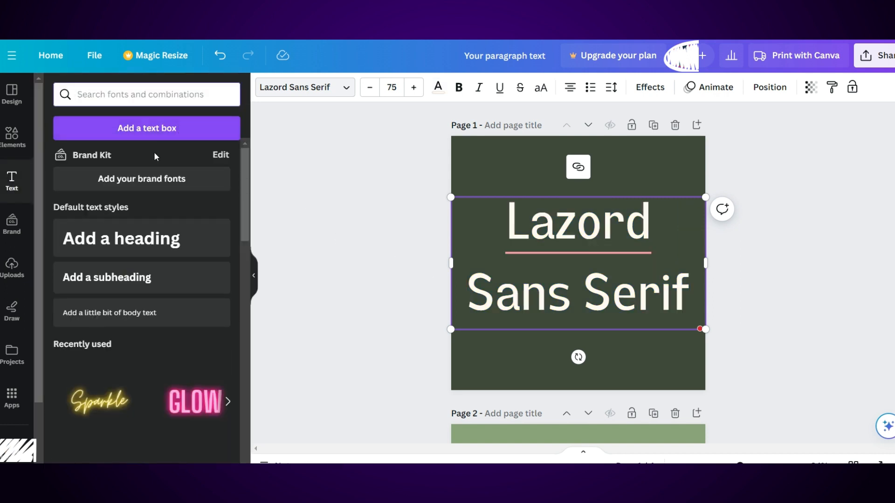
click(24, 188)
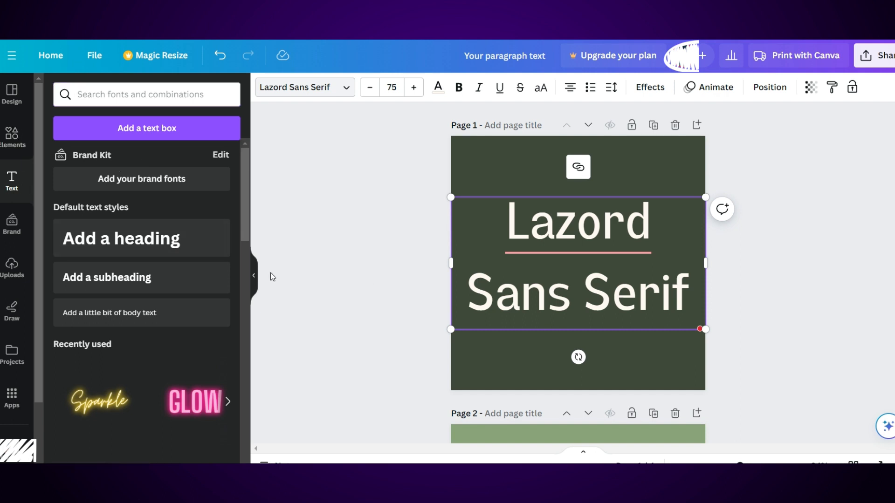
click(252, 280)
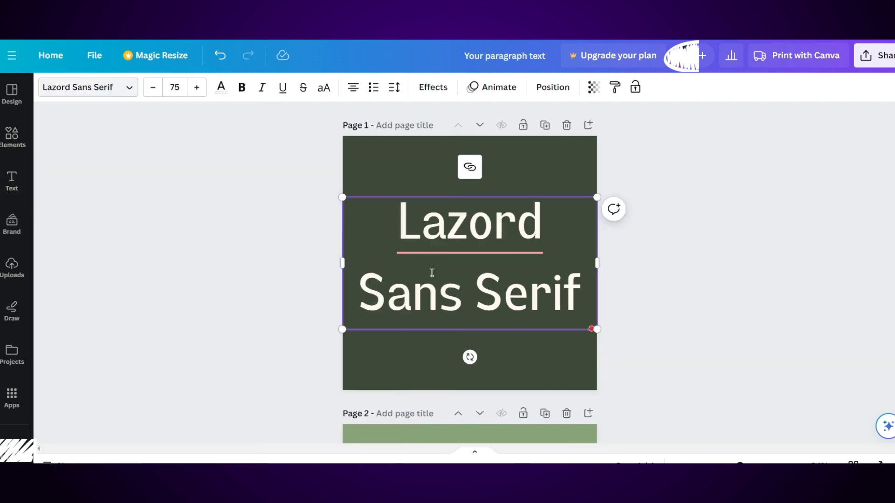
Replace the Lazord Sans Serif wording on page 1 with "PMF"
double_click(486, 221)
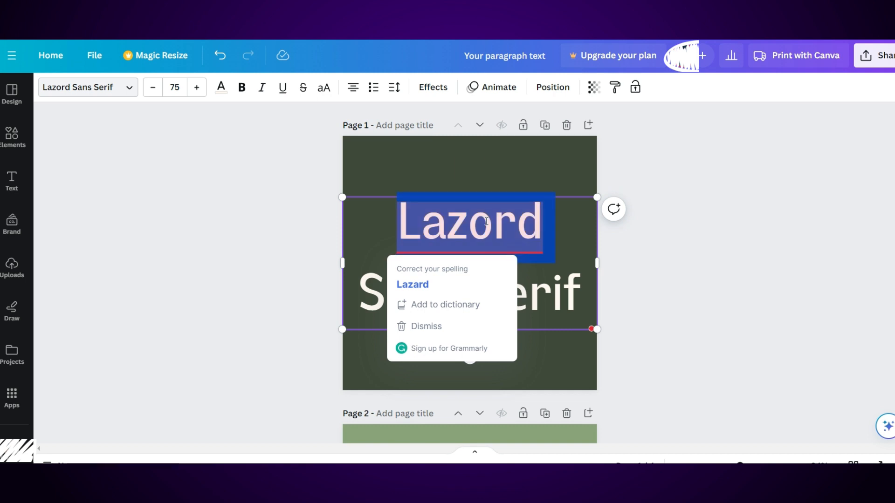
text(P)
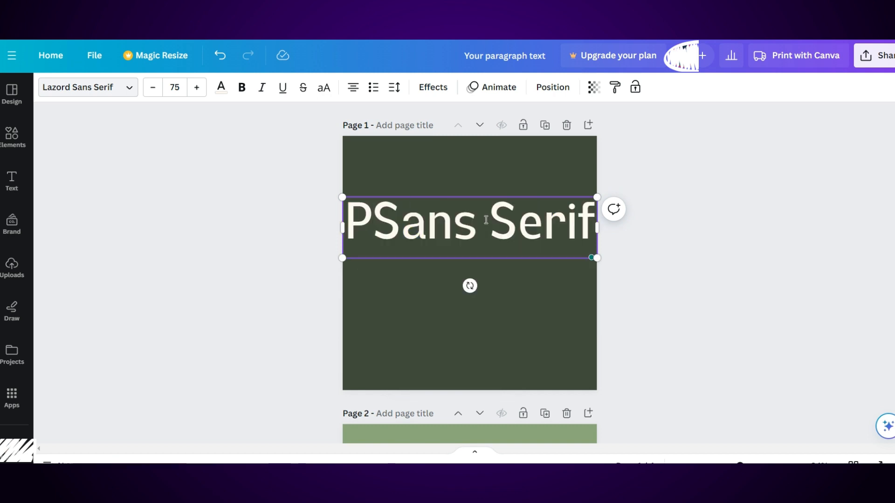
click(453, 216)
double_click(453, 216)
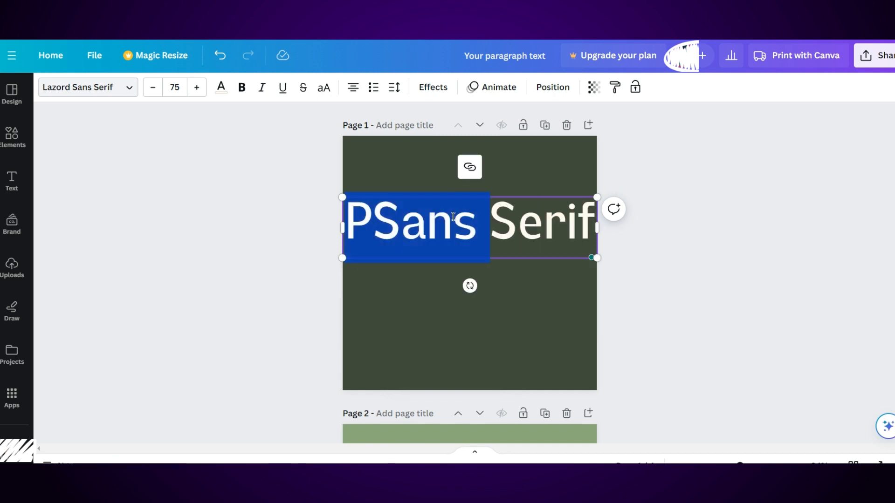
key(BackSpace)
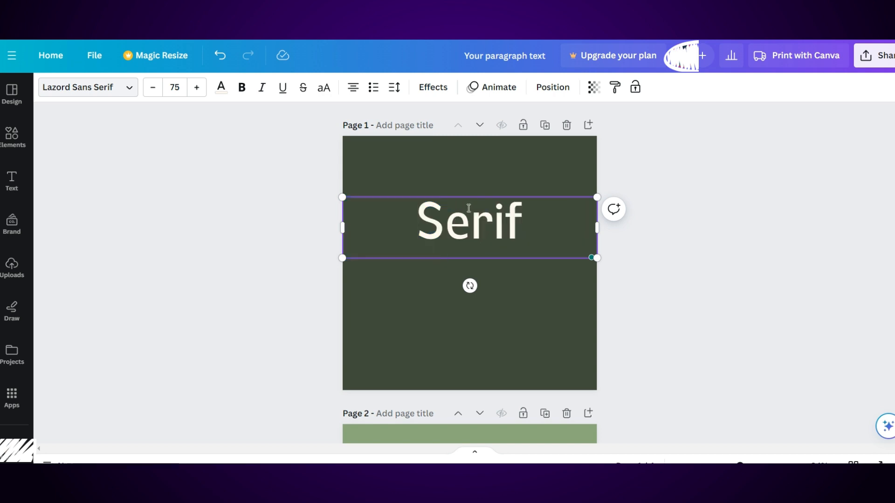
double_click(466, 216)
text(PMF)
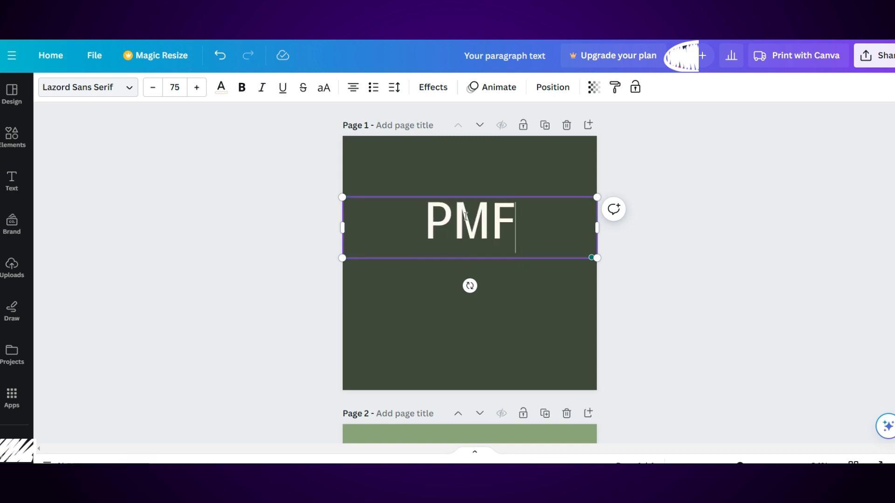
Move the PMF text down to the center of page 1
click(501, 293)
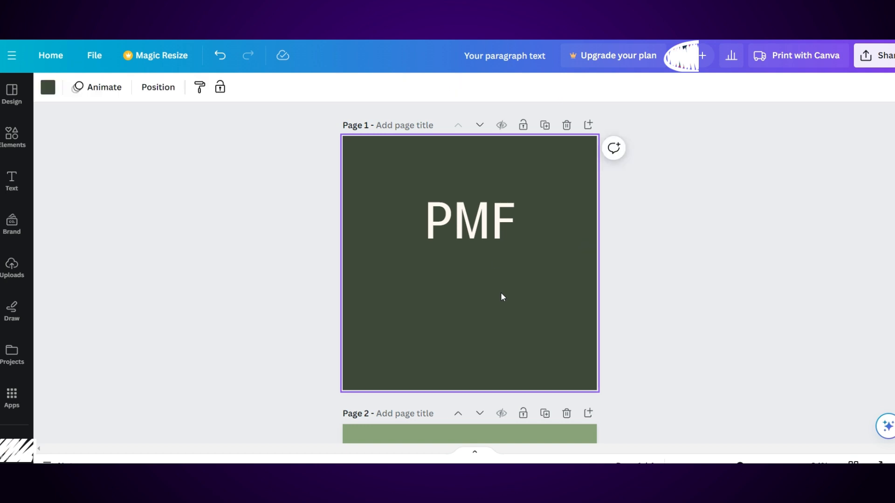
click(475, 215)
drag(475, 215, 474, 247)
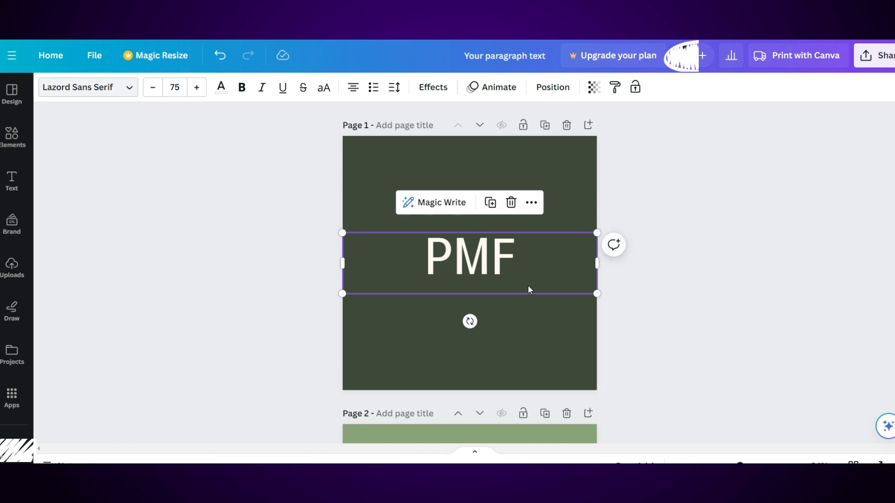
click(507, 267)
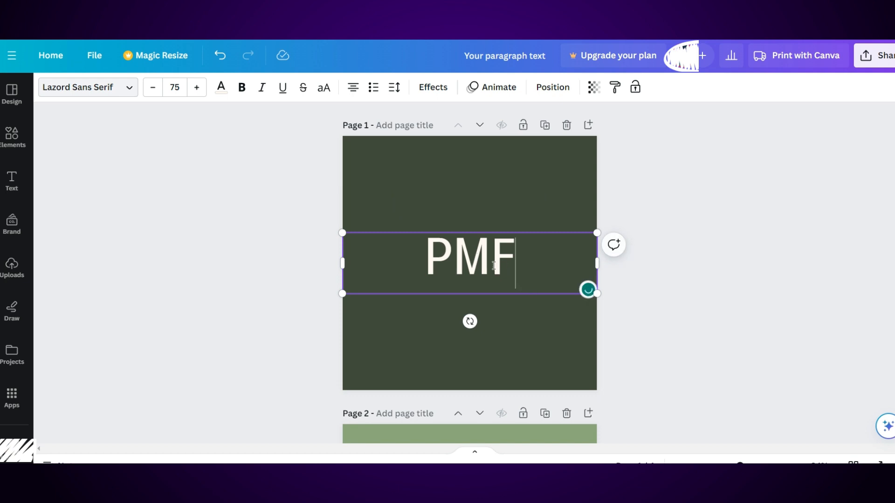
key(Left)
click(525, 192)
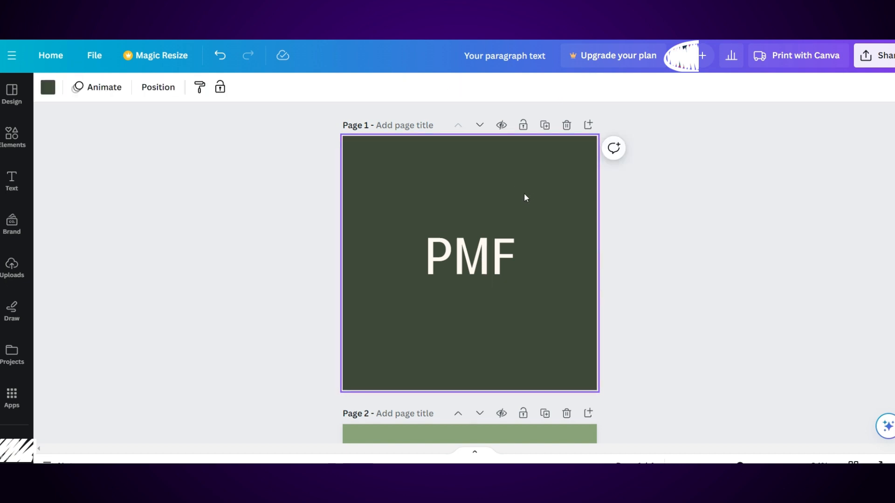
Try the Hollow text effect on the PMF lettering on page 1
click(457, 267)
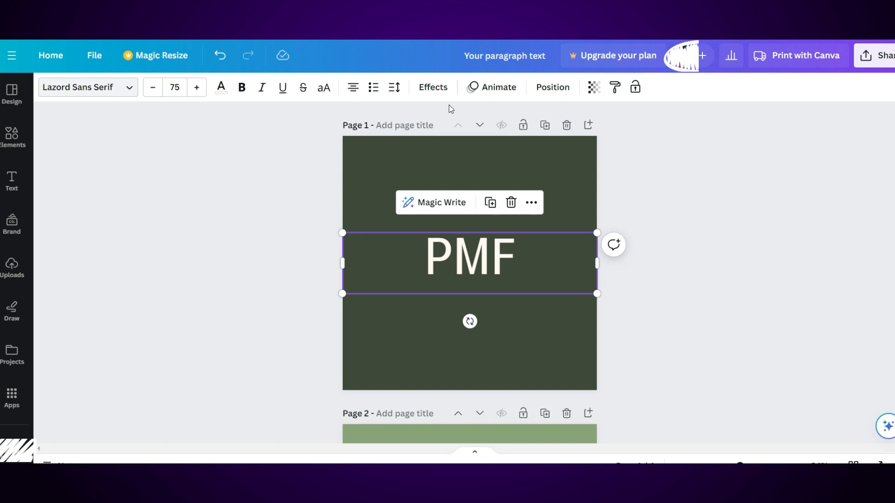
click(433, 87)
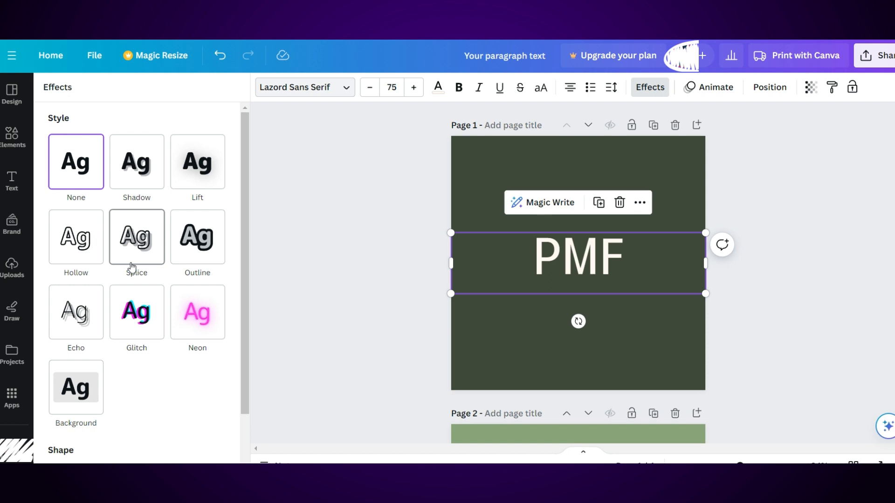
click(85, 237)
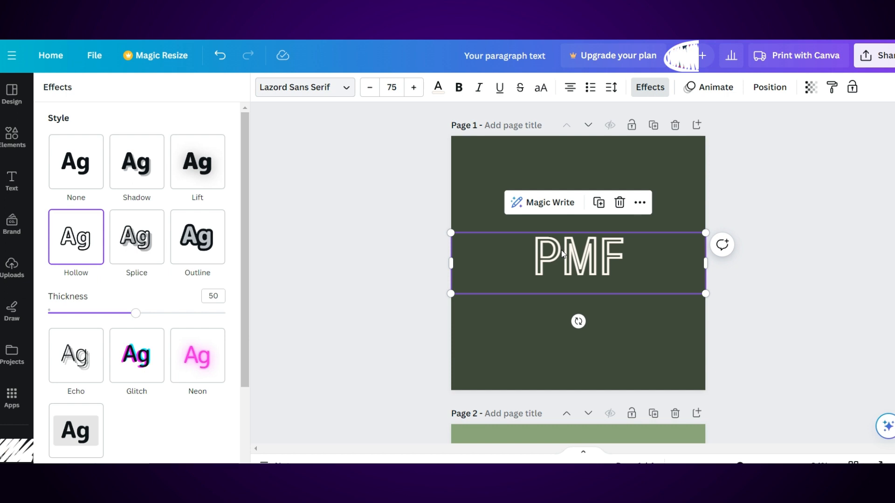
Try the Splice text effect on the PMF lettering with the light green document color as its effect color
click(139, 222)
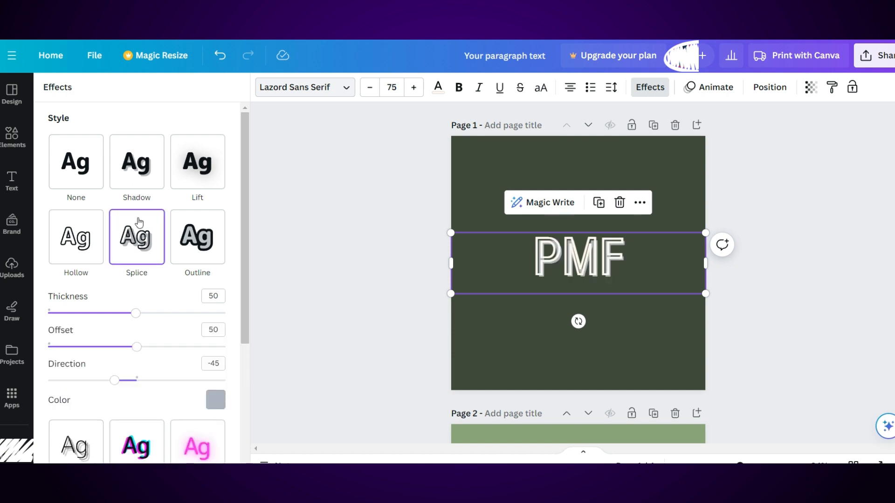
click(215, 400)
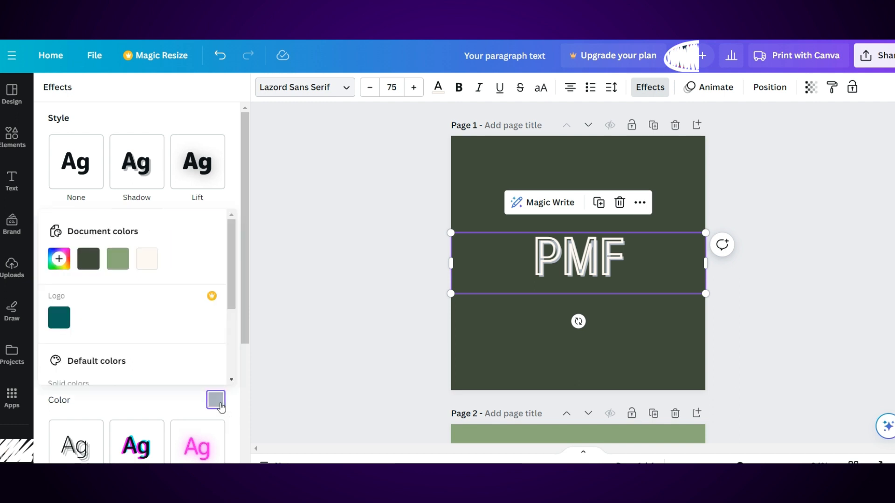
click(118, 259)
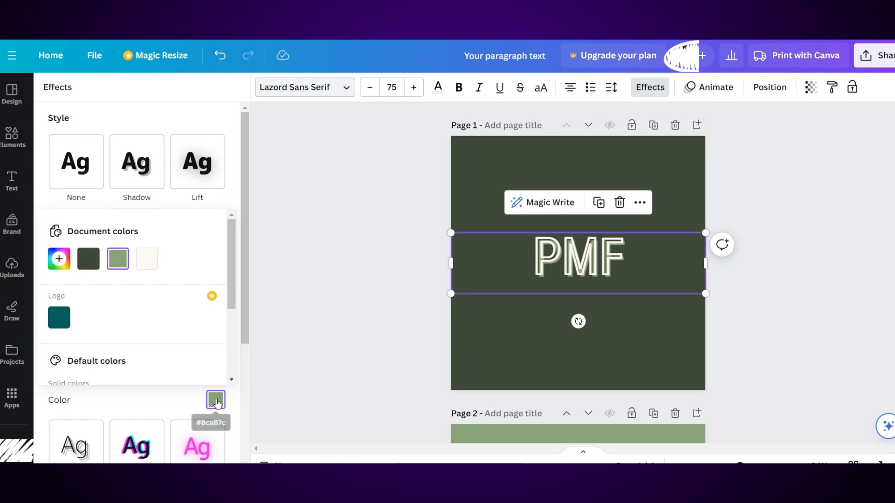
click(215, 400)
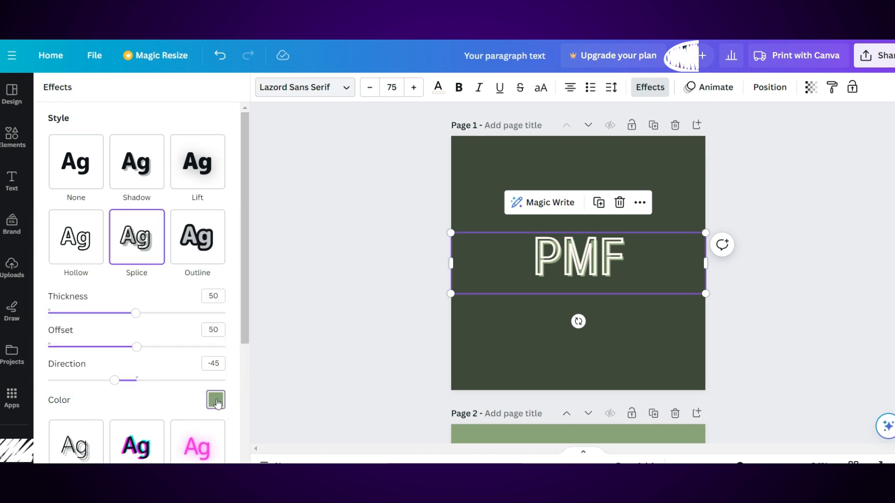
Apply the Outline text effect to PMF, trying light green and settling on the dark green document color for the outline
click(183, 250)
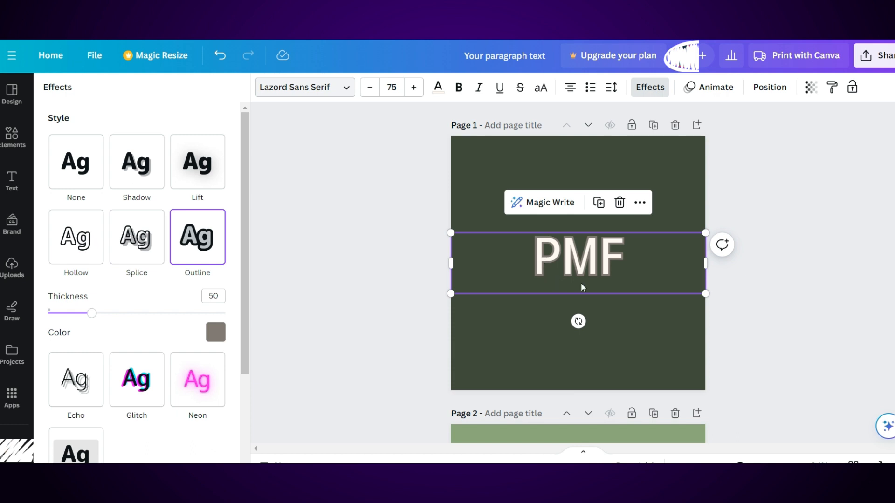
click(215, 333)
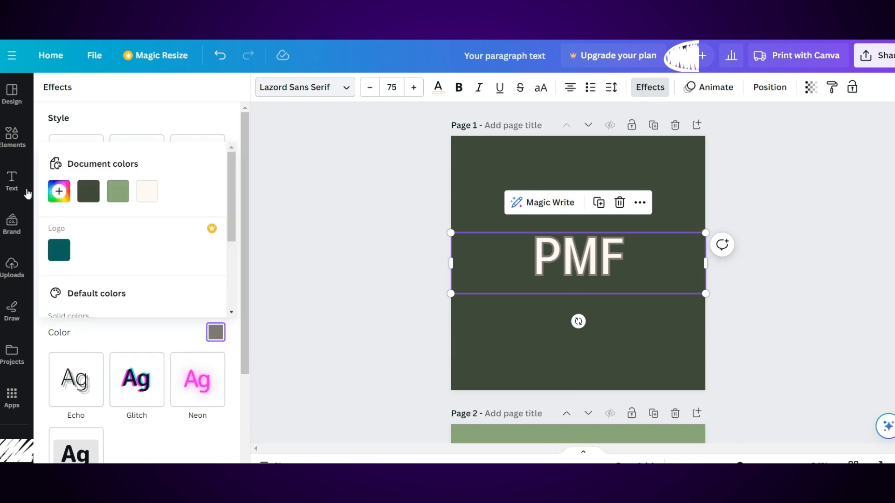
click(118, 191)
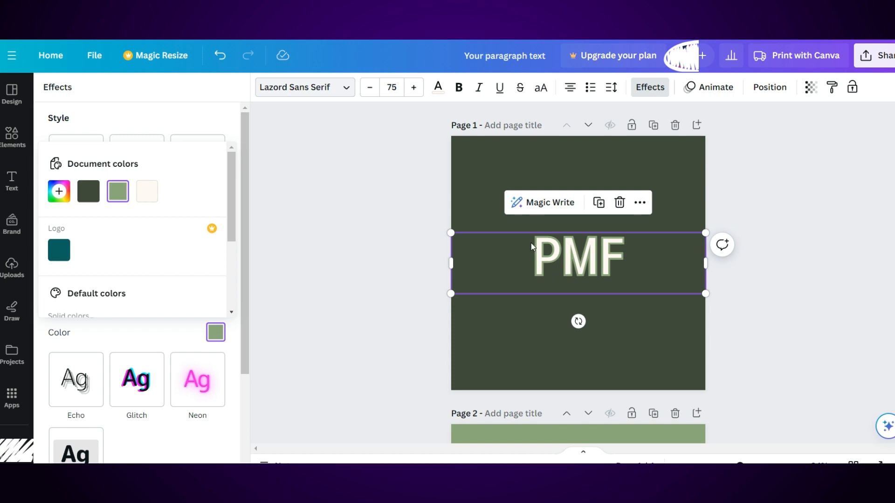
click(89, 192)
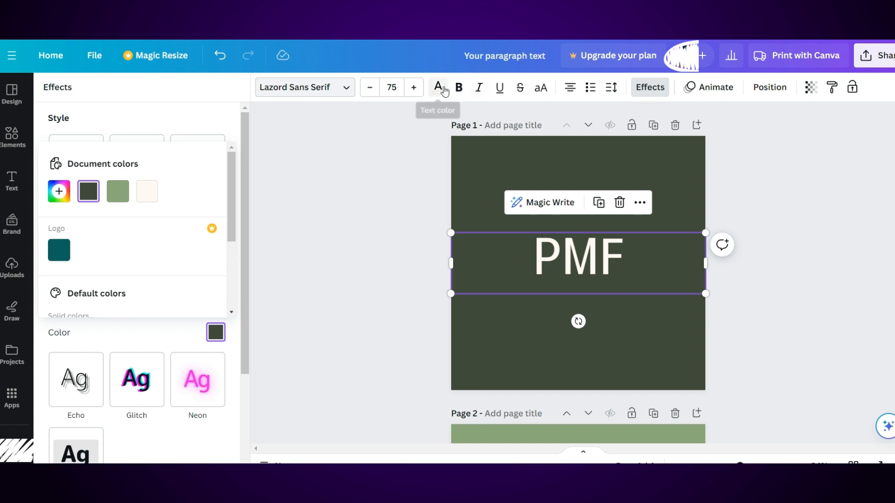
Try the light green and cream document colors for the PMF text fill, ending on dark green #414b3b
click(438, 88)
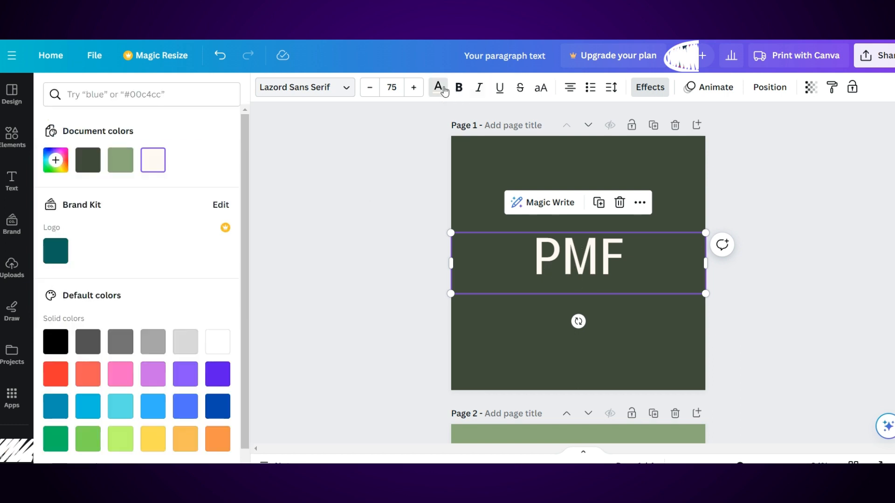
click(122, 162)
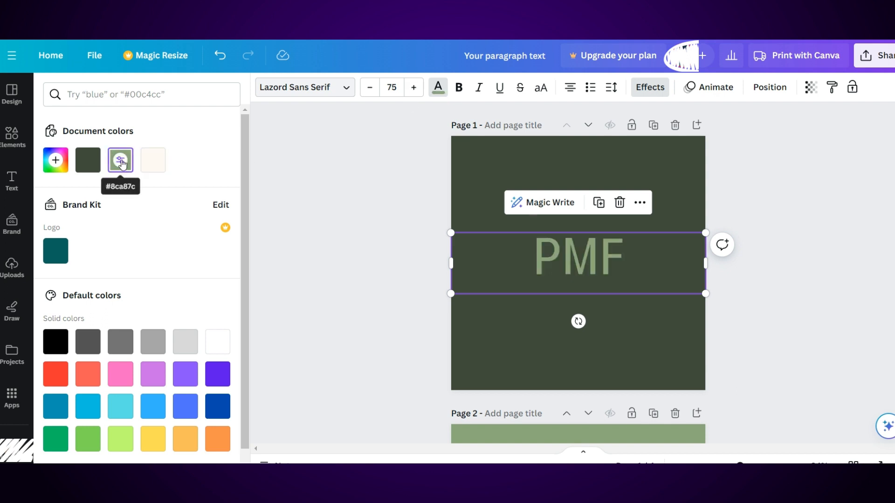
click(89, 169)
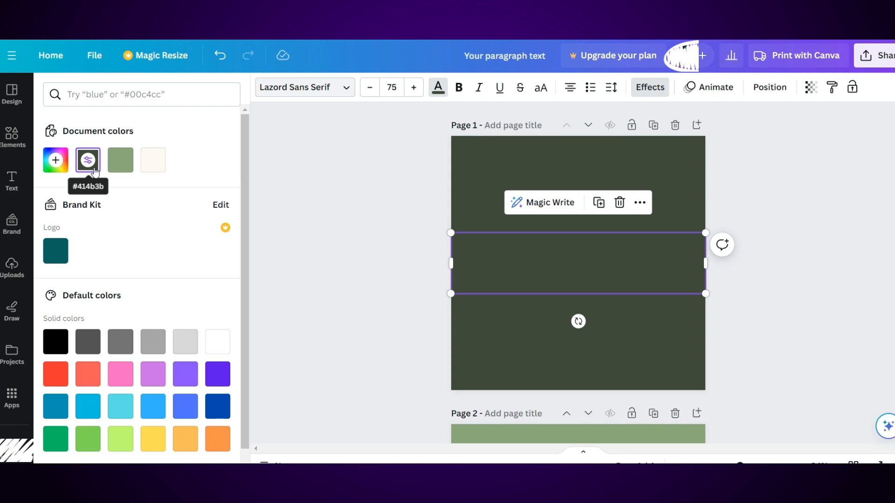
click(150, 172)
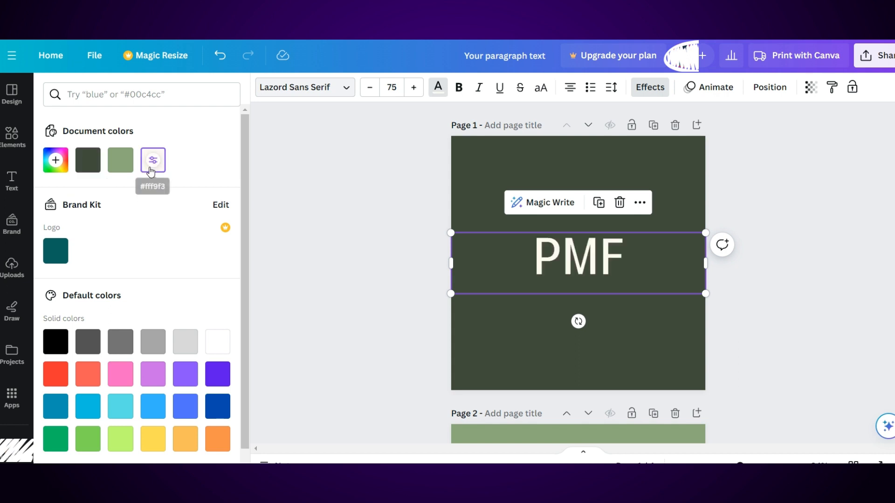
click(96, 167)
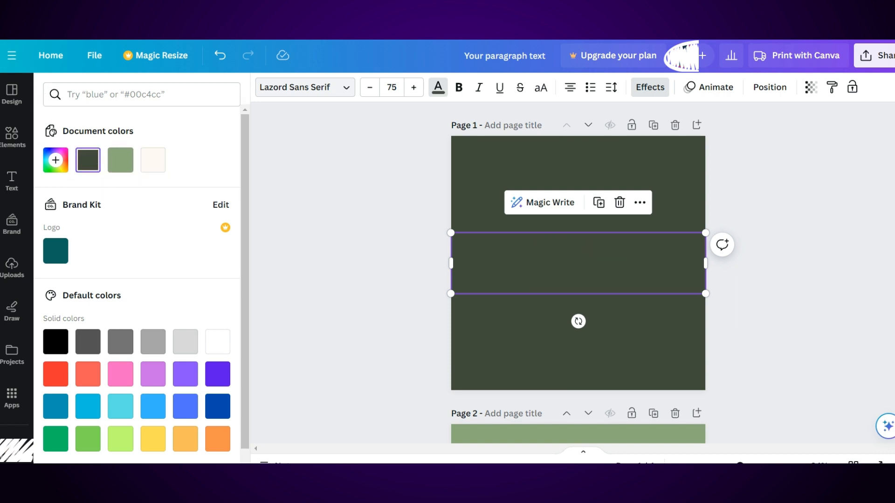
Try the cream document color on the PMF outline and switch the outline to light green
click(650, 88)
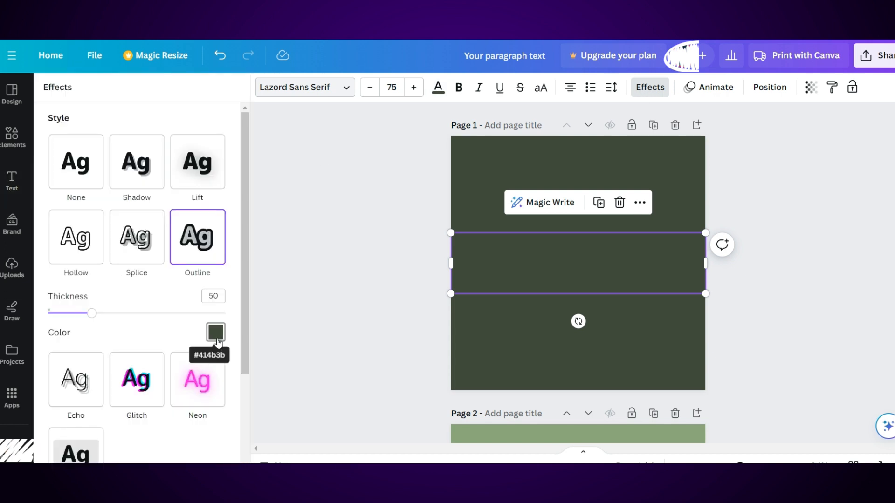
click(218, 342)
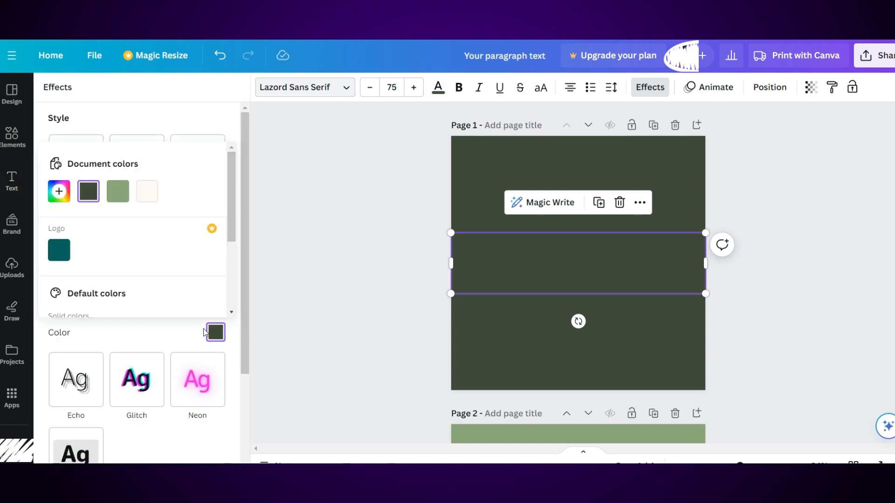
click(145, 196)
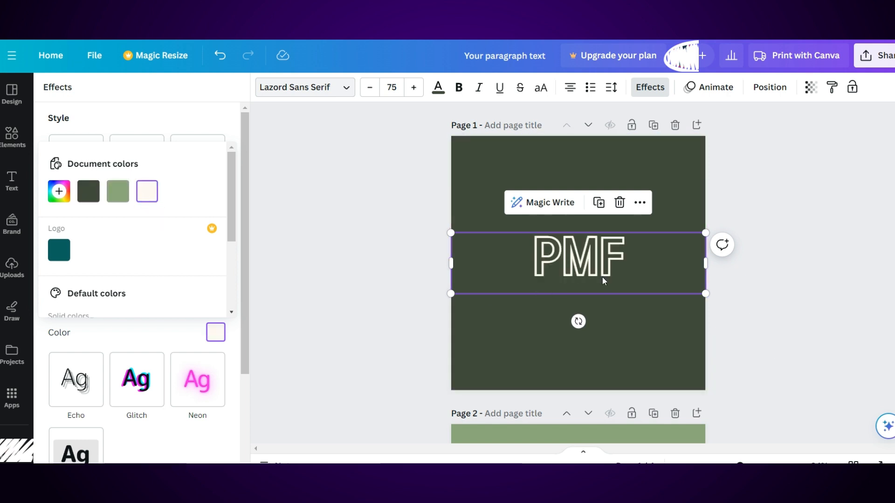
click(118, 191)
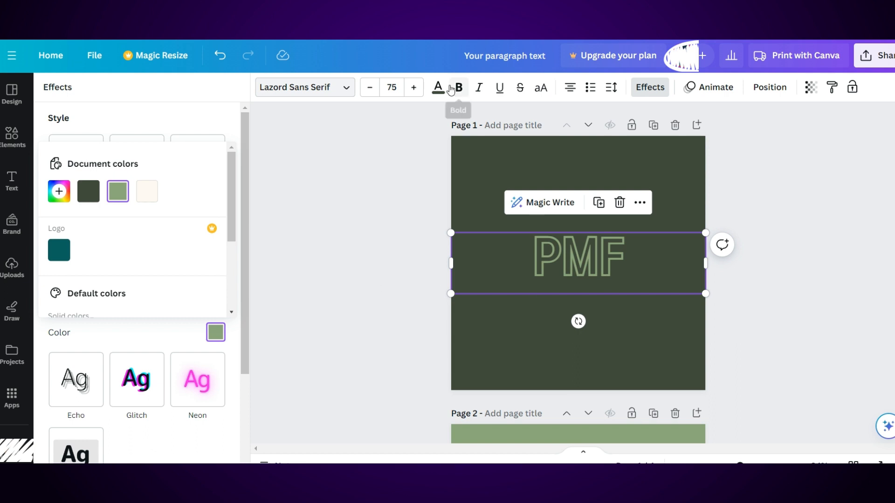
Change the PMF text fill back to the cream document color after trying light green
click(437, 93)
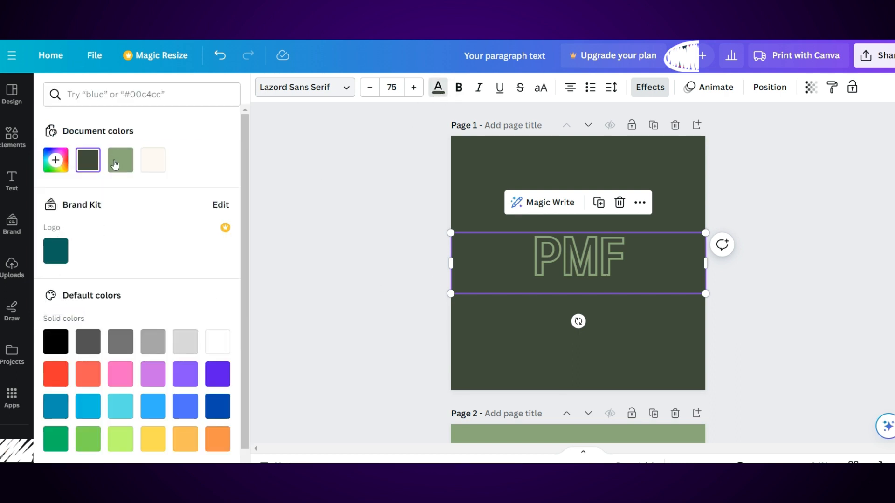
click(120, 161)
click(147, 165)
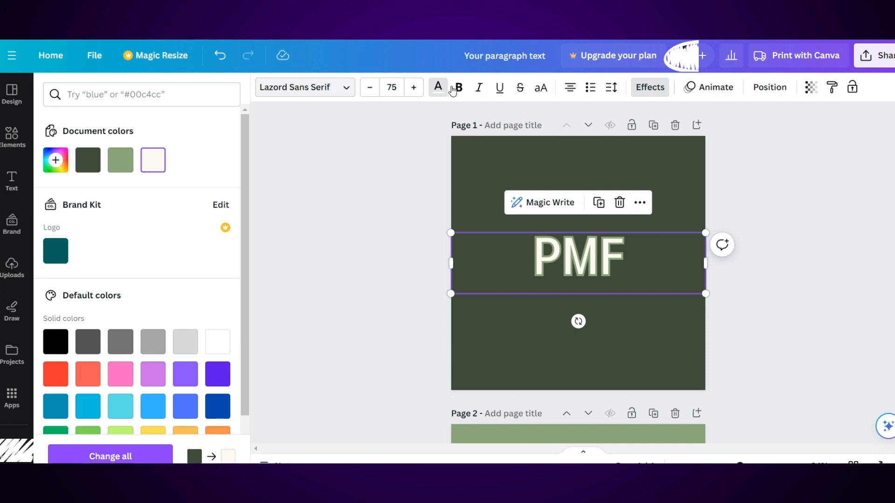
Set the outline color of the PMF text effect to the dark green document color
click(643, 89)
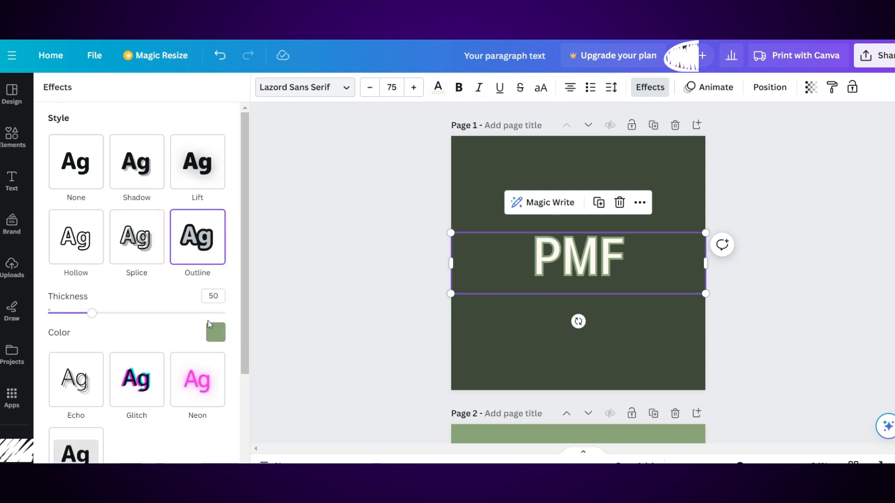
click(212, 329)
click(89, 191)
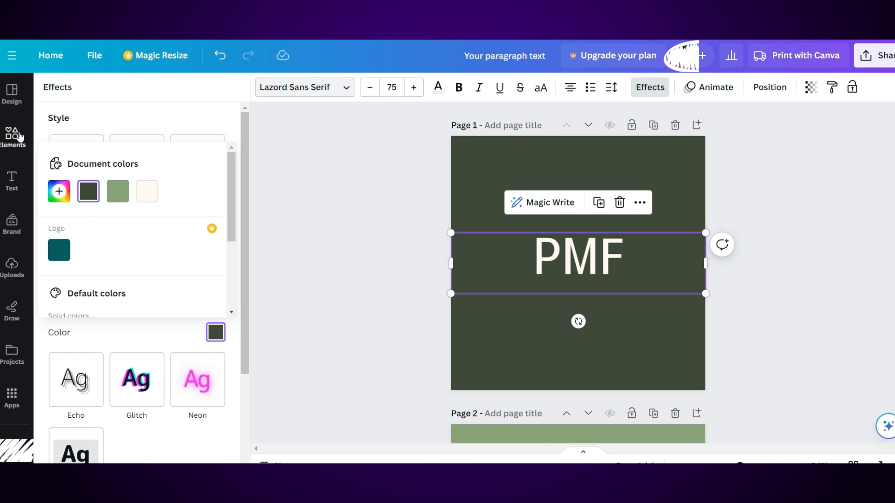
Search the elements library for "flower outline" and limit the results to graphics
click(19, 136)
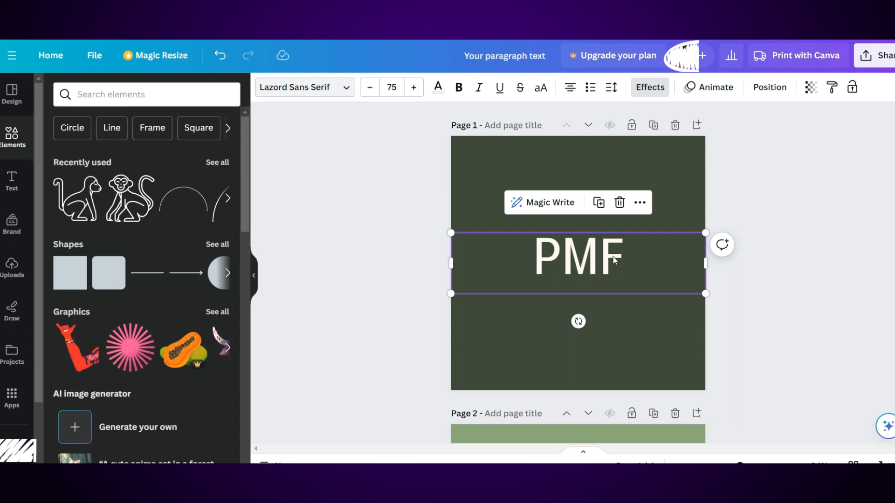
click(132, 93)
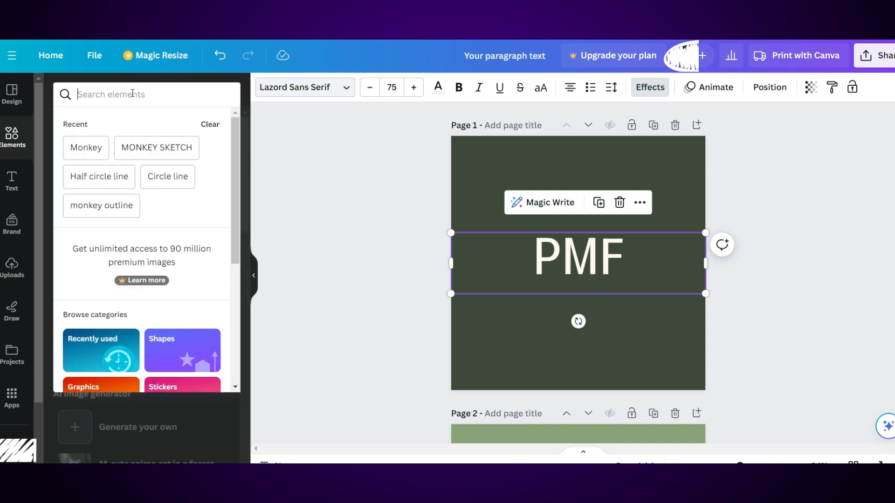
text(flowe)
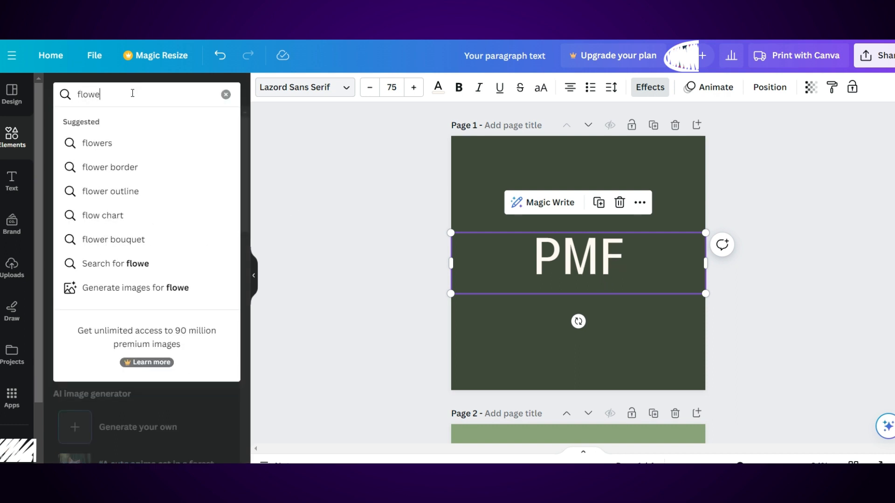
text(r outline)
key(Return)
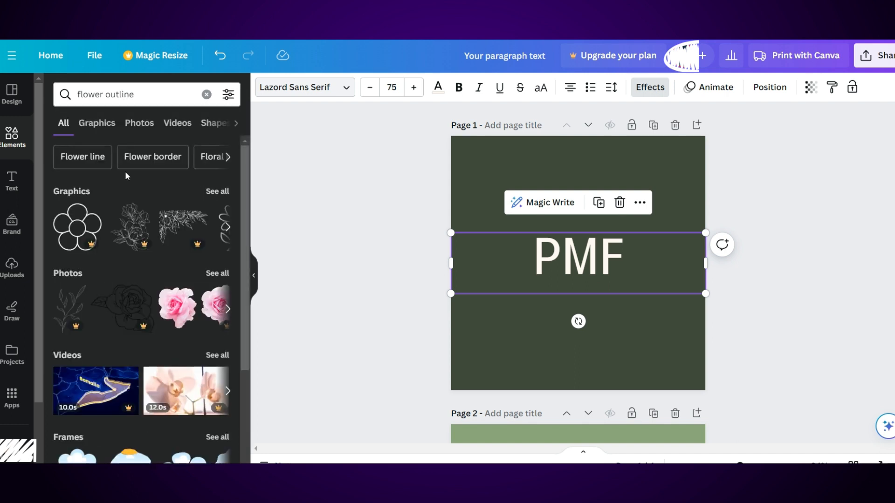
click(101, 125)
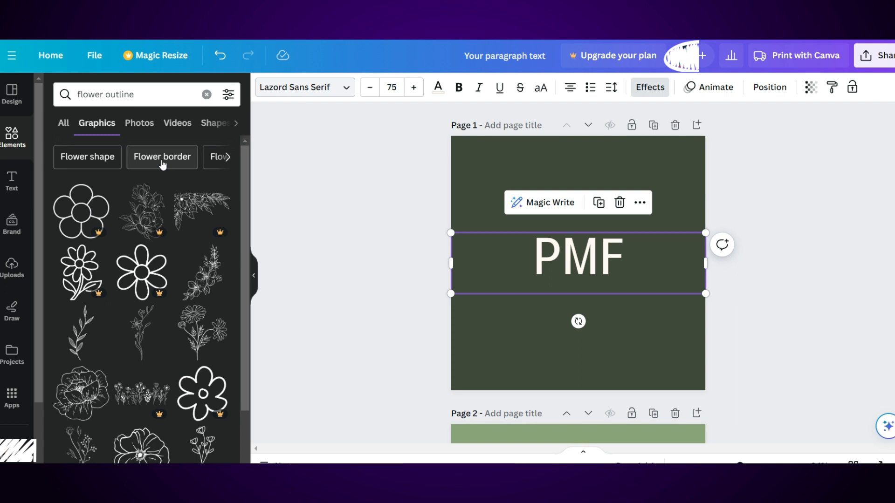
Review the color, orientation, animation and cut-out filters for the flower outline search, leaving them unset
click(227, 95)
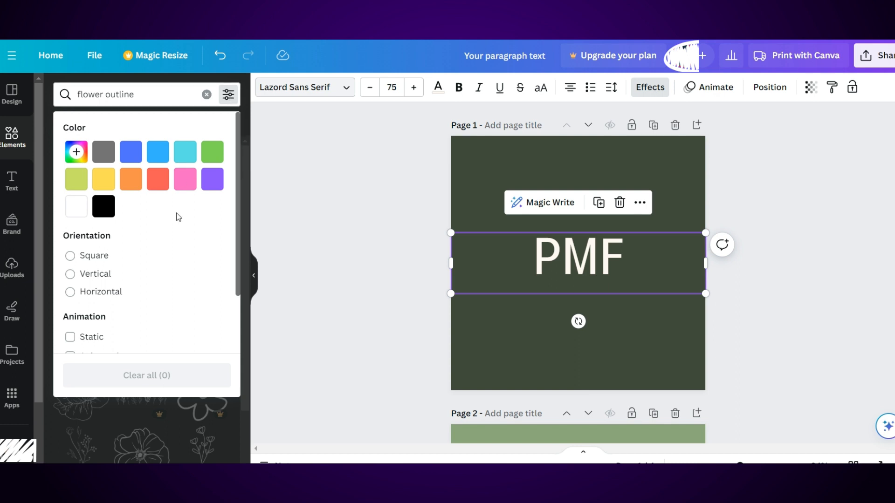
scroll(175, 219, down, 3)
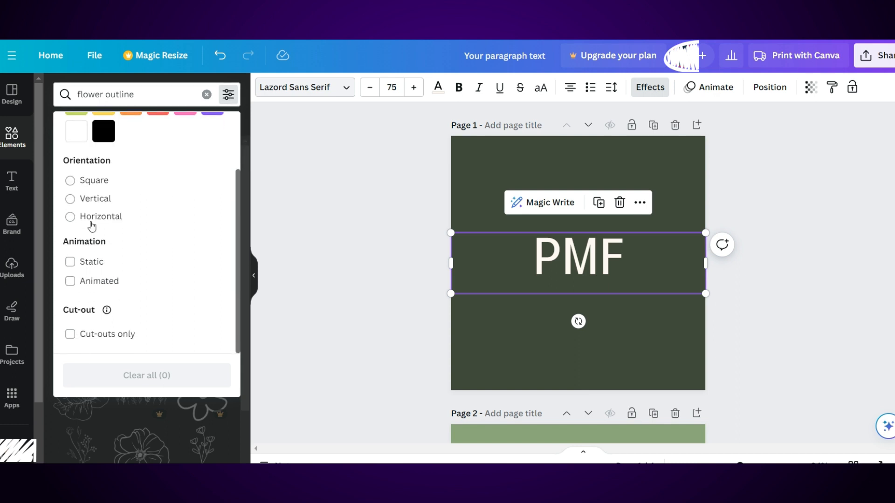
scroll(96, 231, up, 2)
scroll(99, 231, up, 1)
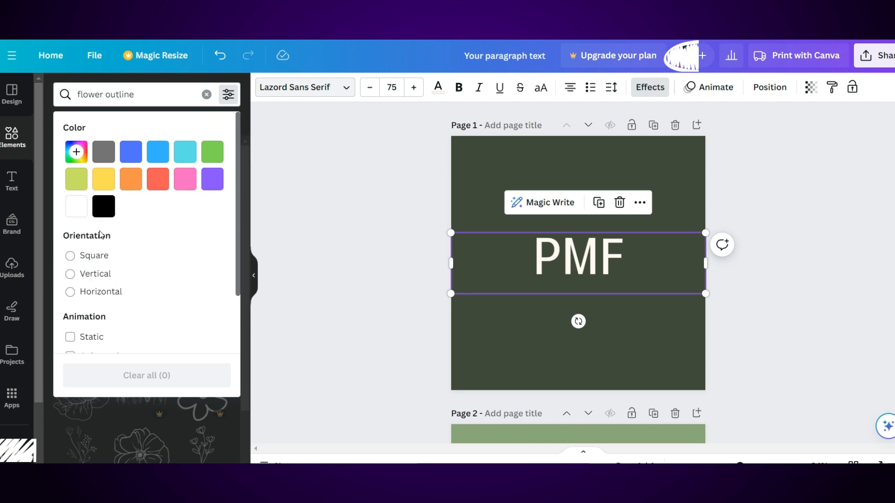
click(229, 94)
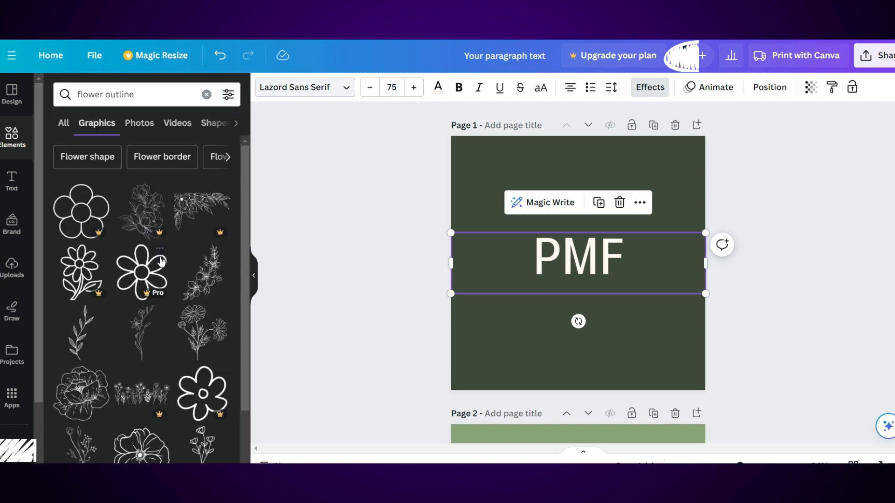
Add the thick-lined black flower outline from the search results behind the PMF text on page 1
scroll(164, 275, down, 3)
scroll(167, 278, down, 4)
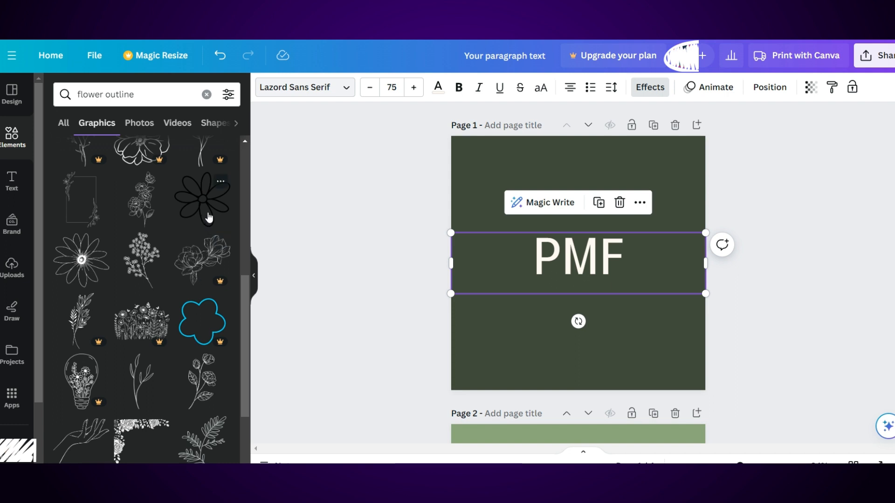
click(209, 218)
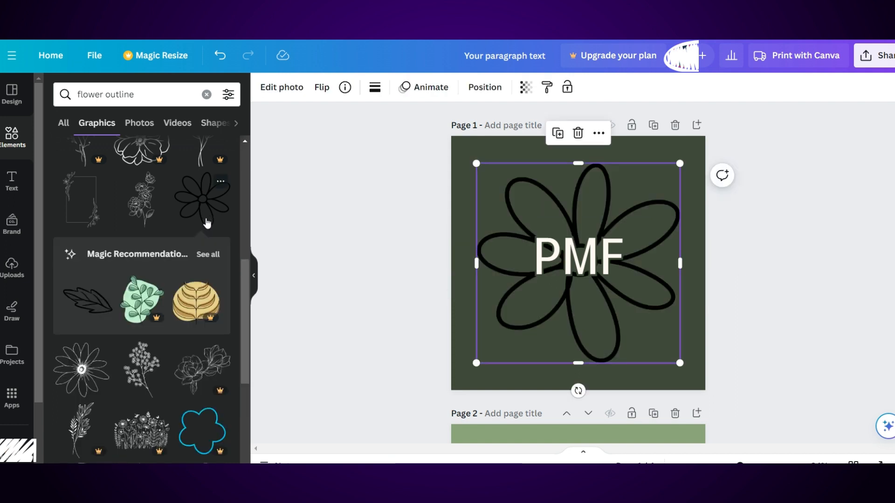
Add the fine-lined daisy outline with the dark center to the green page 2
scroll(330, 328, down, 5)
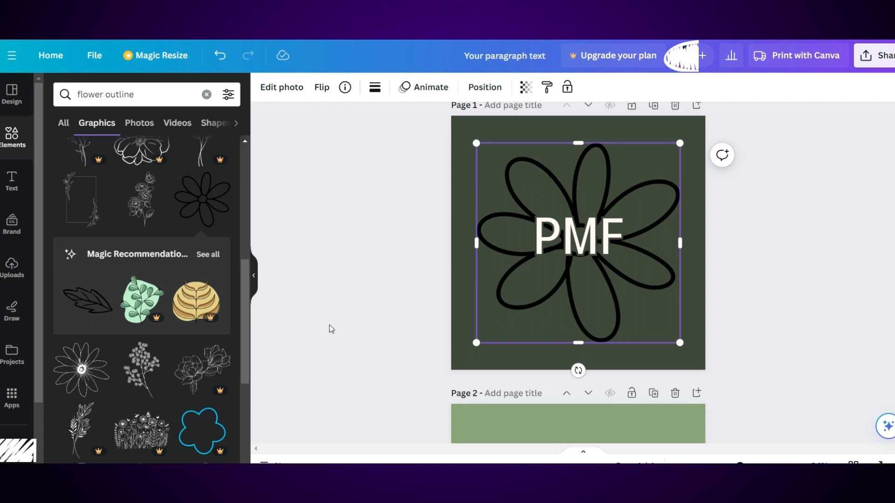
click(545, 346)
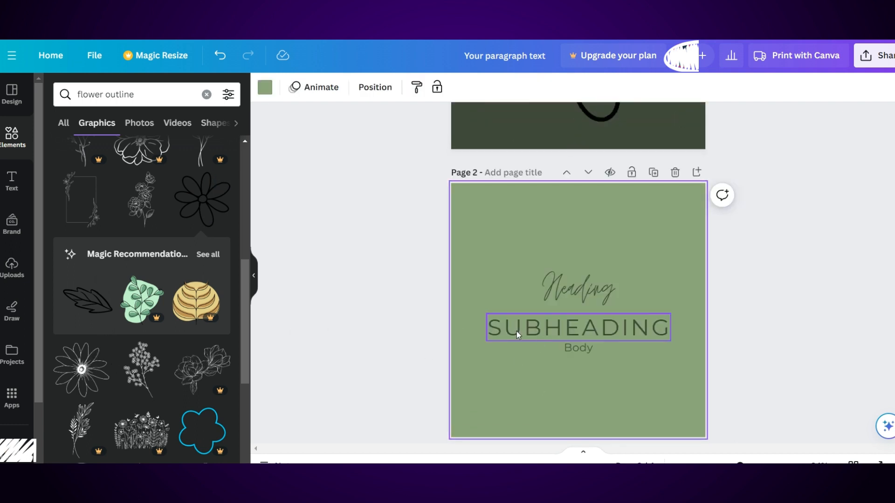
click(72, 373)
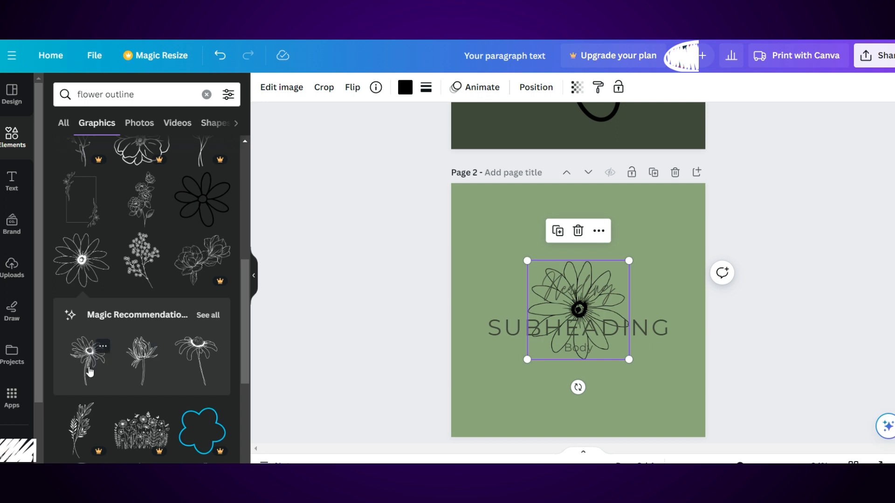
scroll(91, 373, up, 1)
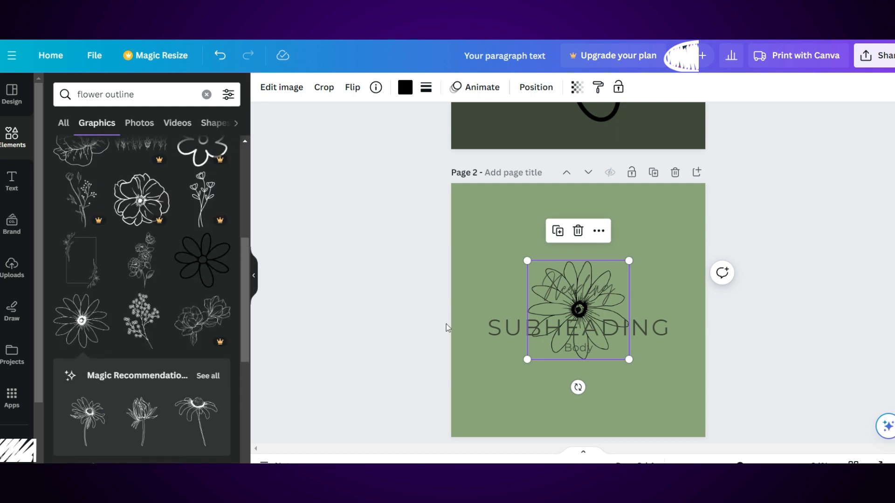
Add the recommended long-stemmed daisy outline over the SUBHEADING text on page 3
scroll(603, 155, up, 3)
scroll(603, 155, up, 3)
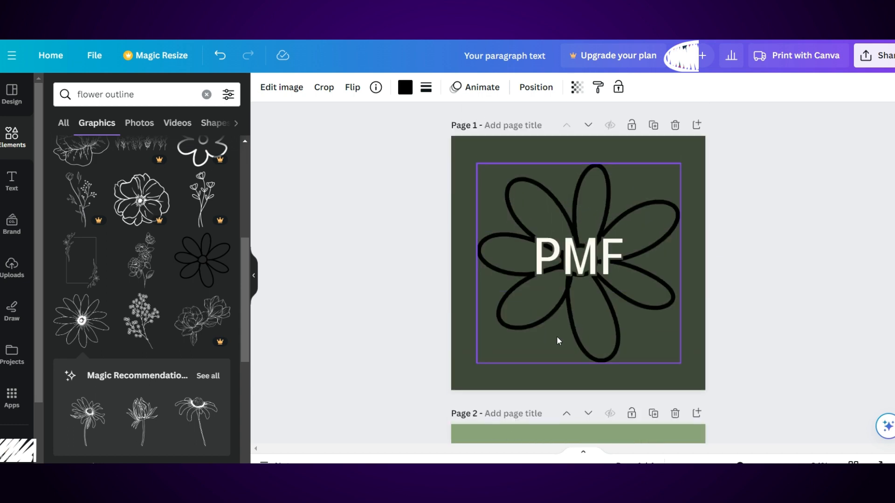
click(589, 324)
scroll(507, 314, down, 15)
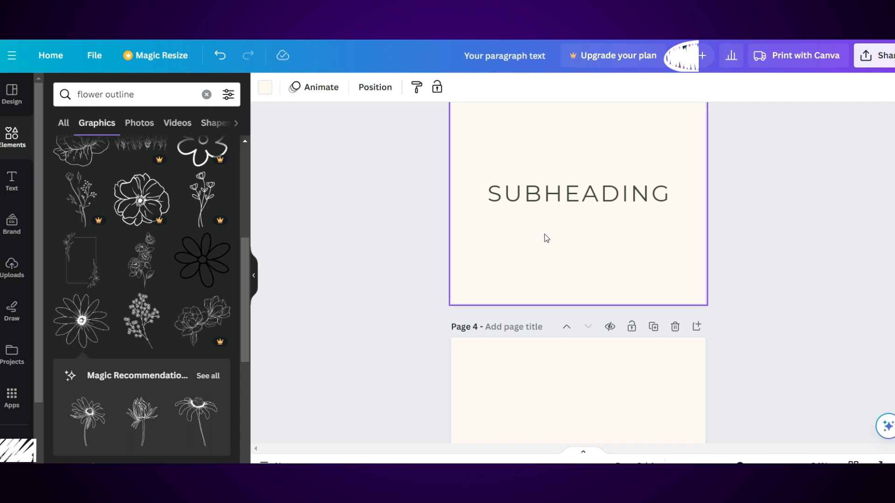
click(91, 418)
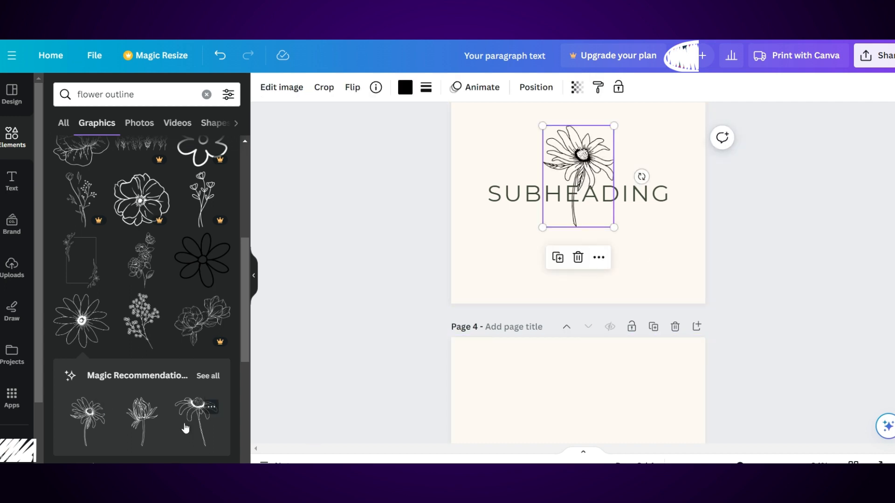
Try the thick-lined black flower outline on page 3 as well
scroll(159, 402, down, 3)
scroll(162, 396, up, 3)
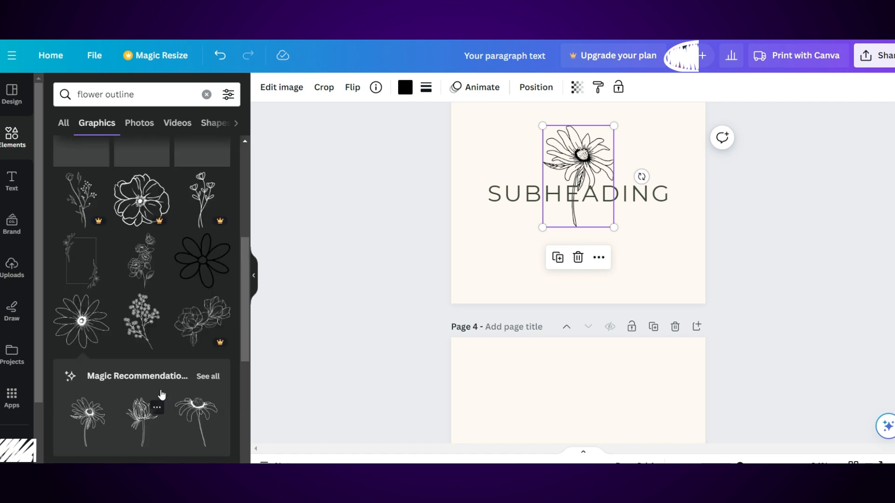
click(206, 255)
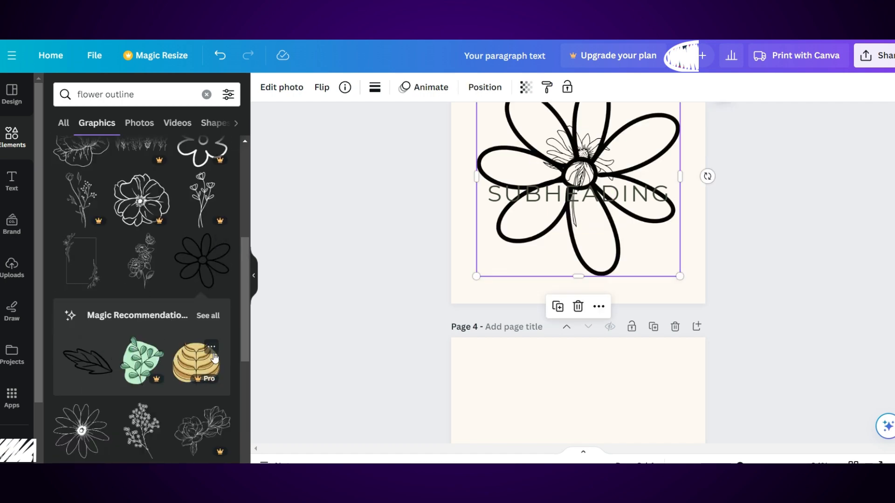
Add the premium five-petal flower outline with pointed petals from the flower outline results to page 3
scroll(200, 354, down, 5)
scroll(195, 340, down, 6)
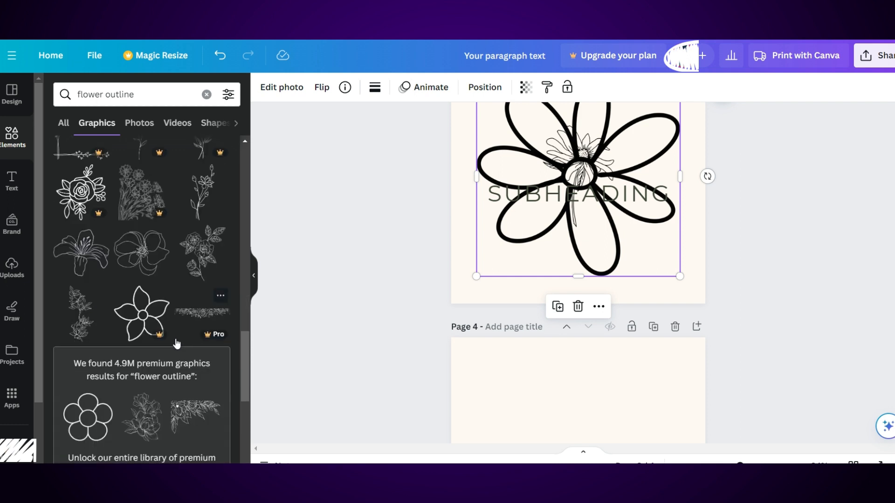
click(115, 321)
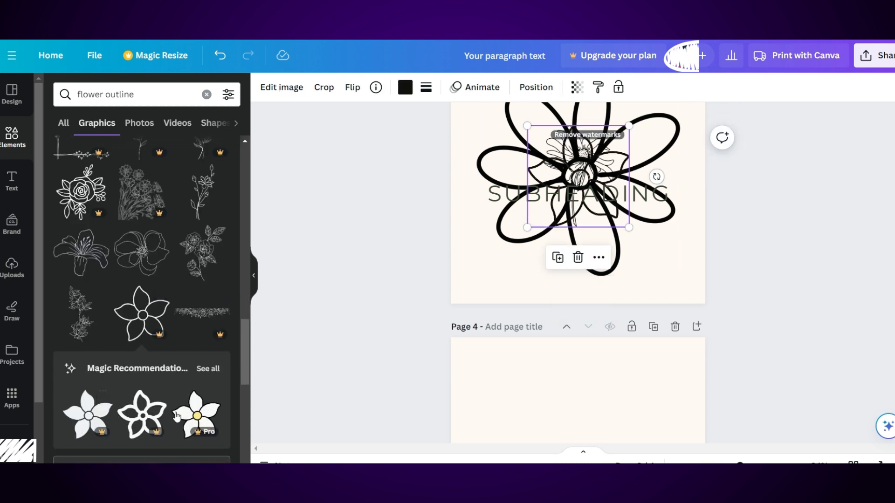
Insert the lotus outline, and place it and the pointed five-petal flower side by side in the upper part of page 4
scroll(162, 405, down, 3)
scroll(126, 366, down, 3)
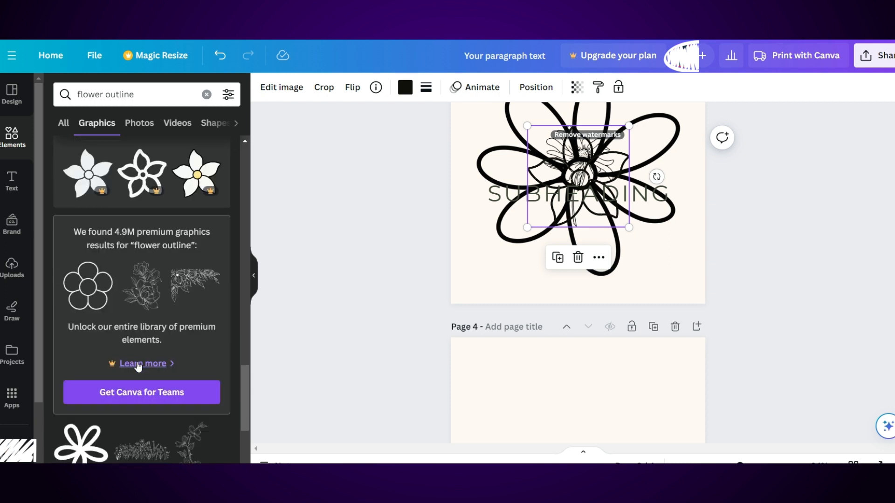
scroll(126, 314, down, 4)
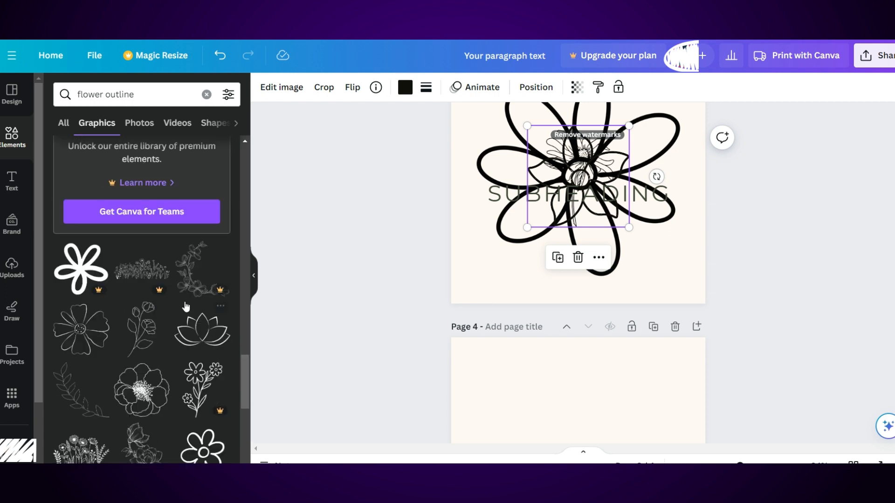
click(189, 336)
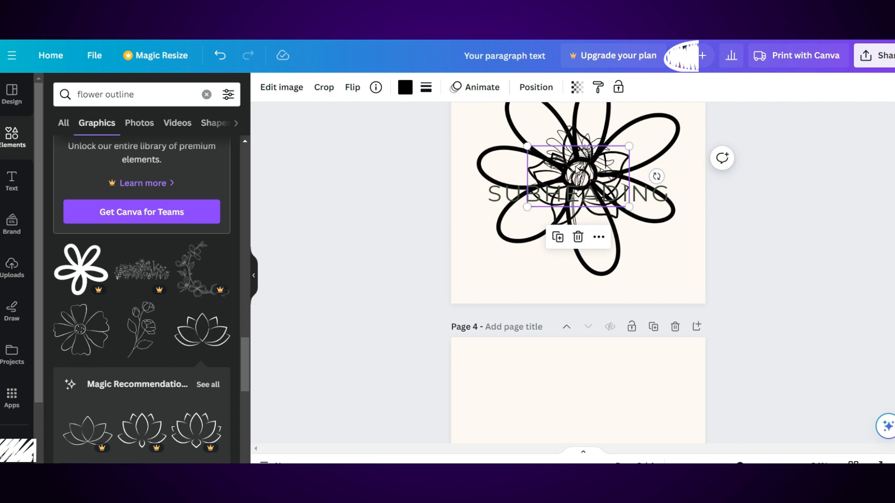
drag(568, 168, 521, 376)
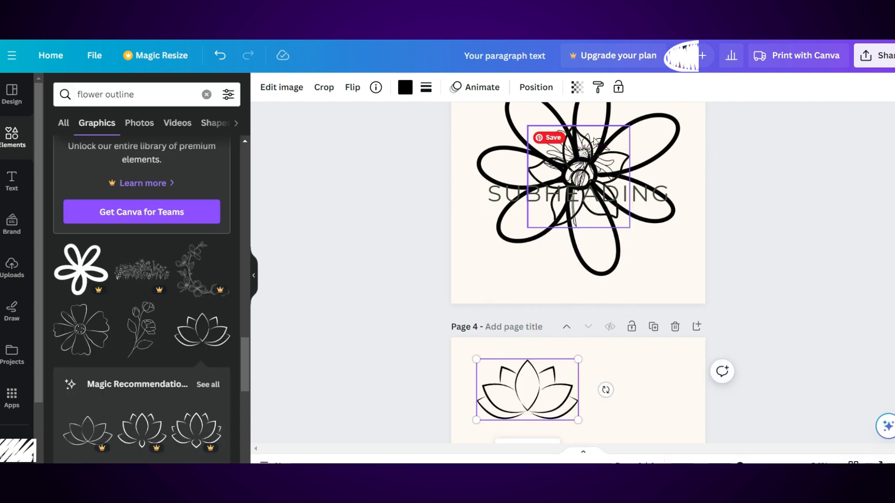
drag(586, 160, 637, 380)
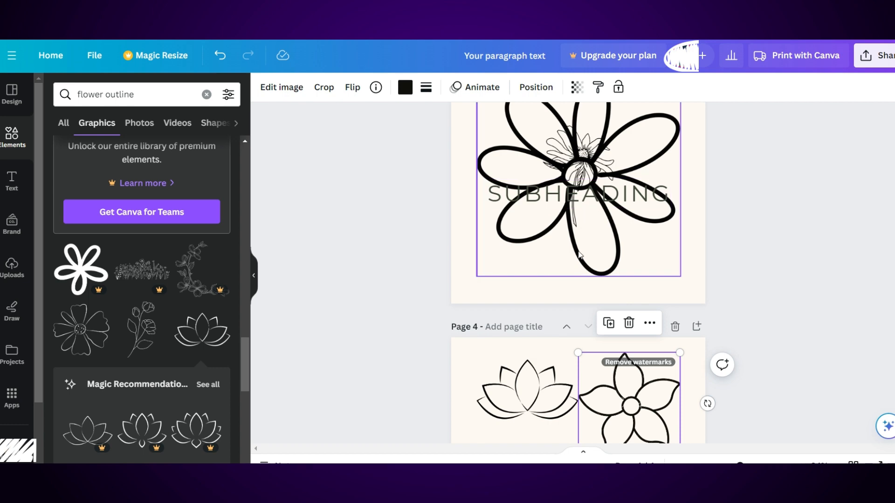
Delete the large thick-lined flower outline from page 3
click(581, 291)
scroll(578, 275, down, 4)
scroll(586, 195, up, 3)
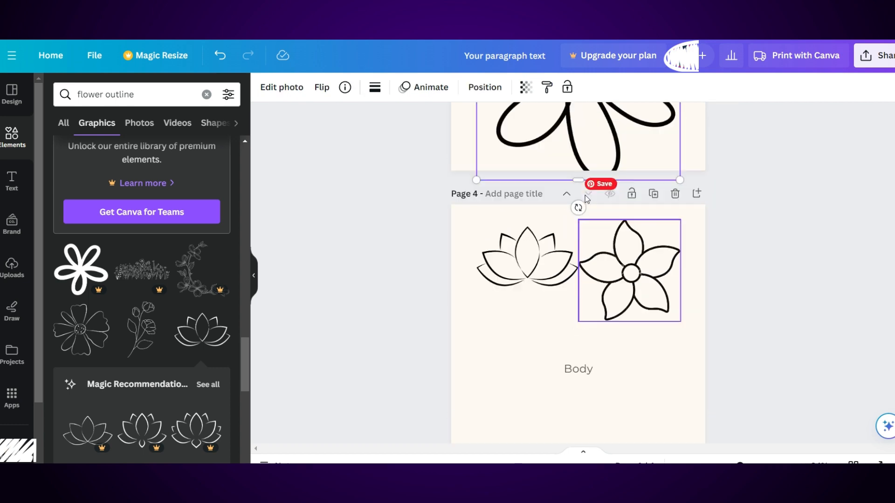
key(Delete)
scroll(564, 206, up, 4)
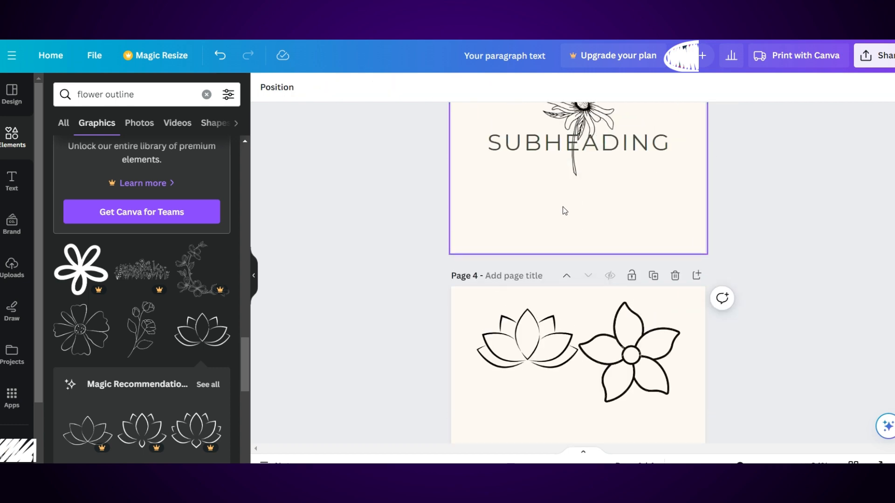
Add the hand-drawn flower with the dotted center to page 4 and place it below the lotus
scroll(512, 234, down, 3)
scroll(544, 305, down, 3)
click(524, 352)
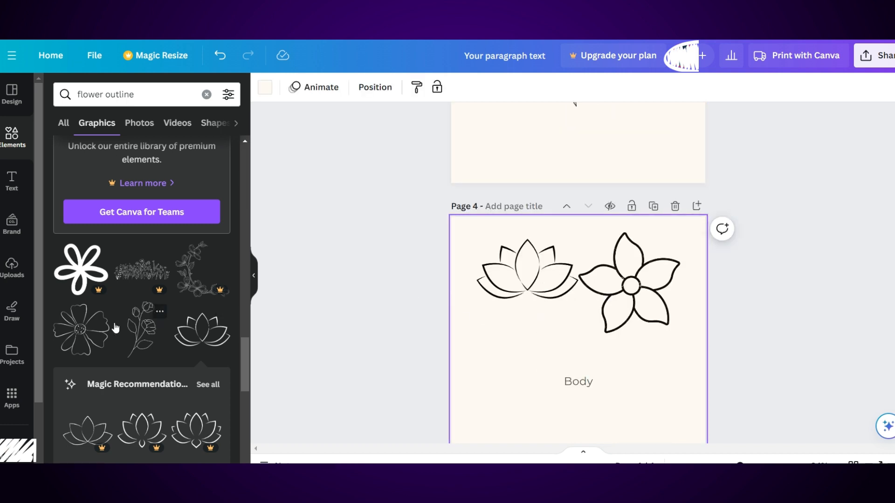
click(91, 332)
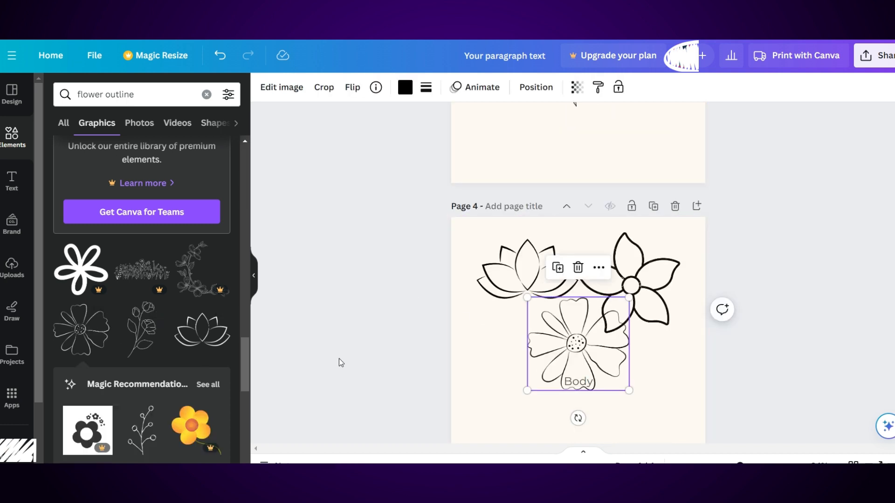
drag(573, 358, 511, 386)
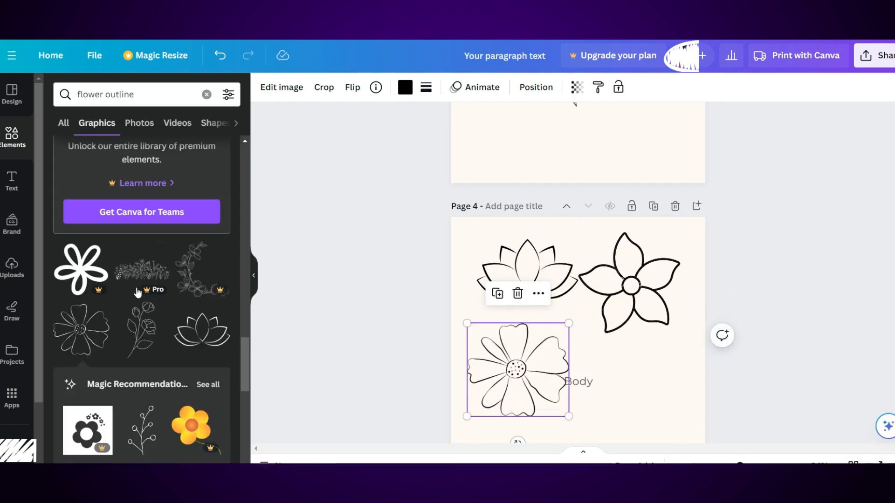
Add the white daisy with brown outlines to page 4 and place it in the page's lower right area
scroll(138, 285, down, 6)
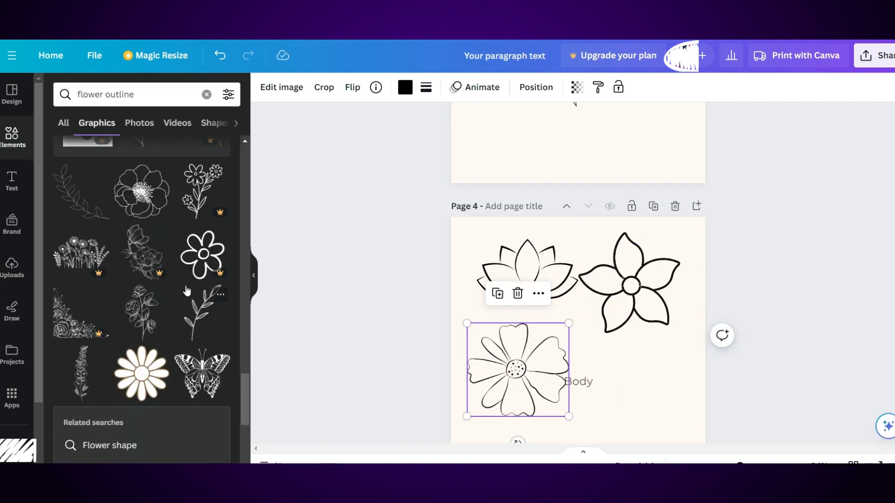
scroll(665, 366, down, 2)
click(663, 355)
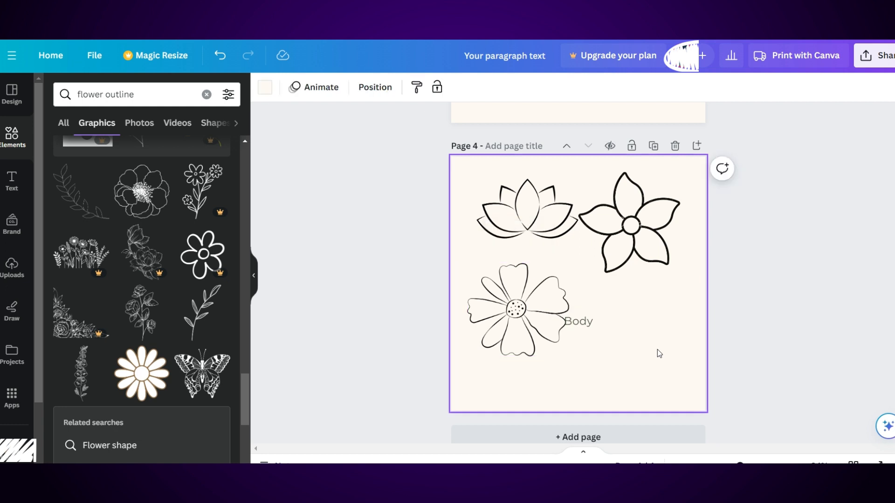
click(141, 373)
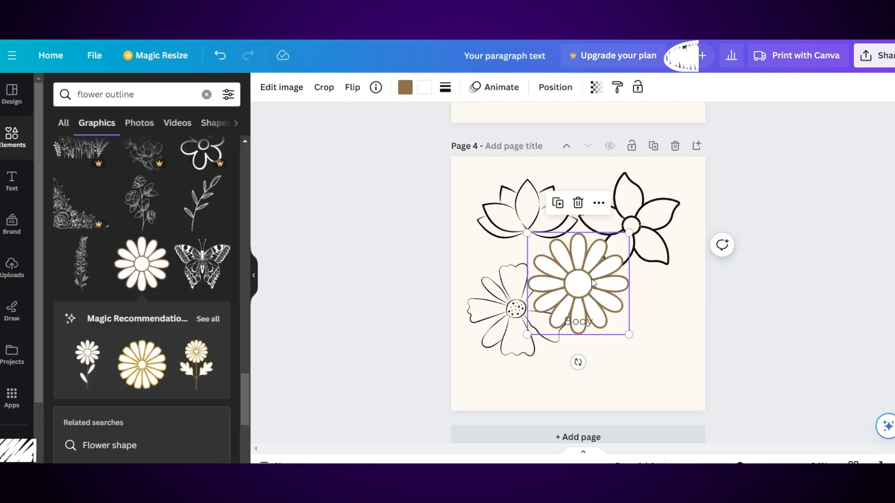
drag(612, 299, 679, 363)
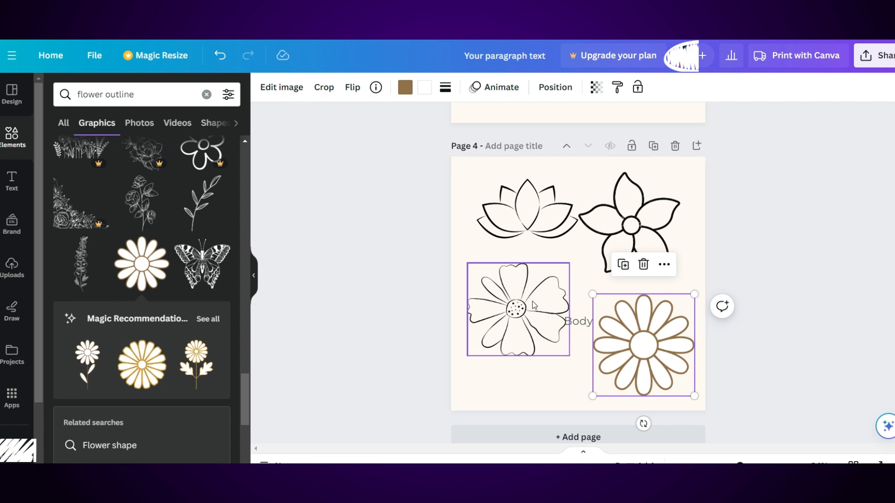
Look over the flowers across the pages and select the thick-lined flower outline on page 1
scroll(532, 301, up, 15)
scroll(533, 295, down, 2)
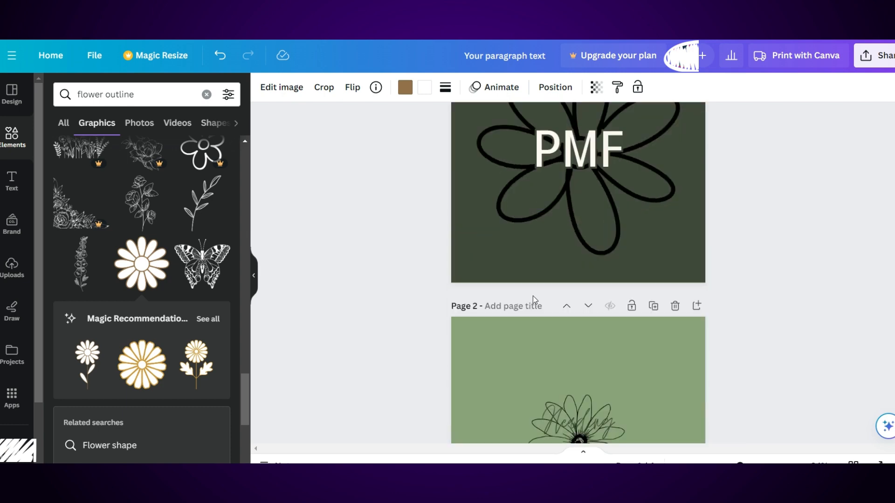
scroll(533, 295, down, 7)
scroll(556, 272, up, 8)
click(620, 205)
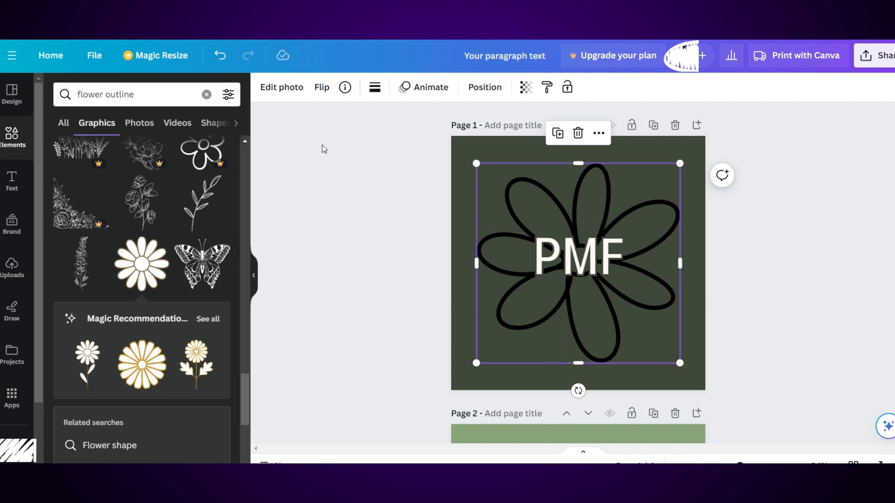
click(252, 274)
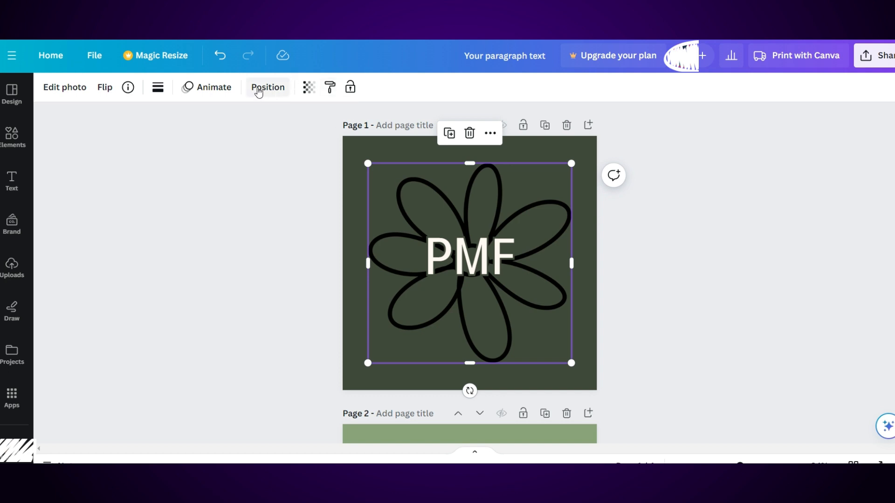
Review the arrange and layer order settings for the flower outline on page 1
click(275, 90)
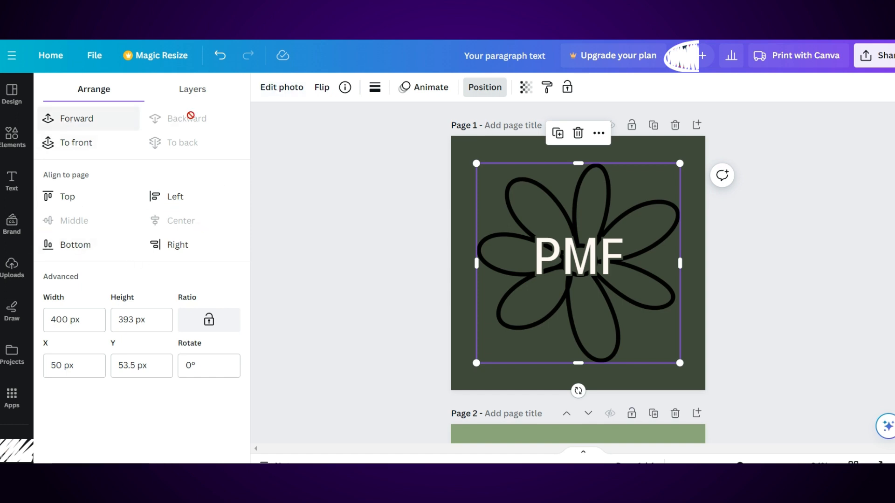
click(191, 90)
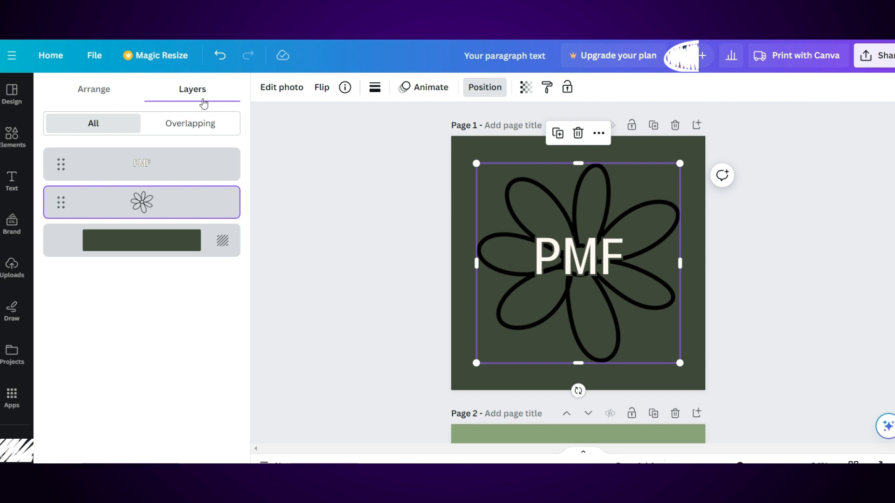
click(90, 97)
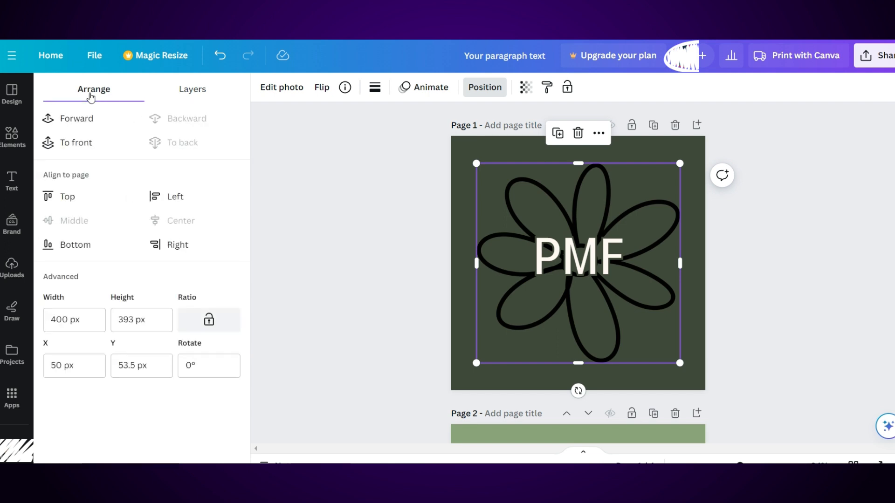
click(179, 96)
click(94, 93)
Review the photo and page animation options and the border style settings for the flower outline on page 1
click(434, 92)
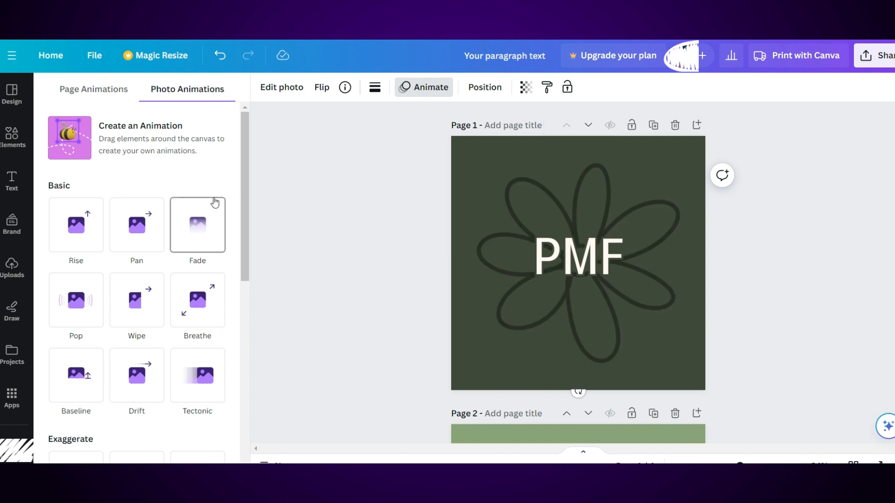
scroll(214, 202, down, 1)
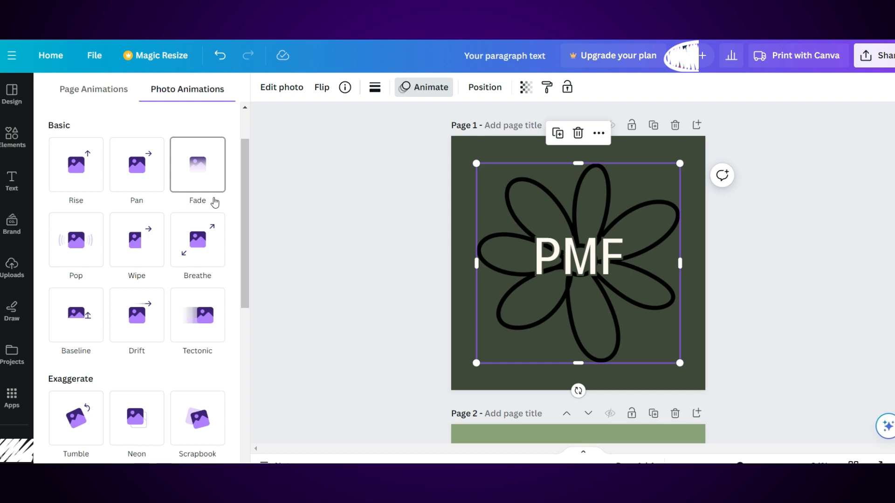
click(96, 91)
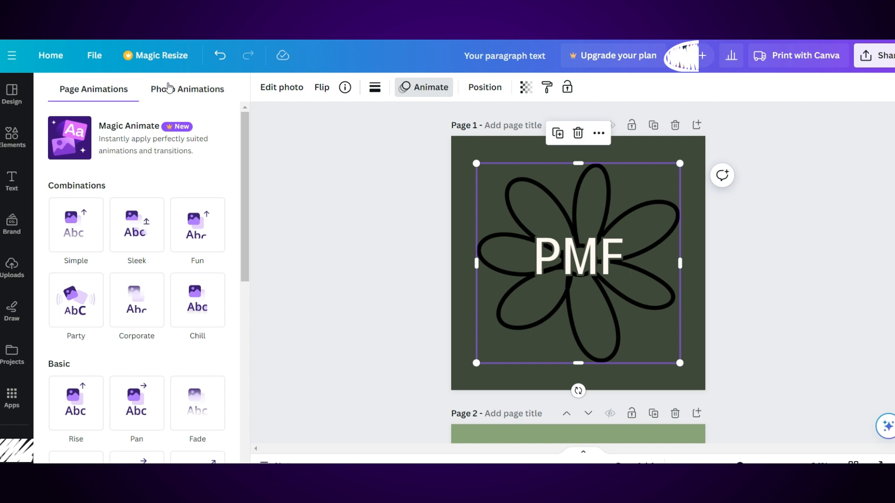
click(375, 88)
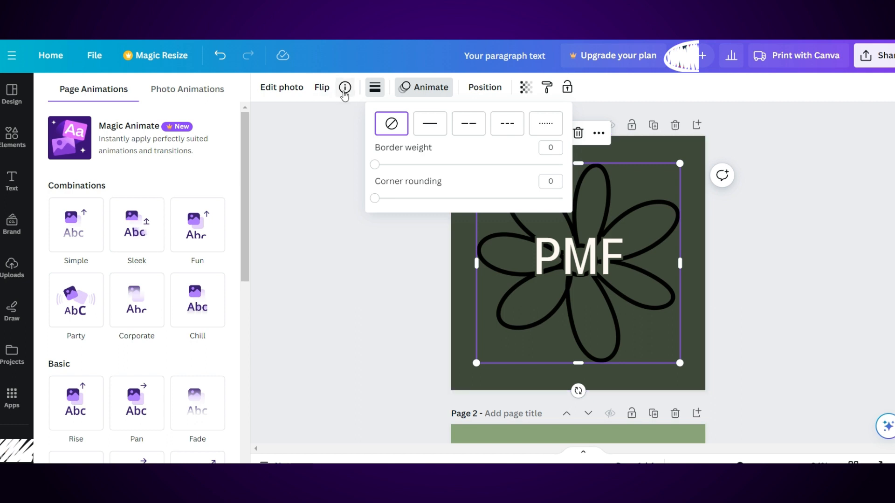
Look through the photo editing effects and filters available for the flower outline on page 1
click(297, 93)
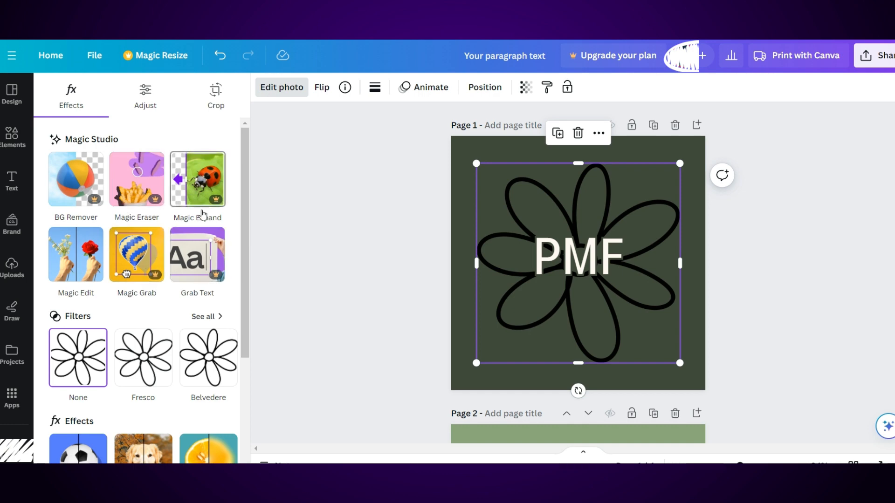
scroll(200, 214, down, 2)
scroll(202, 215, down, 3)
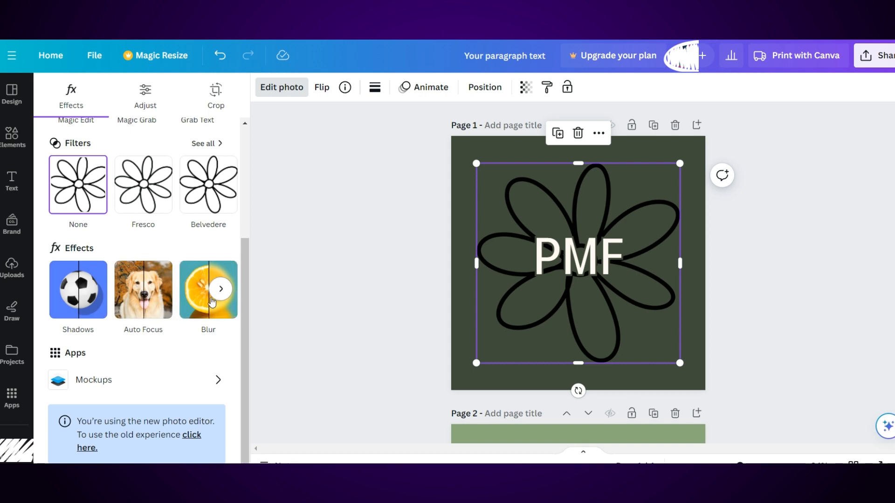
scroll(175, 308, up, 2)
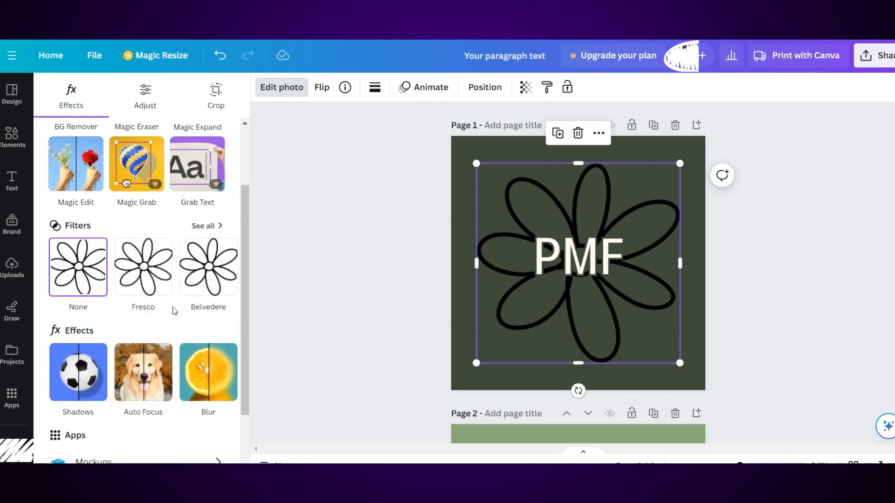
scroll(174, 311, up, 2)
Review the photo adjustment and crop settings for the page 1 flower outline and leave the photo editor
click(146, 96)
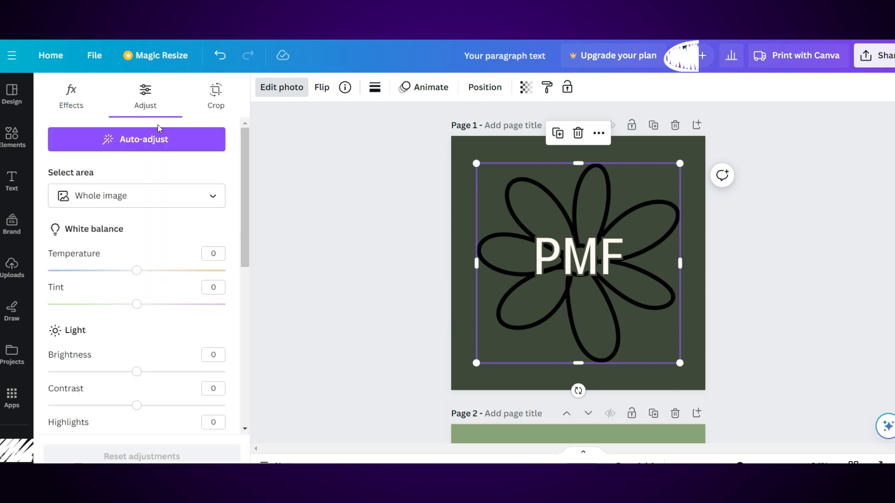
scroll(126, 310, down, 2)
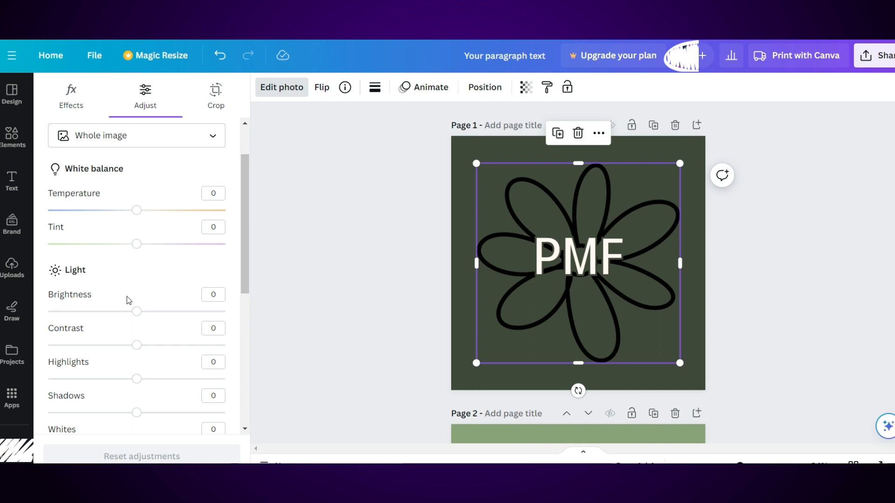
scroll(126, 297, up, 2)
click(213, 104)
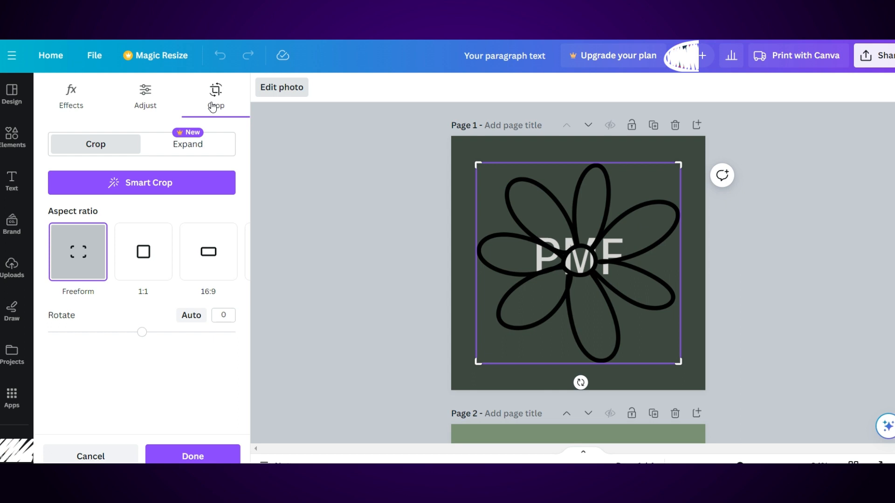
click(176, 456)
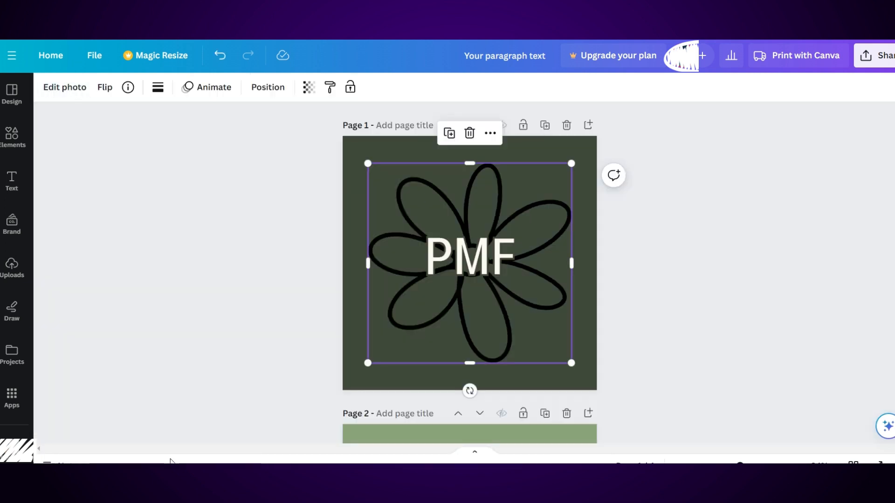
Review the additional actions available for the flower outline on page 1 and reselect the flower
click(490, 134)
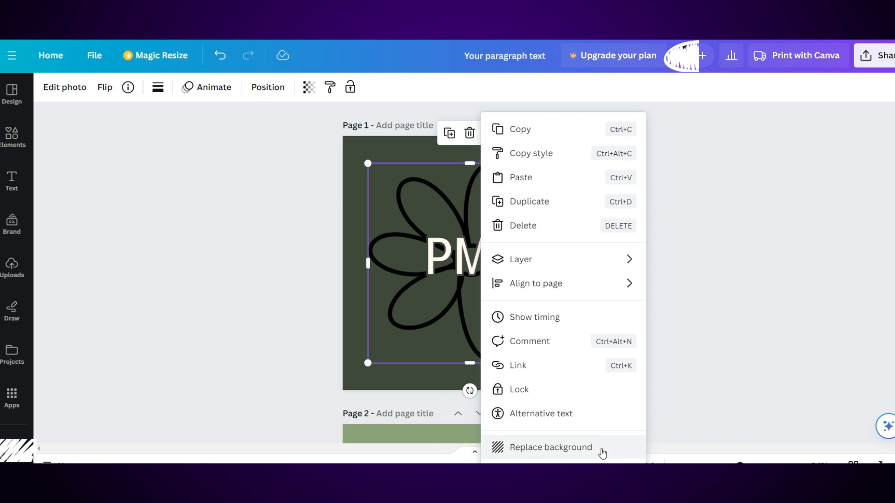
click(352, 179)
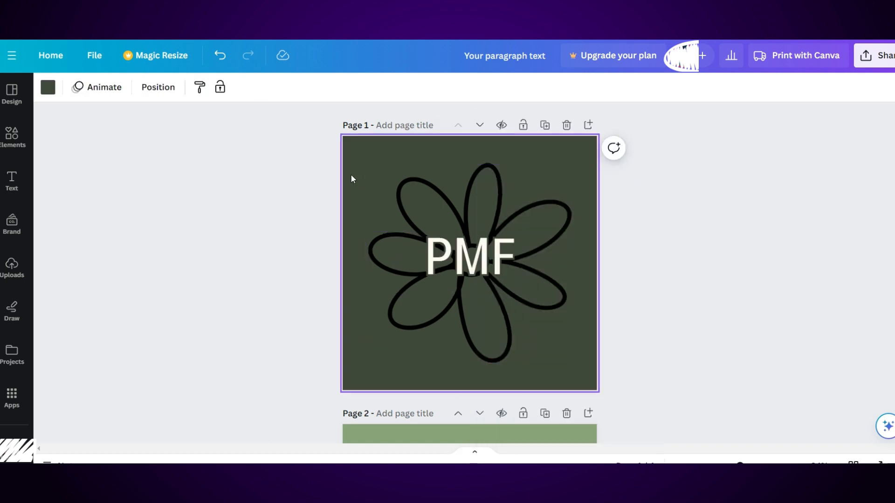
click(485, 194)
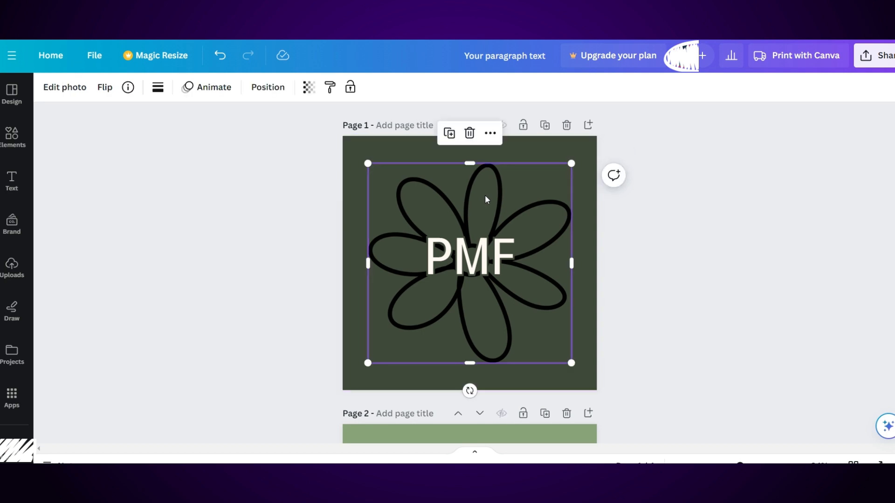
Copy the style of the PMF text on page 1 onto the subheading on page 2
scroll(438, 182, down, 2)
click(449, 183)
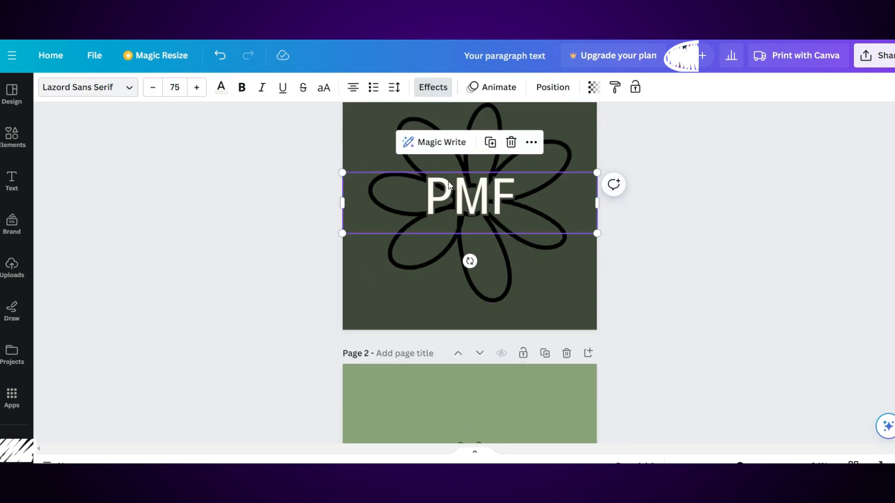
click(615, 88)
scroll(522, 280, down, 5)
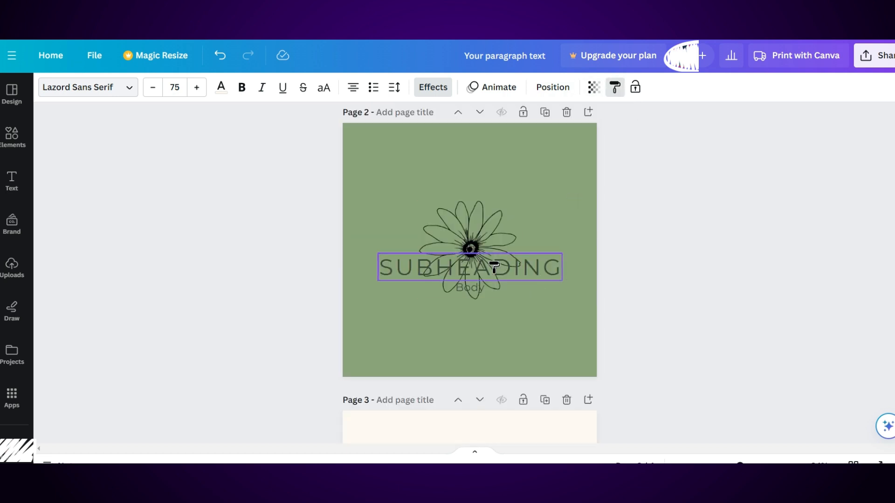
click(494, 268)
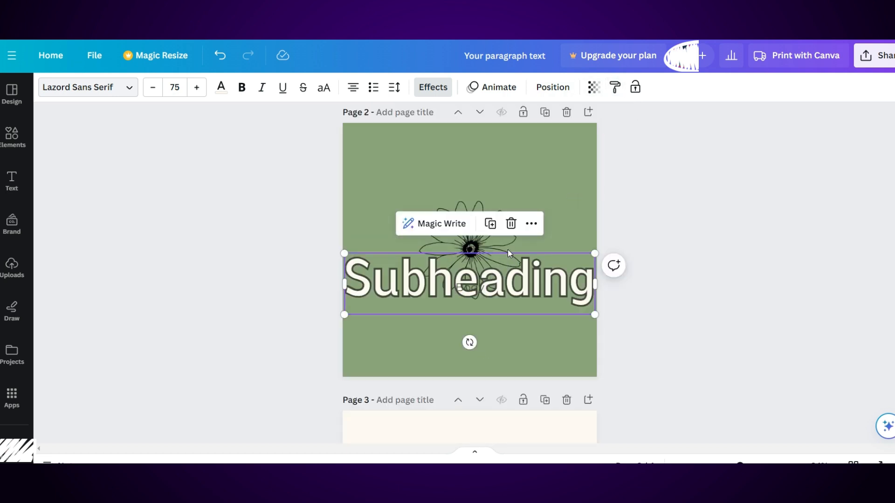
Delete the Body text on page 2 and arrange the flower directly above the subheading
drag(545, 286, 548, 192)
click(471, 288)
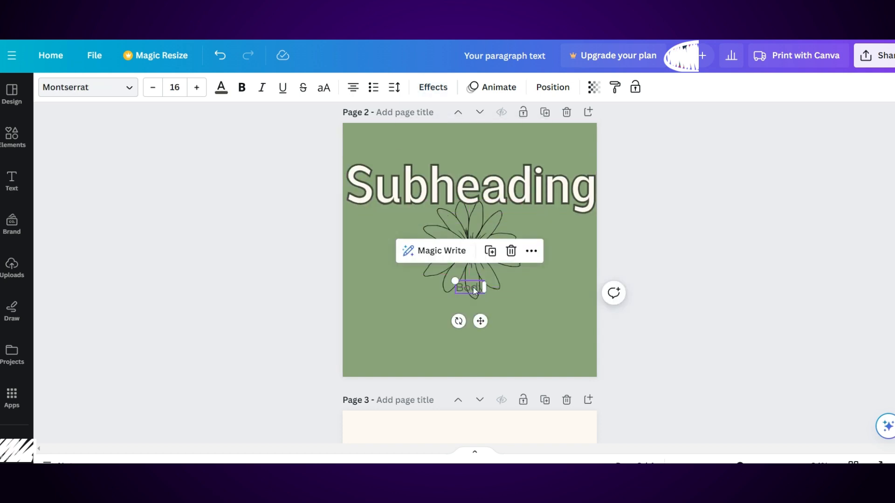
key(Delete)
drag(499, 196, 501, 279)
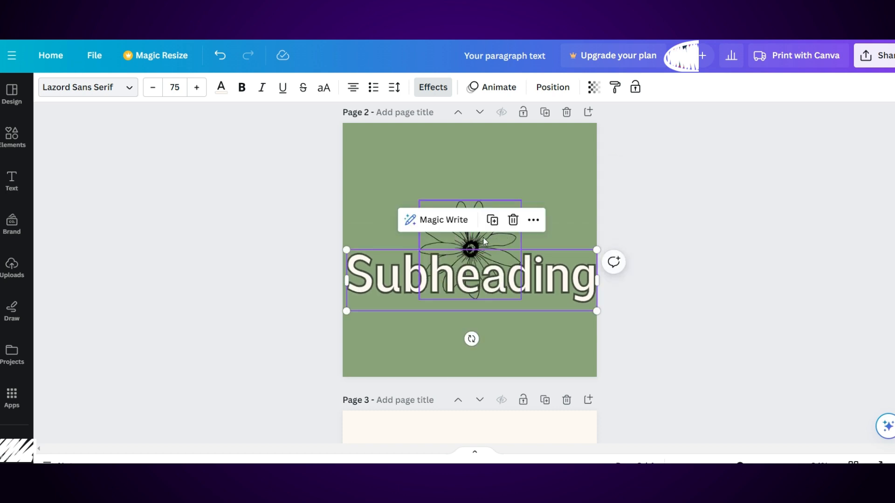
drag(472, 241, 472, 196)
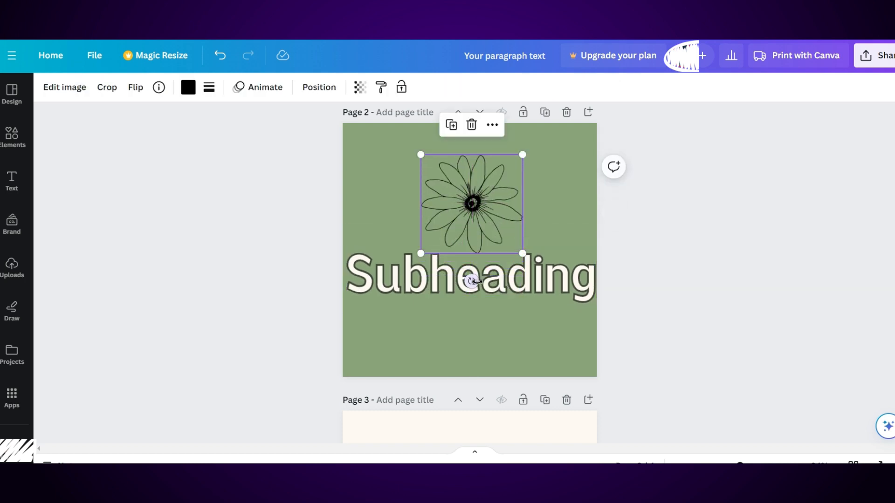
Replace the subheading text on page 2 with PMF and shift the flower to the text's upper right
click(509, 286)
click(509, 282)
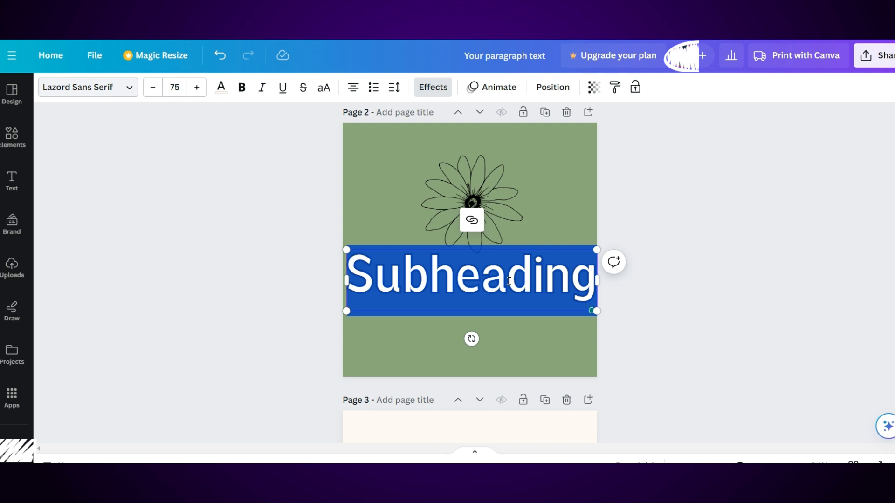
text(Pm)
key(BackSpace)
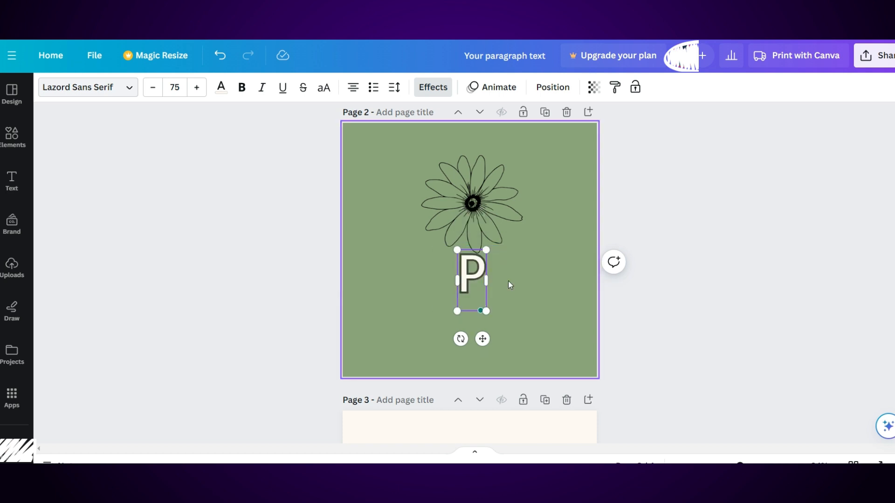
text(MF)
drag(496, 186, 536, 194)
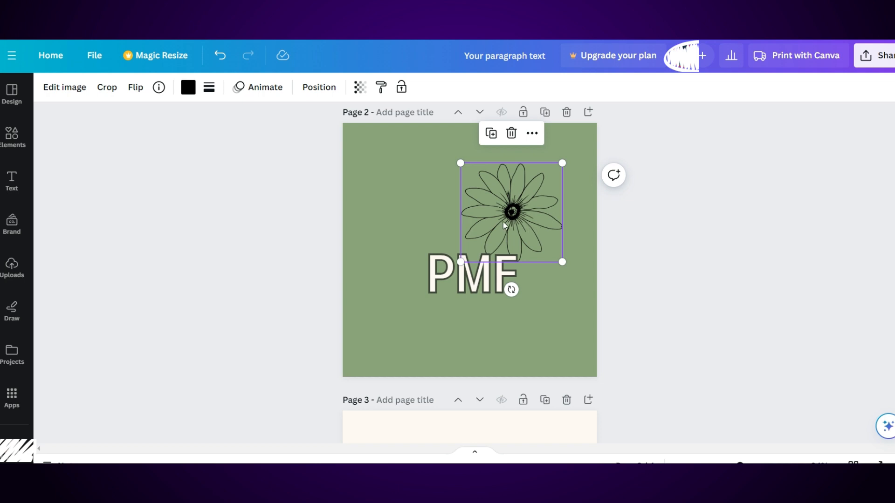
Compare the PMF text and its outline on page 1 with the PMF text on page 2
scroll(546, 265, up, 3)
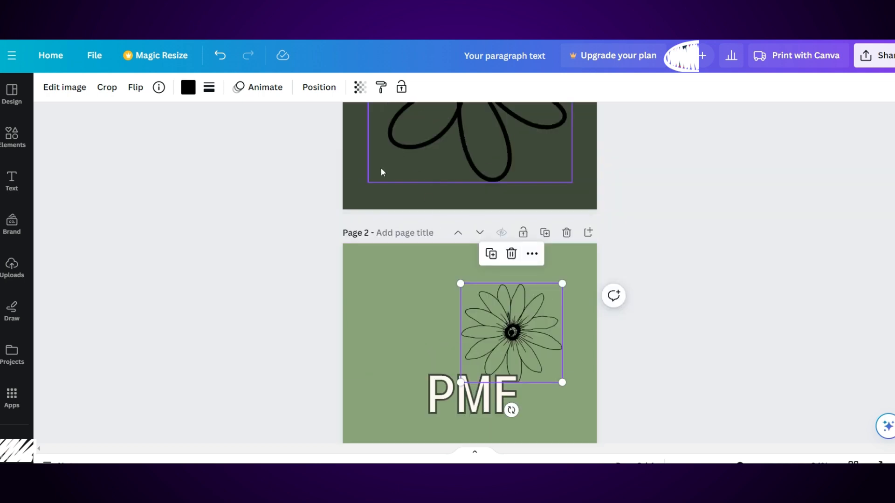
scroll(397, 182, up, 4)
click(466, 257)
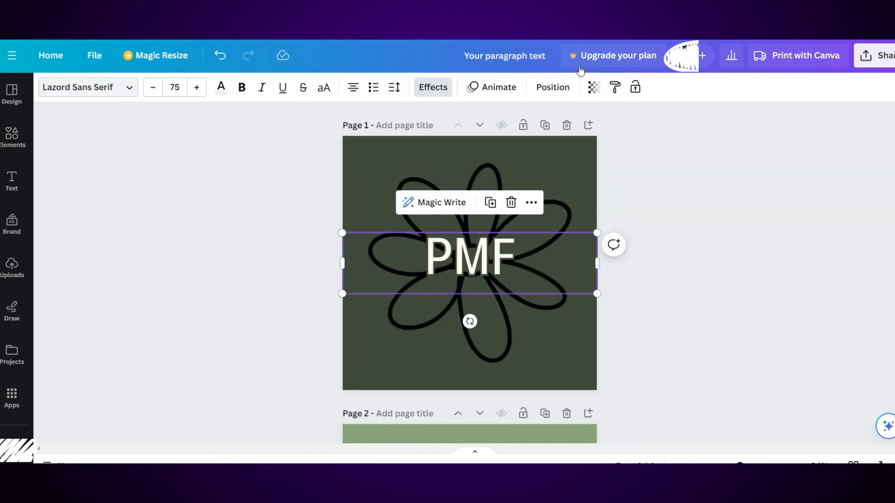
scroll(558, 240, down, 7)
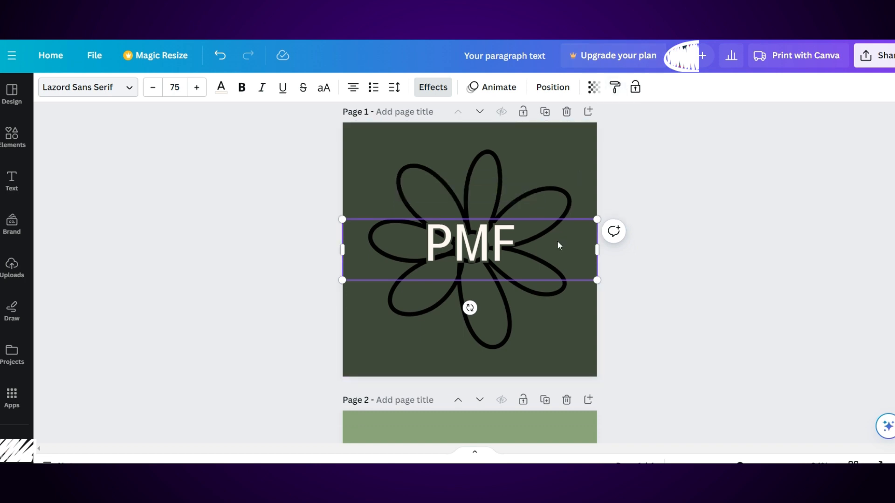
click(454, 263)
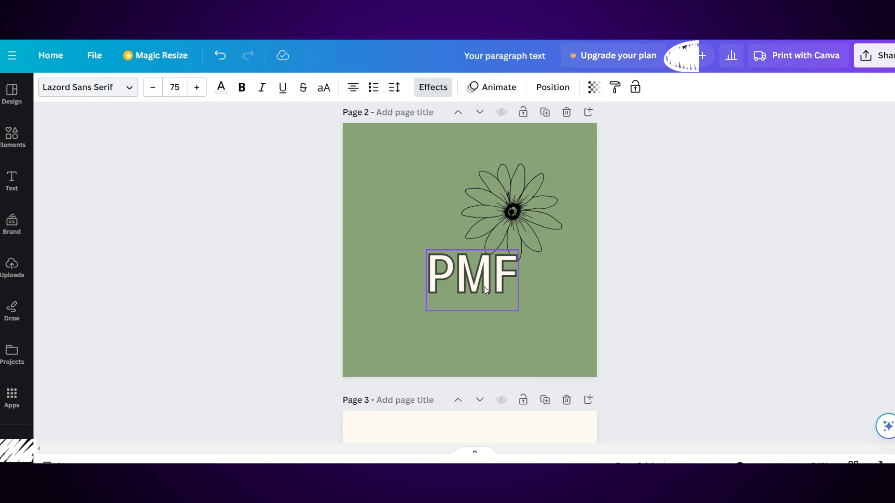
scroll(489, 280, up, 4)
click(454, 168)
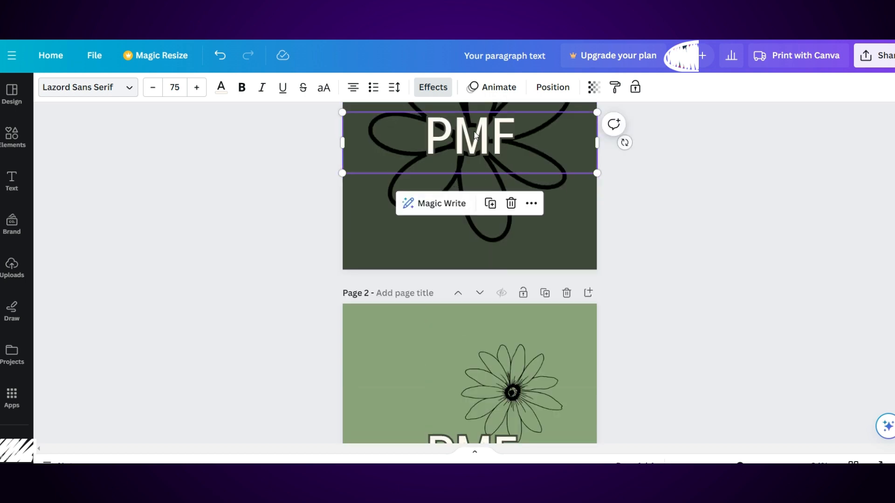
scroll(491, 210, down, 3)
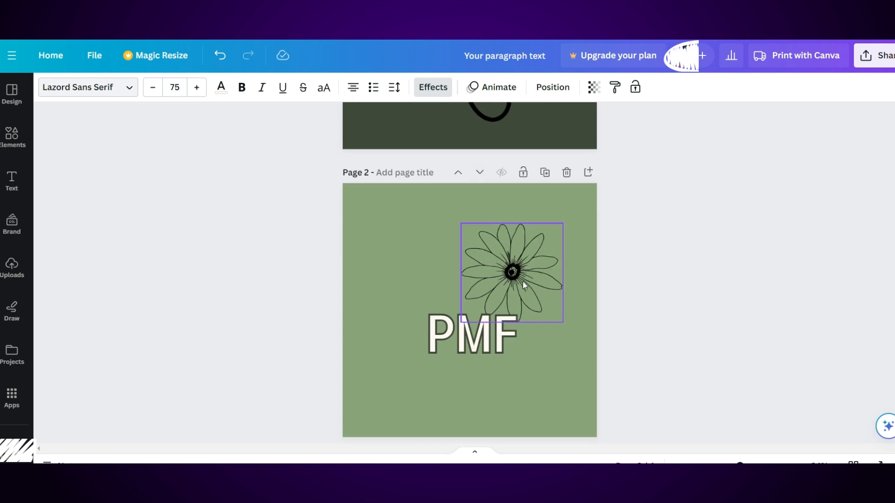
scroll(522, 281, down, 2)
Recolor the flower on page 2 to the cream document color #fff9f3
click(518, 161)
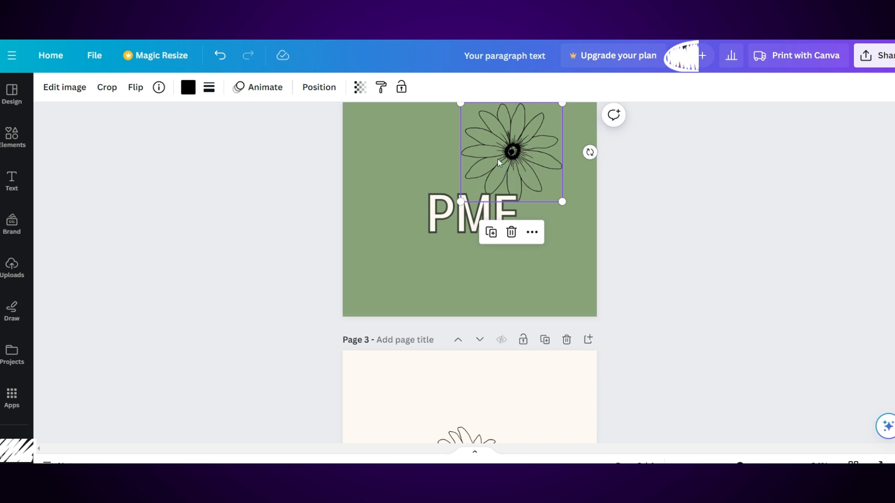
click(187, 93)
click(58, 196)
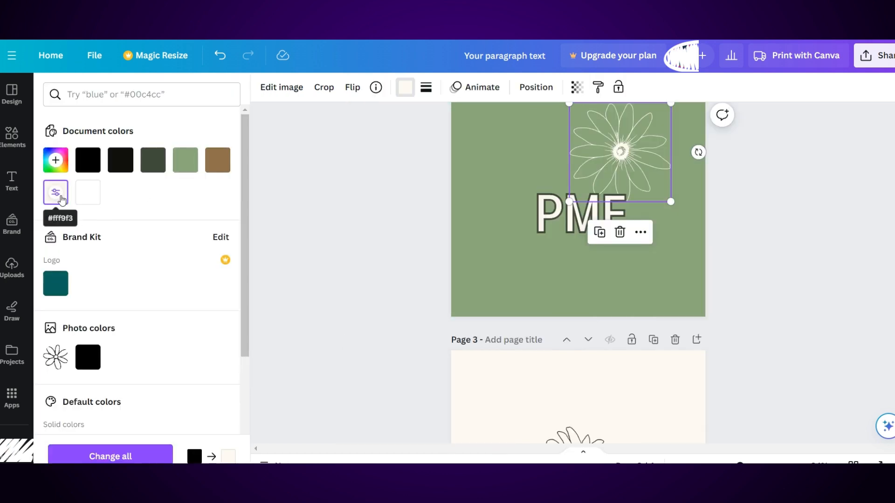
Change the outline effect color of the PMF text on page 2 to the light green document color
click(560, 217)
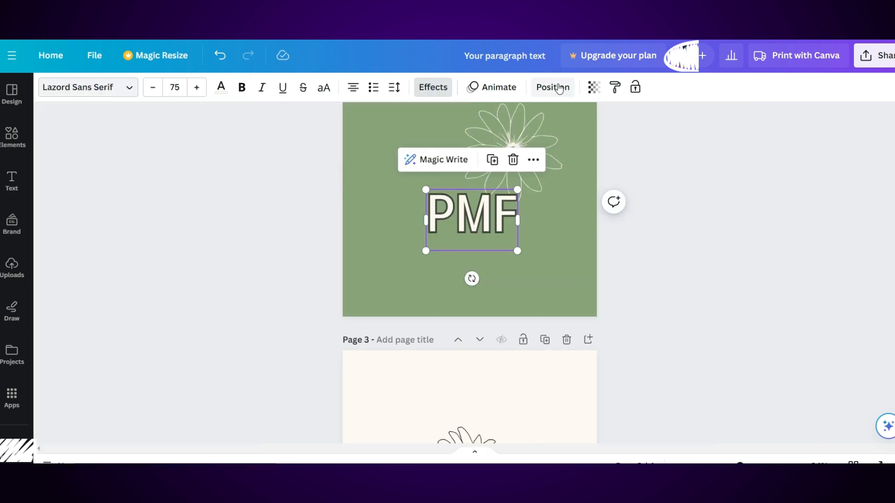
click(431, 87)
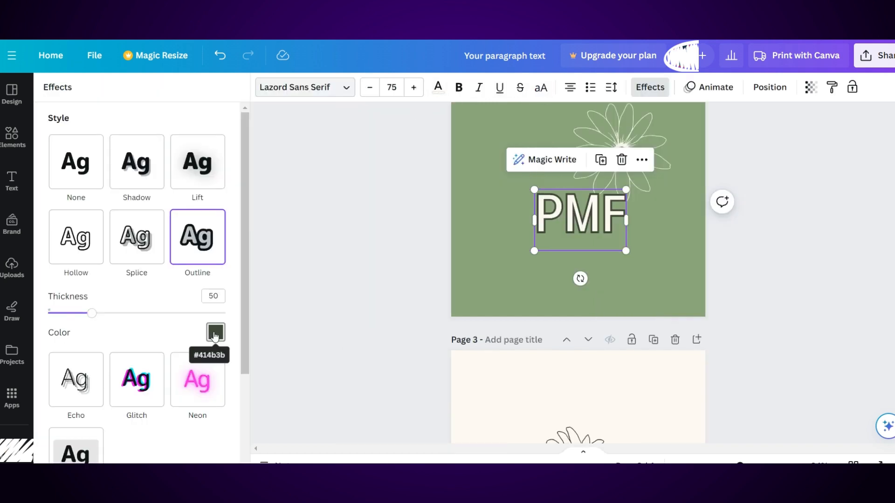
click(215, 335)
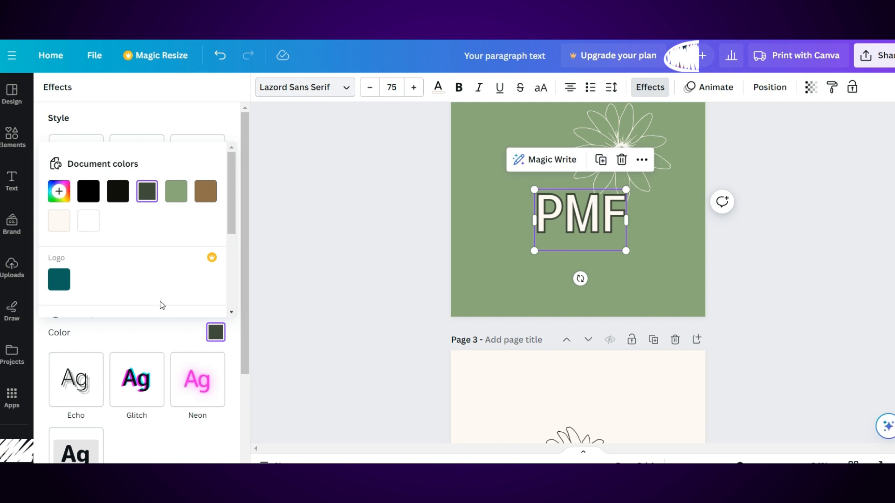
click(176, 191)
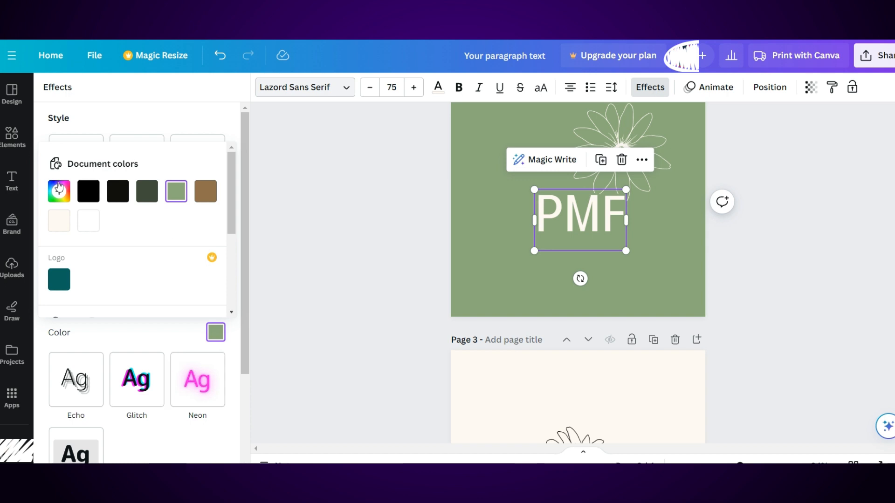
Move the flower above the PMF text in page 2's layer order and shift it slightly down and to the right
click(645, 97)
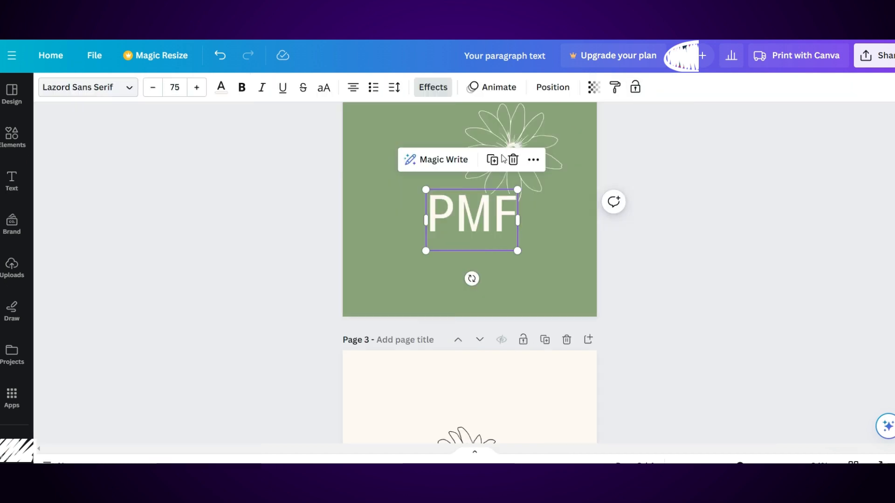
click(547, 266)
click(536, 186)
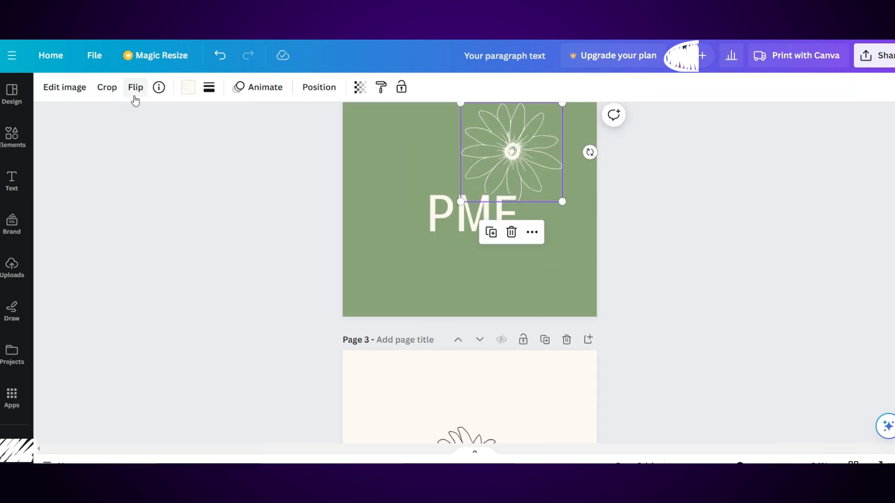
click(322, 91)
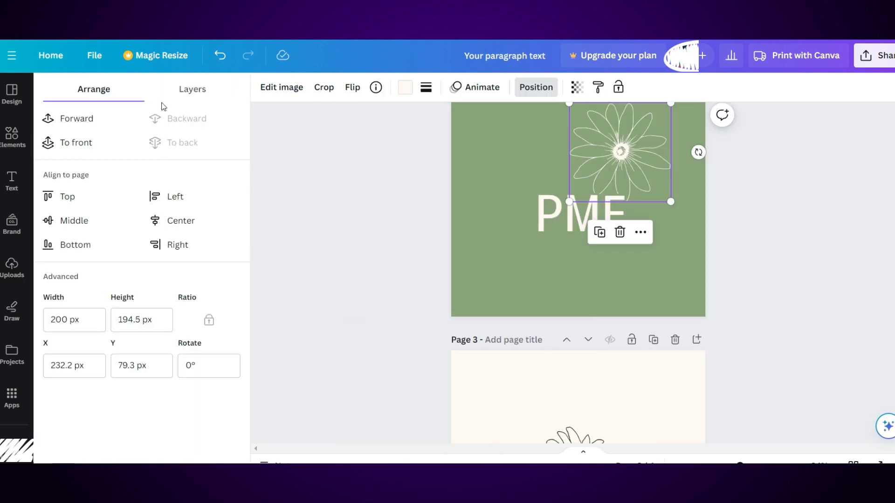
click(180, 98)
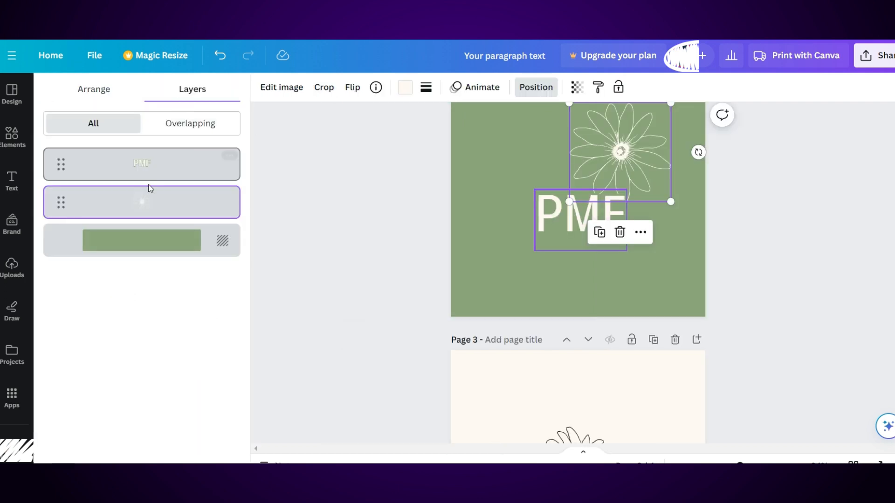
drag(56, 195, 55, 173)
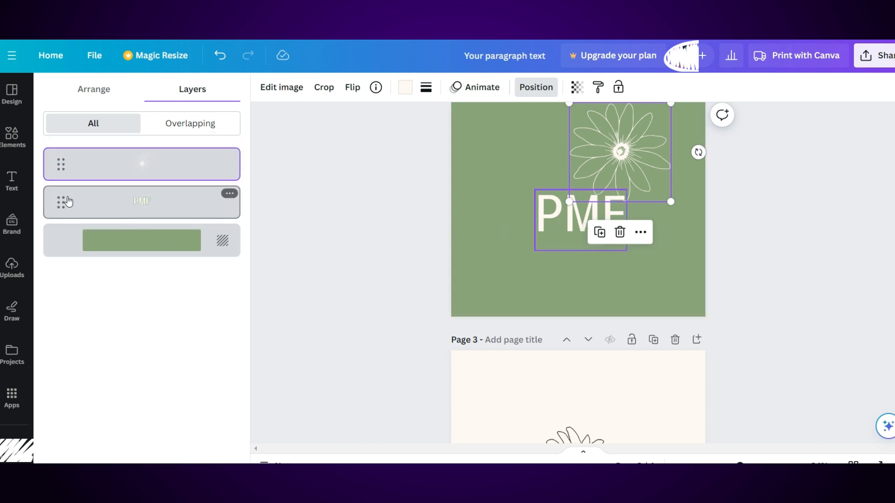
click(653, 223)
click(642, 154)
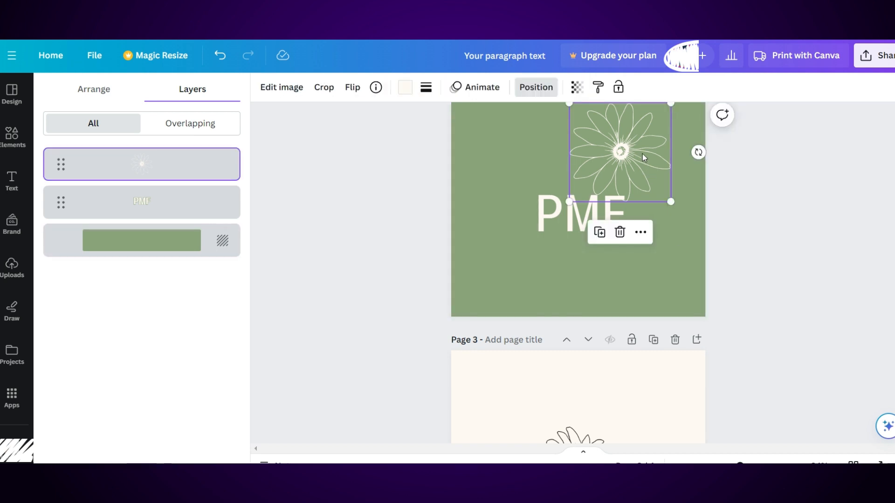
drag(642, 154, 661, 162)
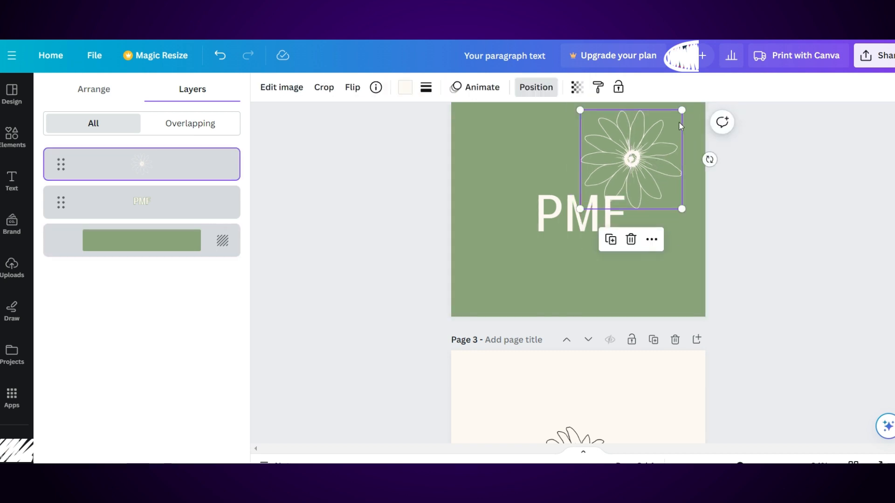
right_click(631, 137)
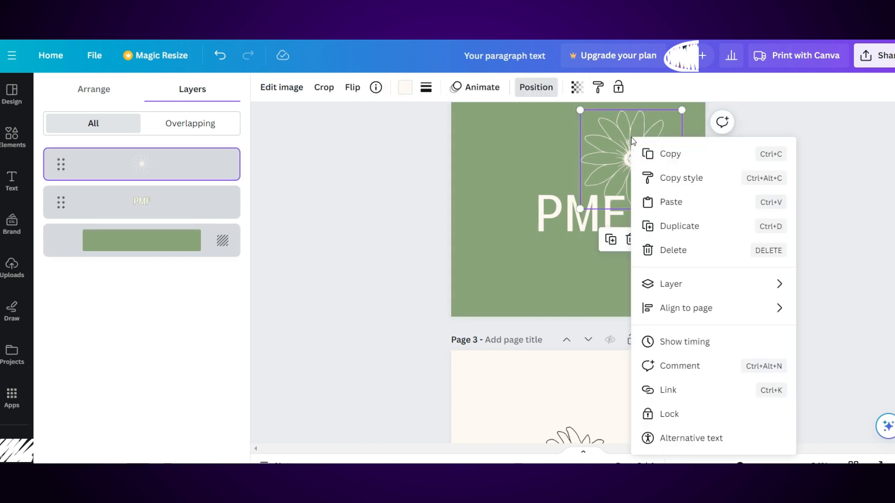
mouse_move(707, 282)
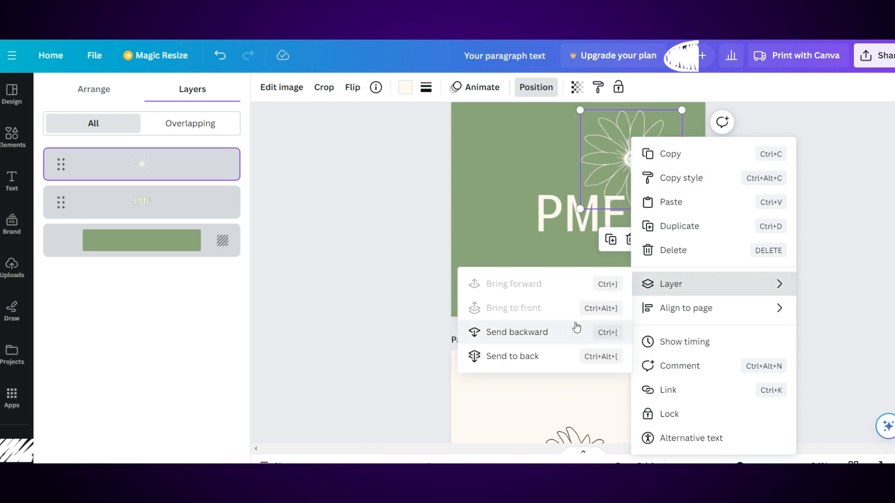
click(524, 216)
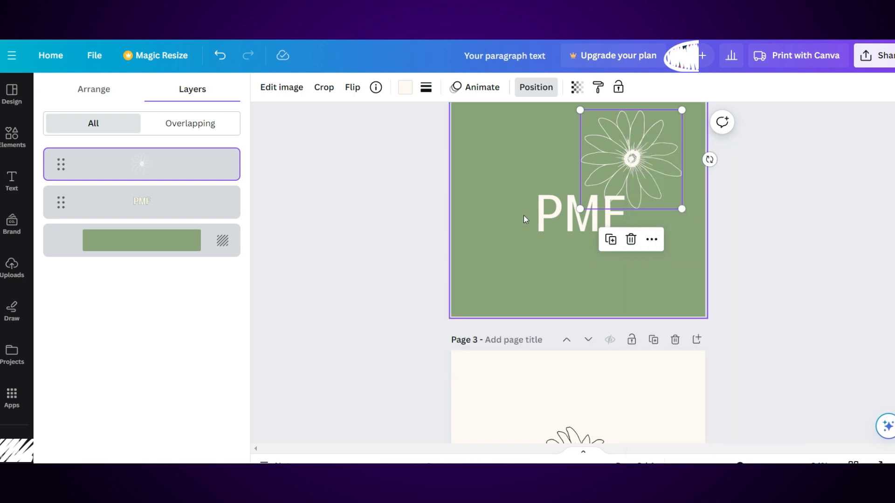
Rotate the flower on page 2 about 24° clockwise and reposition it at the upper right of the PMF text
drag(634, 160, 651, 171)
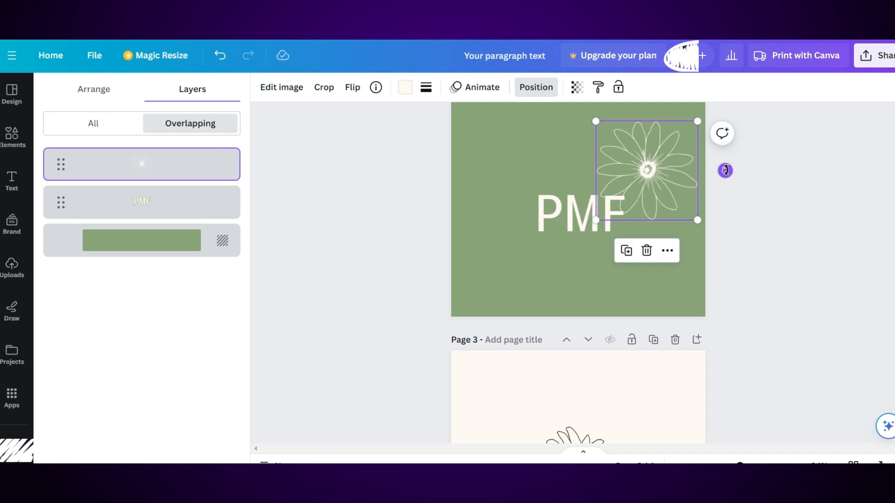
drag(726, 170, 721, 204)
drag(659, 157, 638, 167)
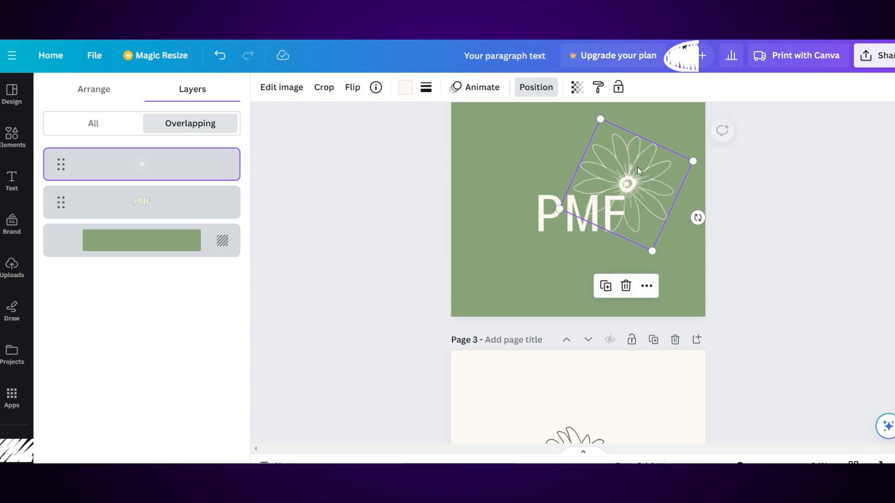
click(504, 169)
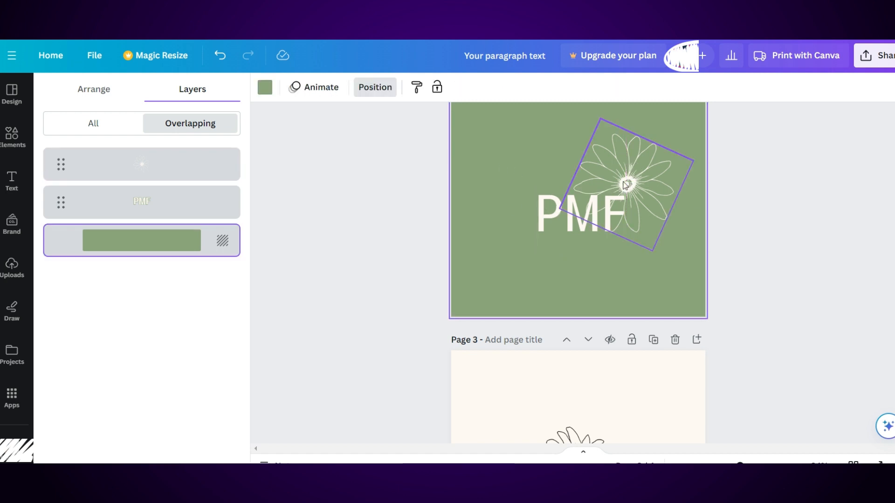
click(654, 215)
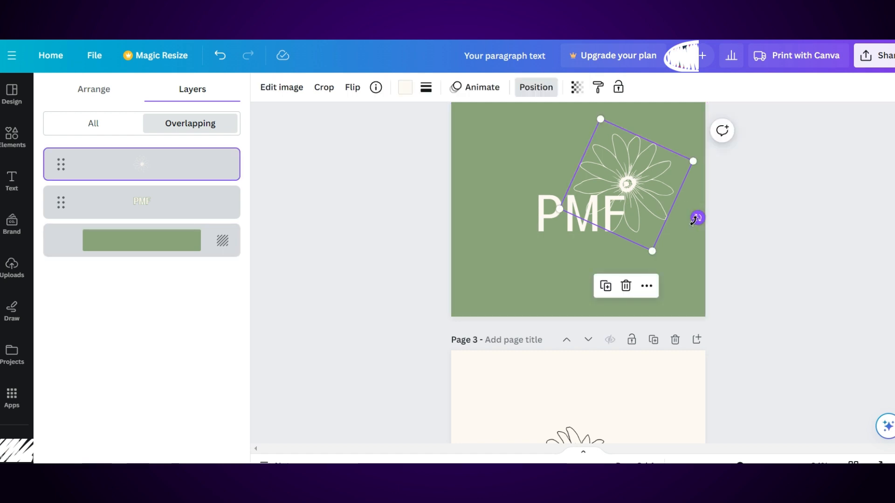
drag(698, 216, 698, 218)
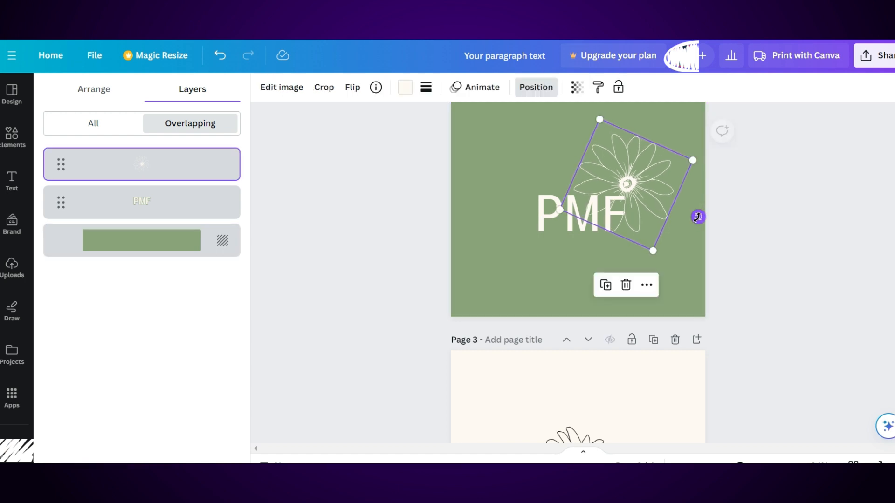
drag(645, 189, 657, 159)
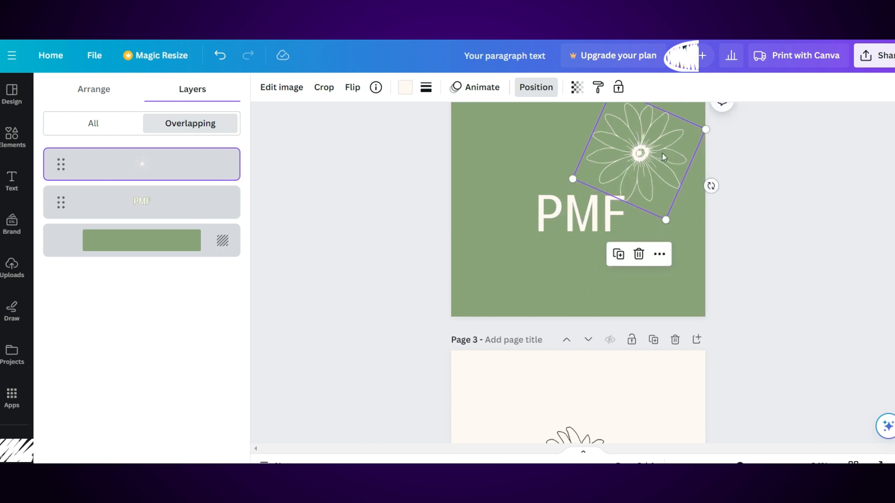
Shrink the flower to about 91 px wide over the letter P and place it behind the PMF text
drag(704, 129, 544, 207)
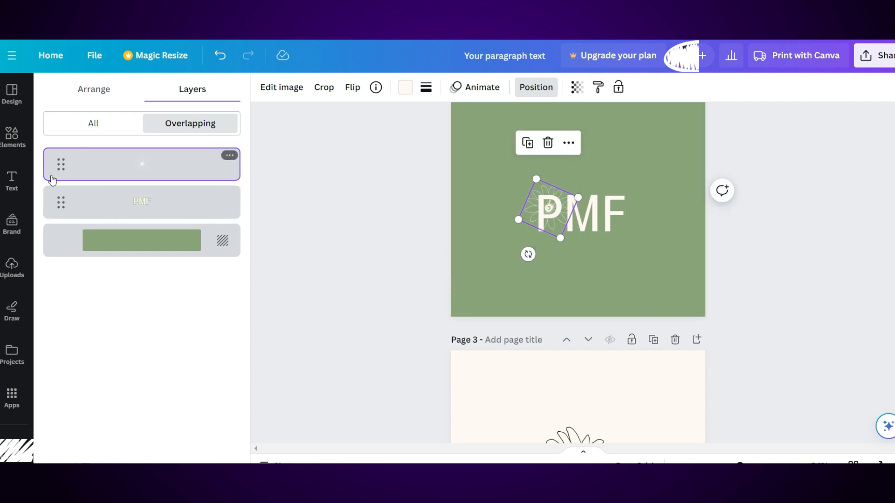
drag(52, 180, 54, 267)
click(506, 186)
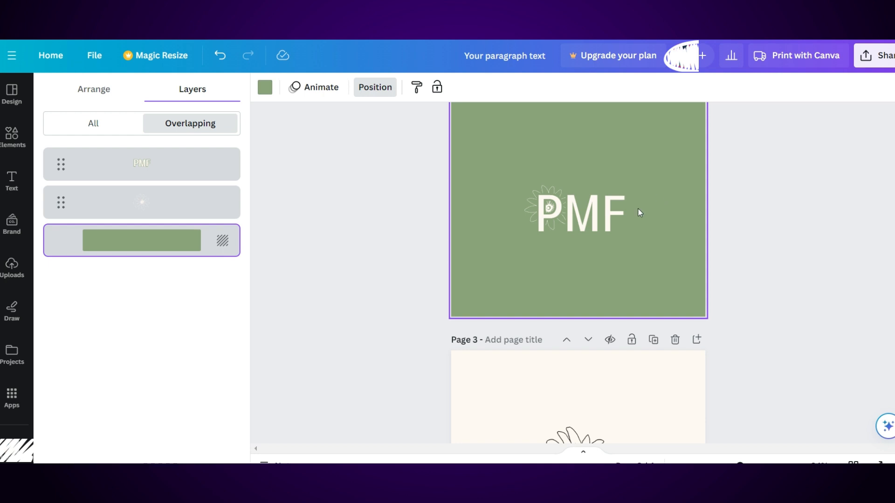
Move the PMF text up to the center of page 2 and realign the flower over the letter P
click(607, 204)
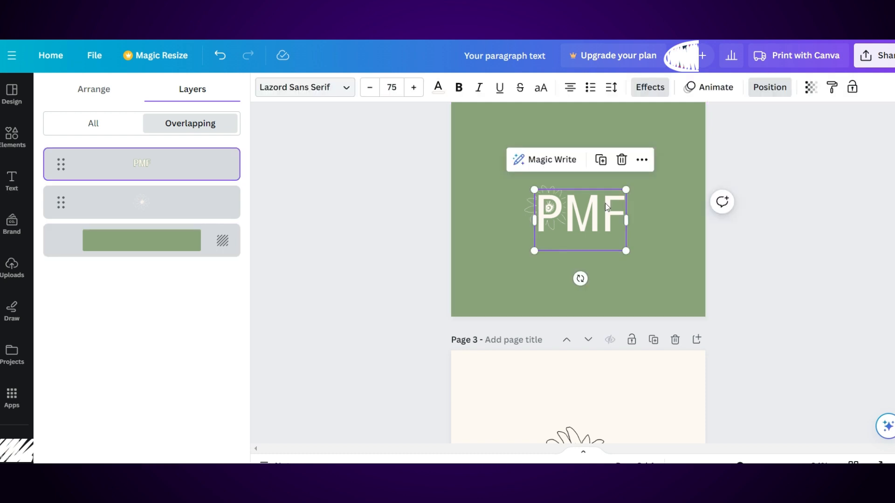
scroll(647, 203, up, 4)
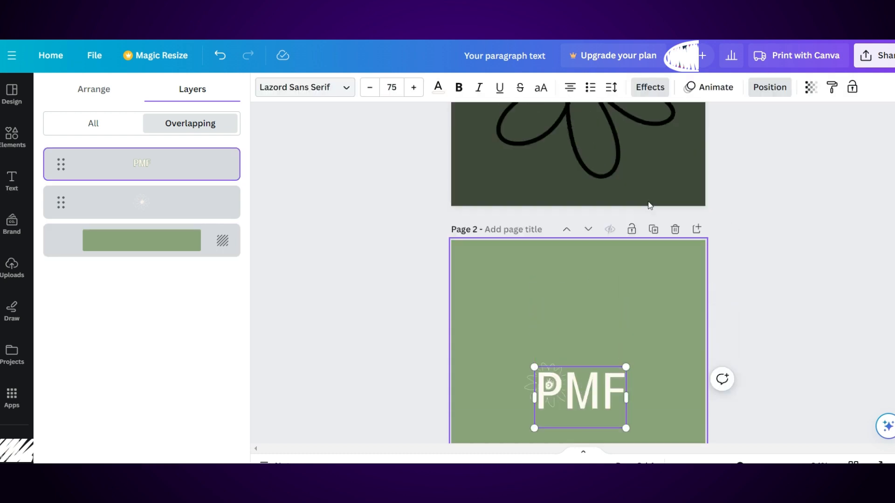
drag(597, 399, 594, 369)
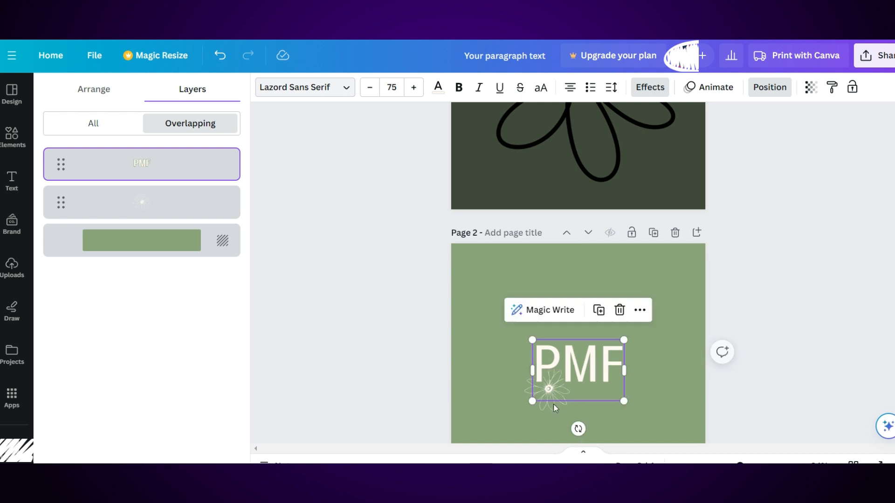
click(516, 394)
click(524, 396)
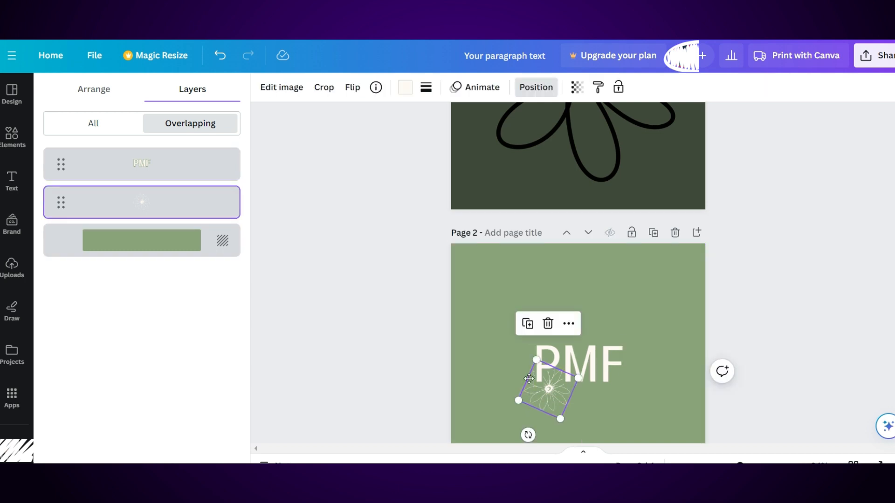
drag(524, 394, 546, 357)
click(623, 324)
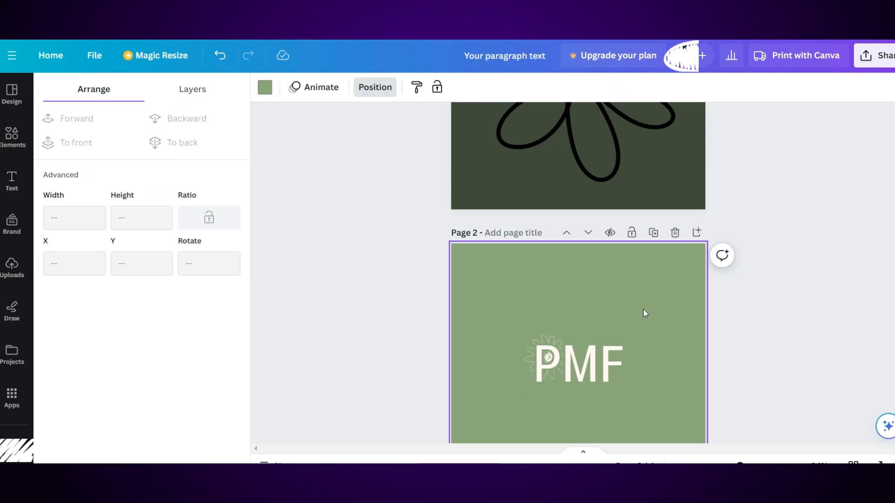
Set the transparency of the flower behind the PMF text on page 2 to 57
click(598, 387)
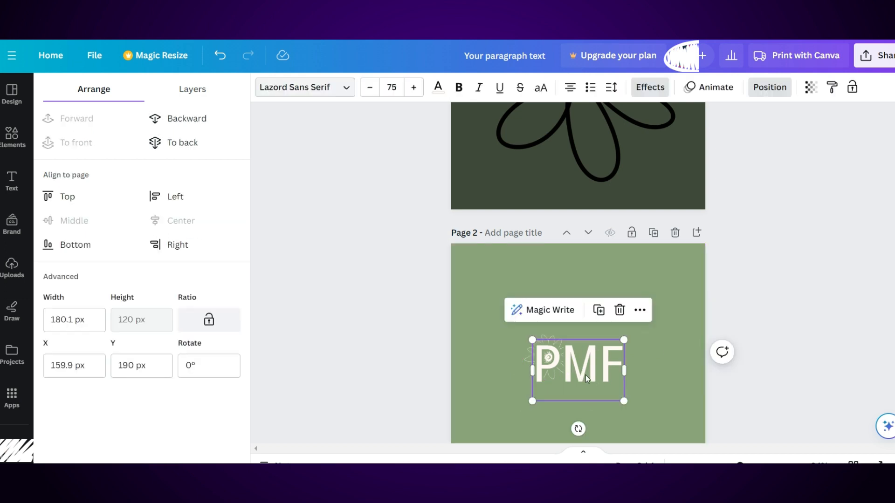
click(502, 363)
click(528, 360)
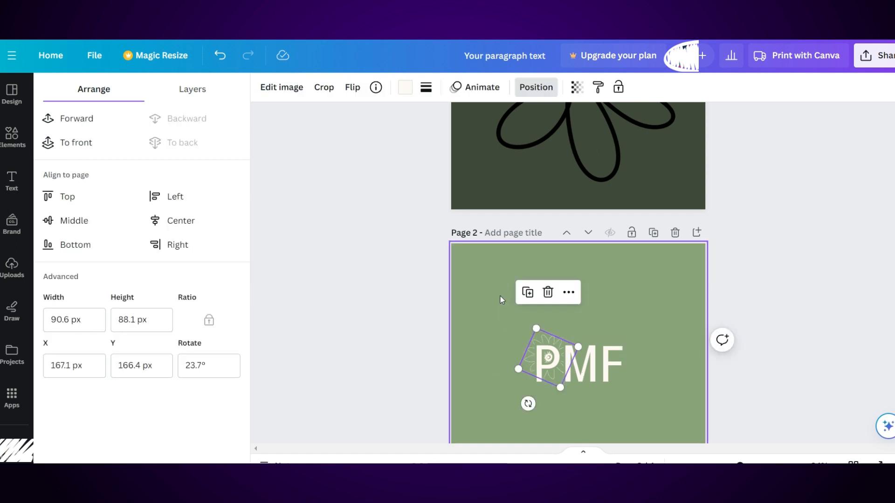
click(580, 89)
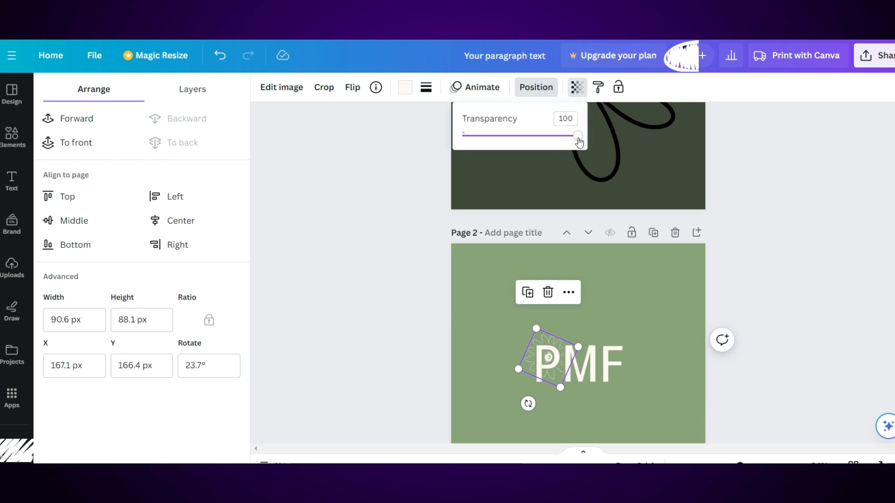
drag(577, 138, 529, 150)
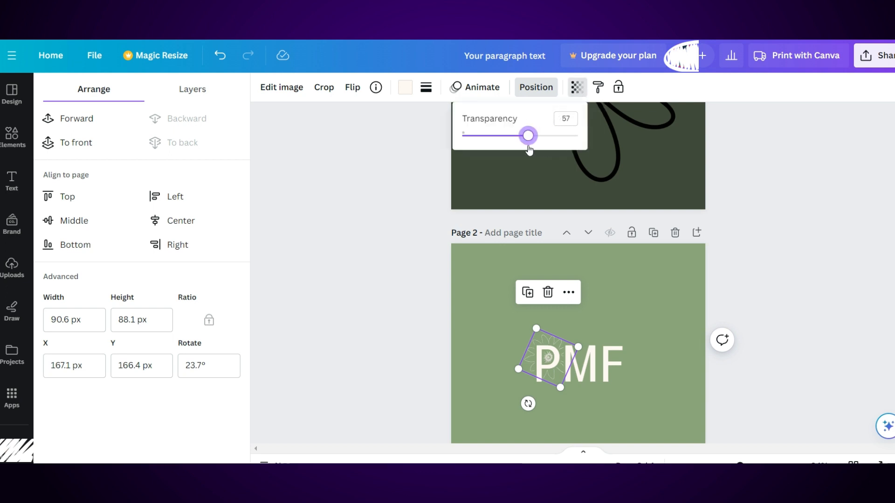
click(668, 301)
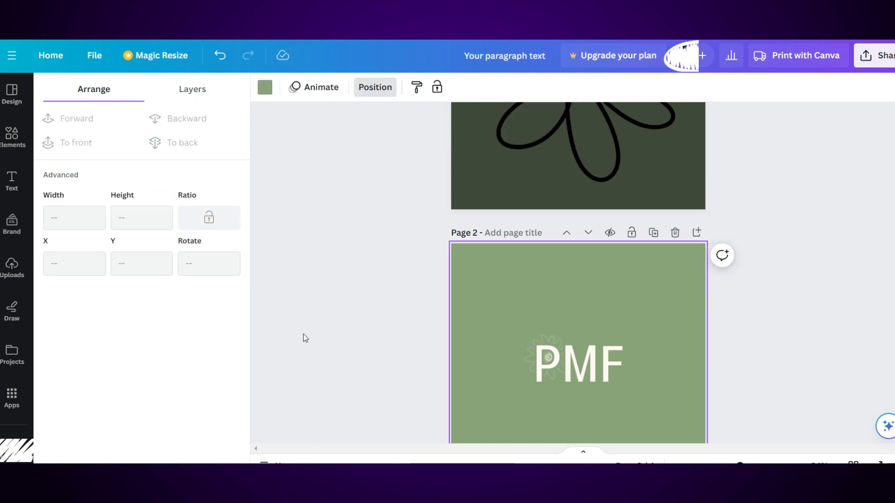
click(373, 88)
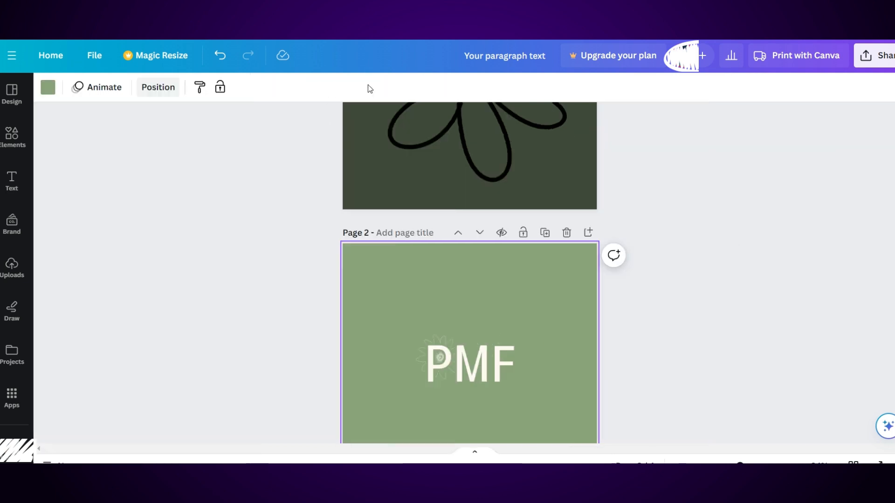
Lock the flower graphic behind the letter P on page 2
click(441, 343)
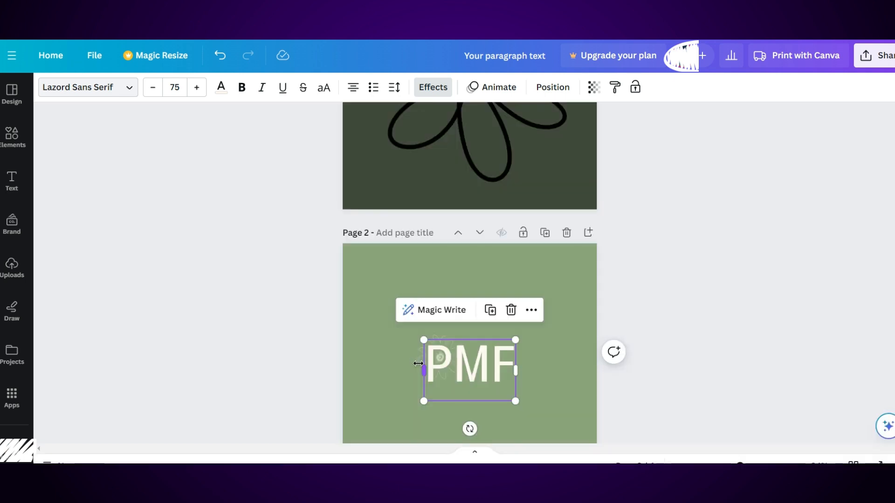
click(413, 360)
click(414, 360)
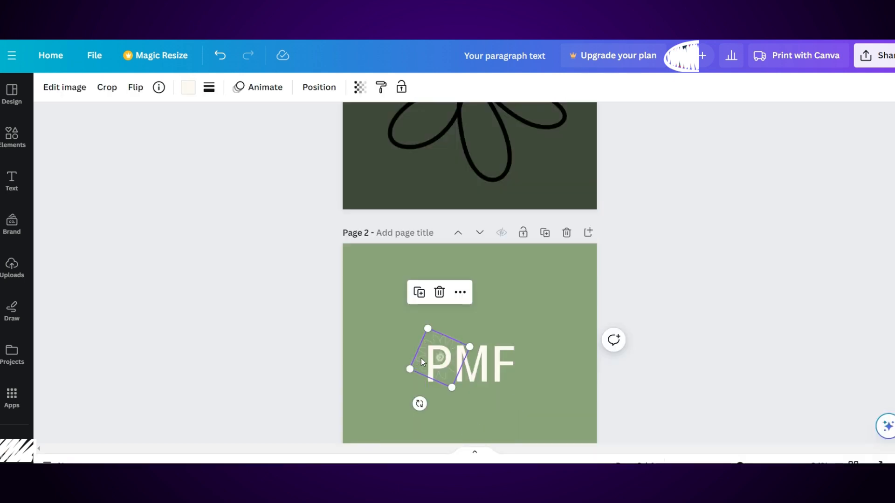
click(459, 293)
mouse_move(464, 296)
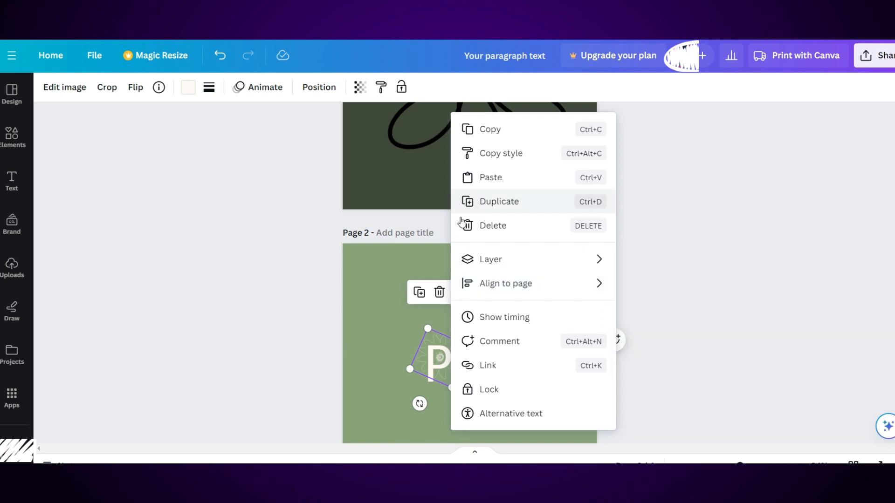
click(485, 387)
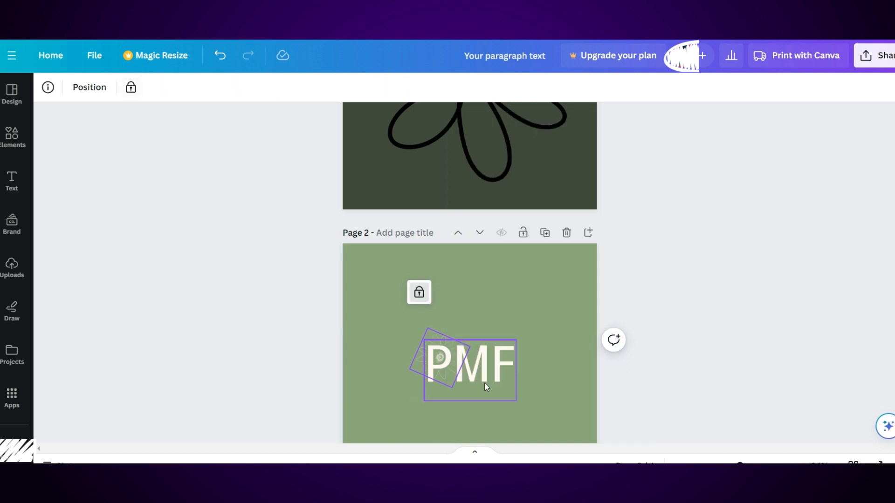
Lock the PMF text on page 2
click(488, 377)
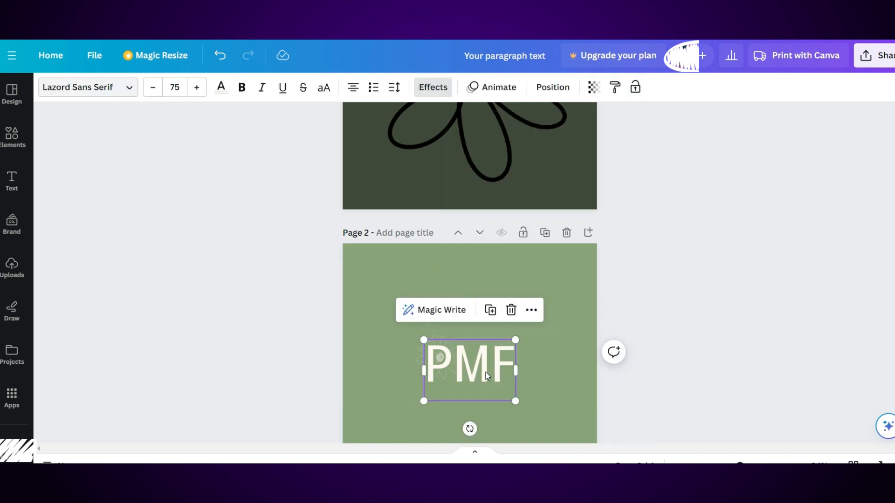
click(531, 311)
click(568, 390)
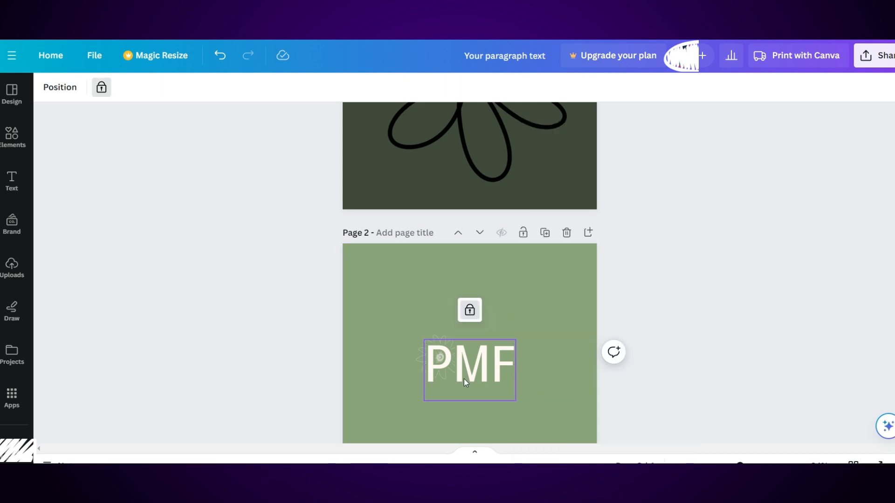
Move the PMF text on page 3 down to the lower end of the flower's stem
click(546, 353)
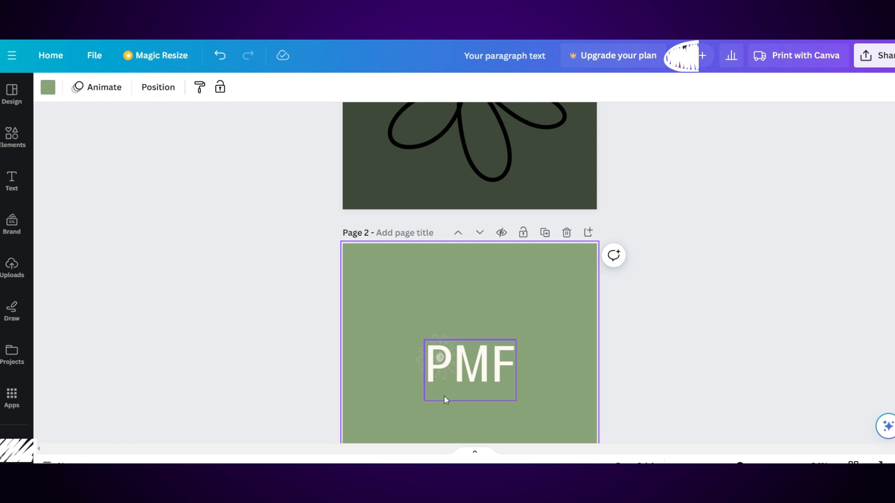
scroll(460, 350, up, 4)
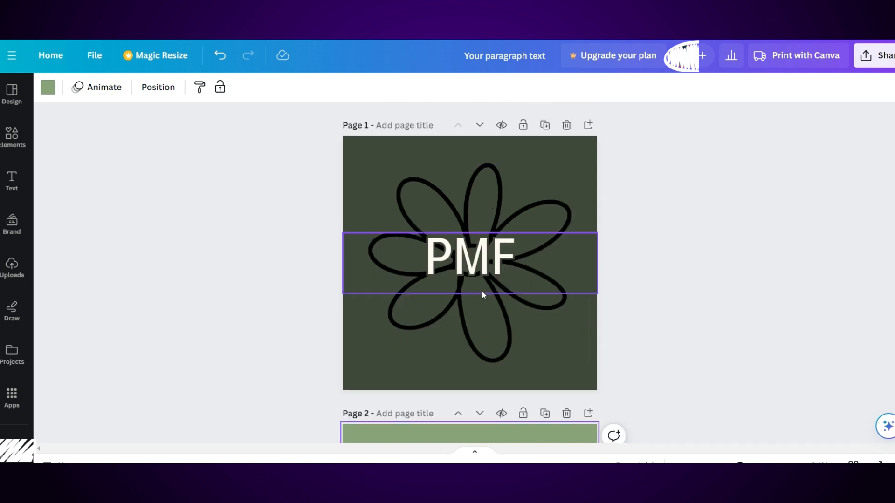
scroll(483, 322, down, 10)
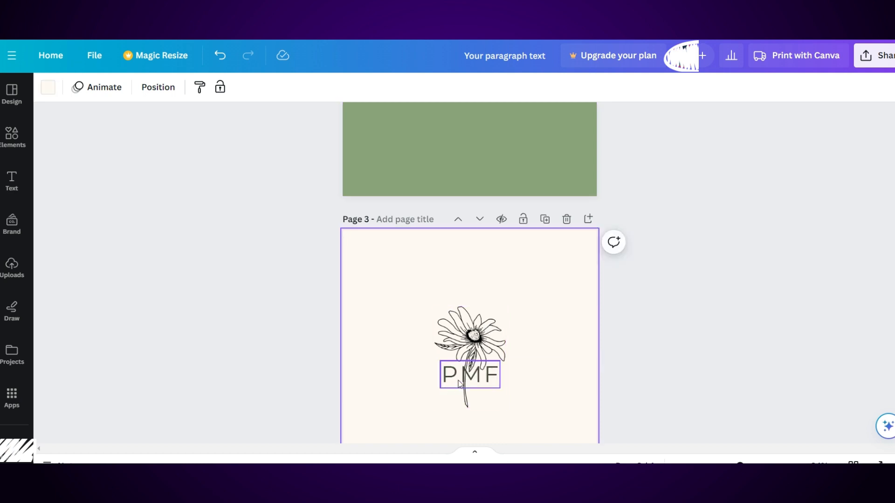
drag(460, 384, 460, 411)
scroll(487, 334, down, 4)
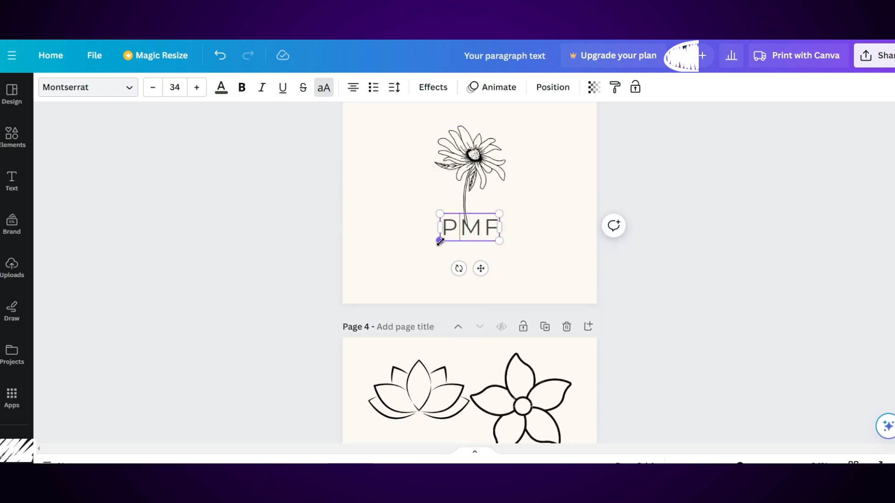
Enlarge the PMF text on page 3 to font size 52.3 and place its M at the stem's lower end
drag(440, 241, 408, 256)
mouse_move(480, 246)
mouse_down()
mouse_move(496, 247)
mouse_move(488, 243)
mouse_up()
click(563, 287)
click(467, 246)
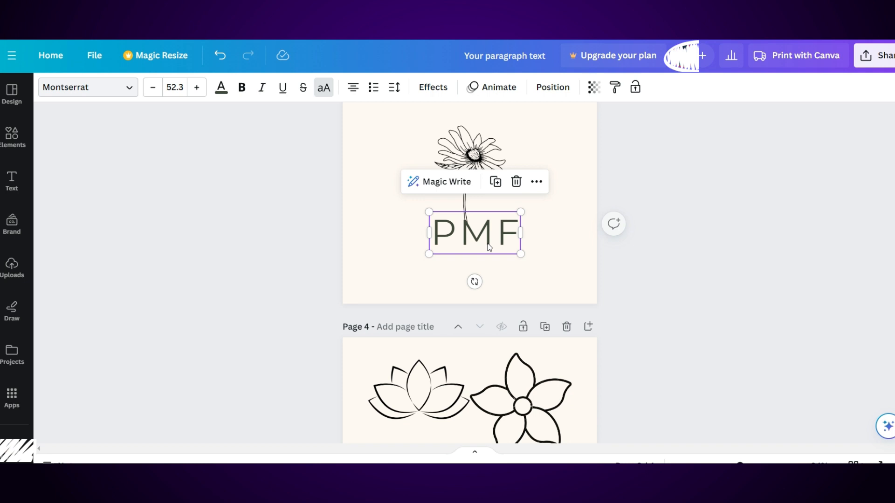
click(575, 250)
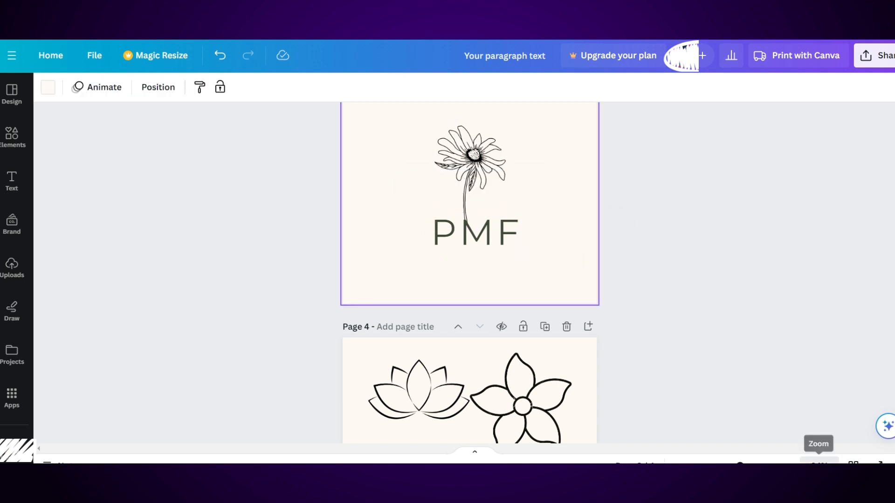
Nudge the PMF text on page 3 slightly right so the M's upper corner lines up with the end of the stem
click(819, 461)
click(821, 238)
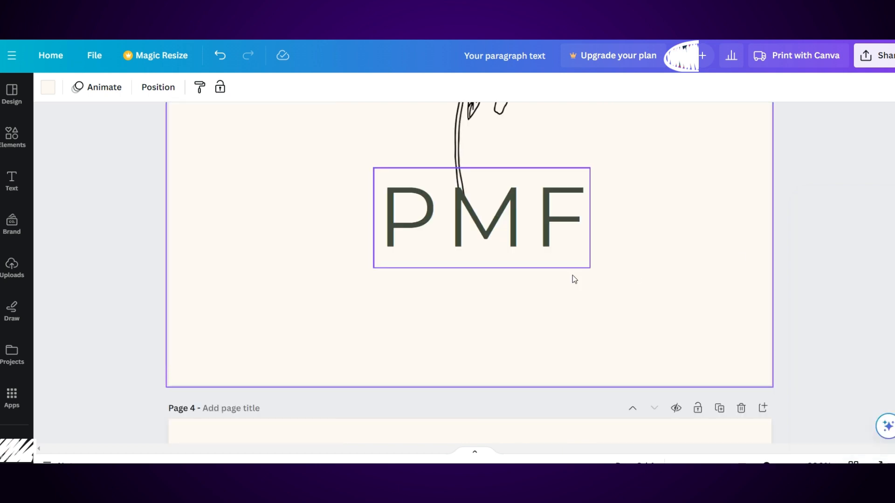
click(494, 267)
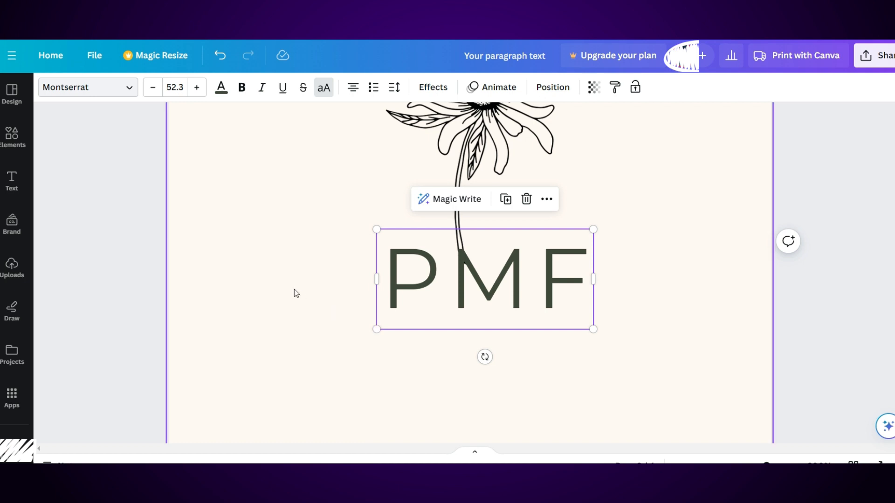
click(315, 278)
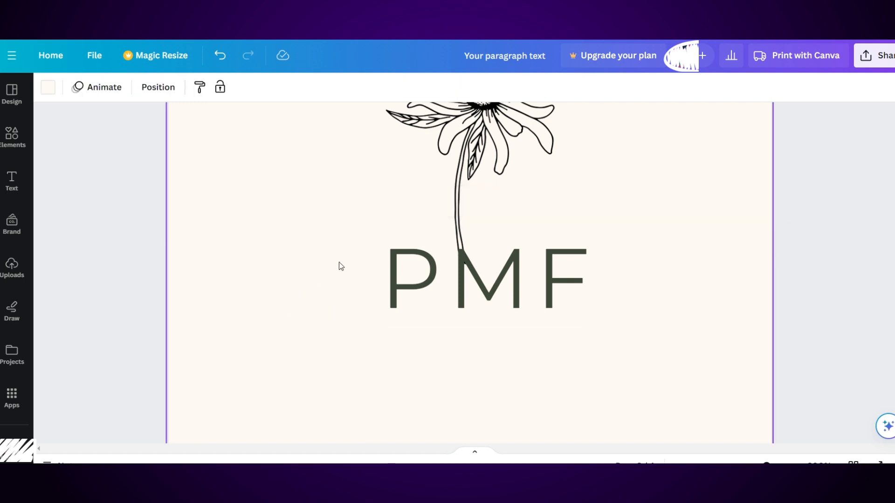
Try to fill the stem's end above the M with a near-black marker dab, and undo it
click(12, 311)
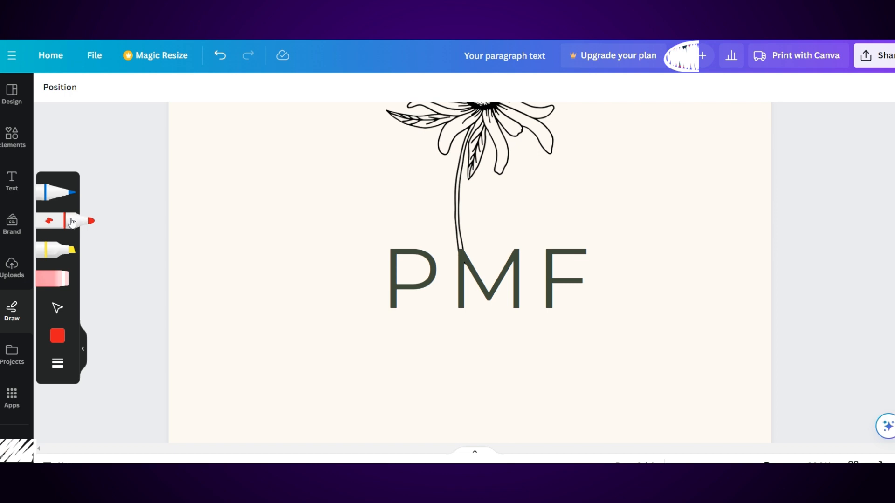
click(57, 335)
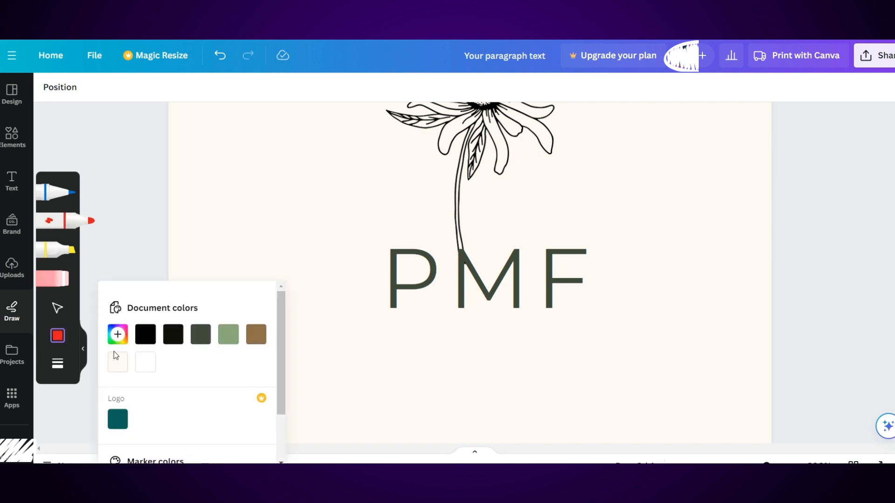
click(173, 335)
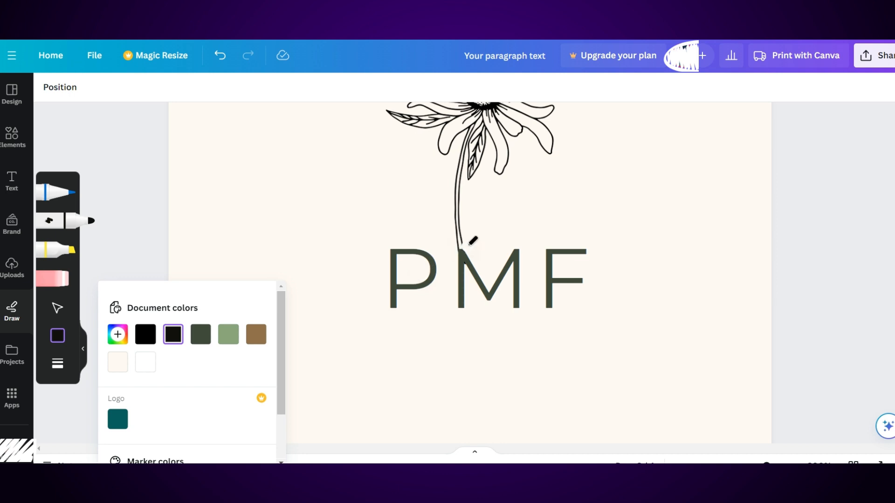
click(461, 248)
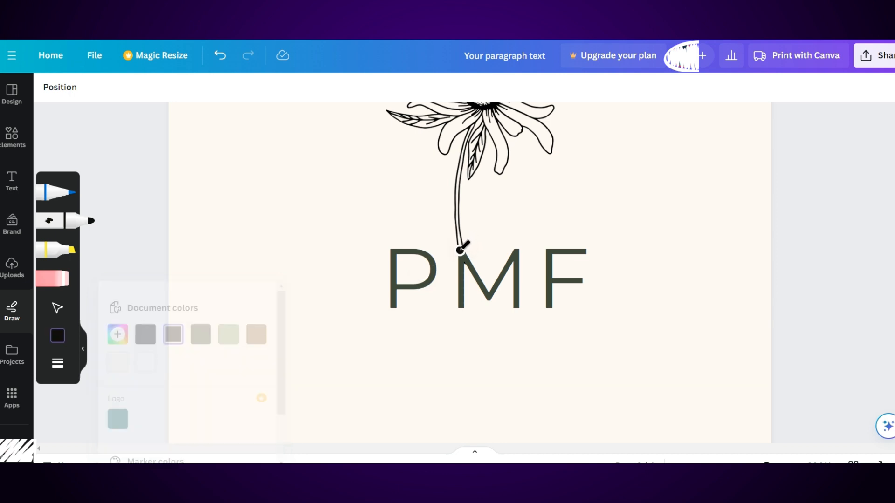
key(ctrl+z)
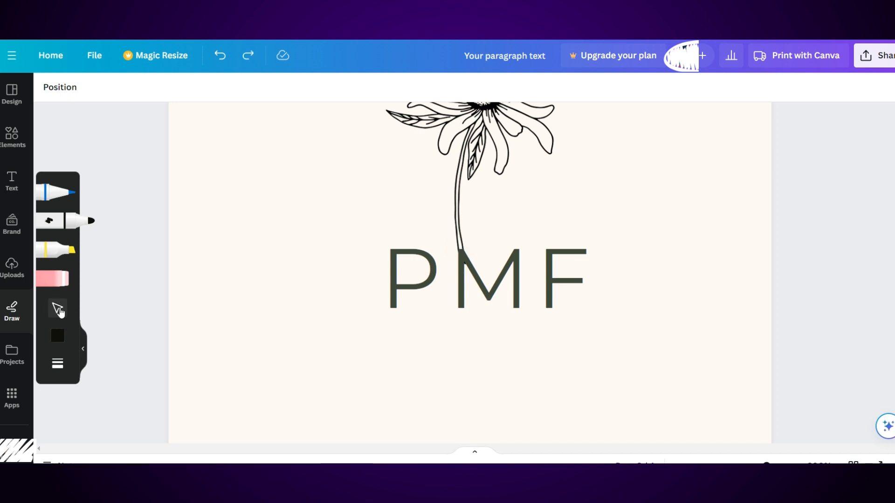
click(58, 309)
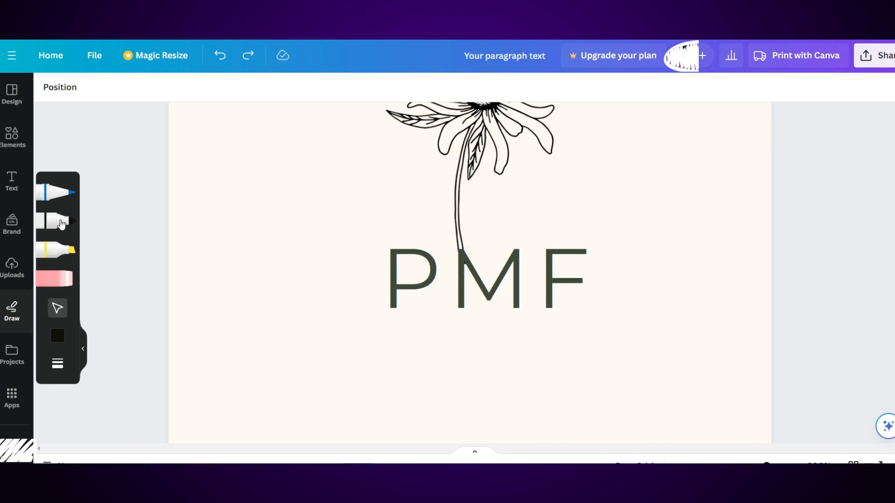
Fill the stem's lower end with a short blue Pen stroke and cover it with a near-black one
click(74, 194)
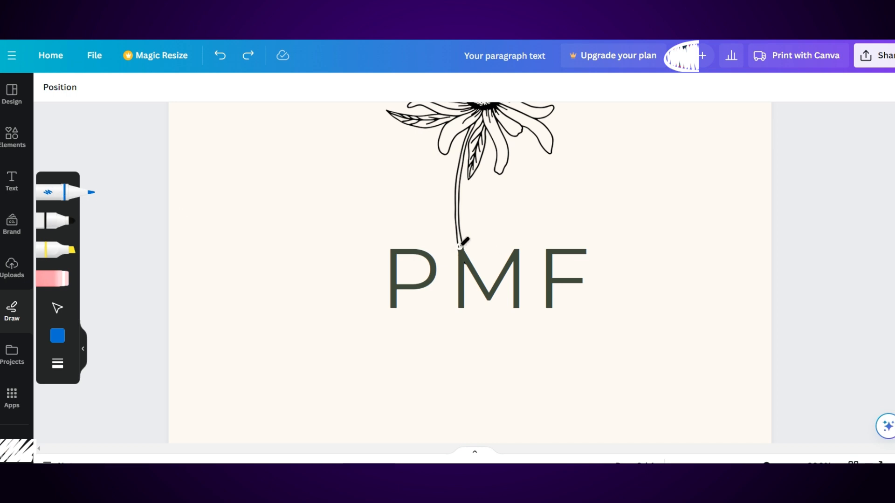
drag(461, 246, 461, 240)
click(58, 336)
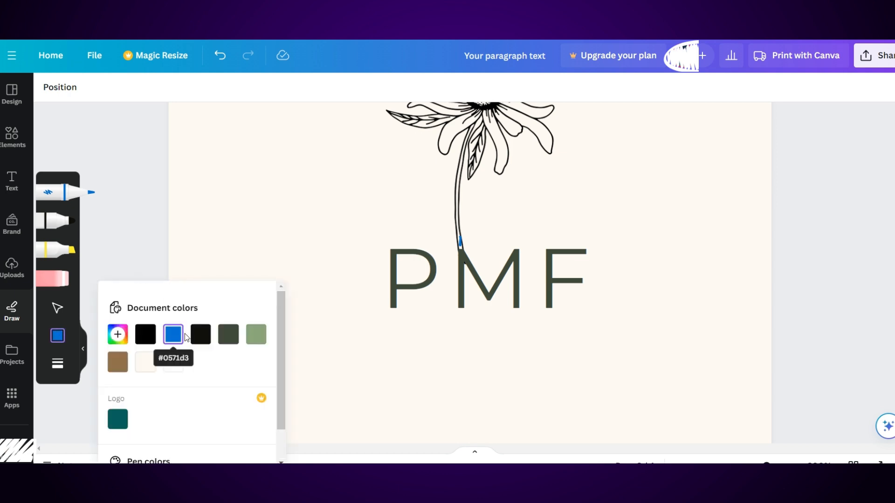
click(199, 338)
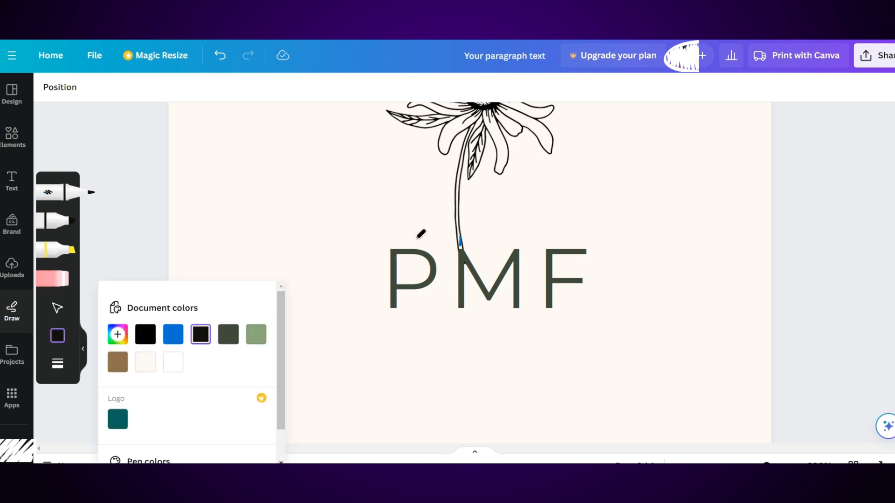
click(461, 246)
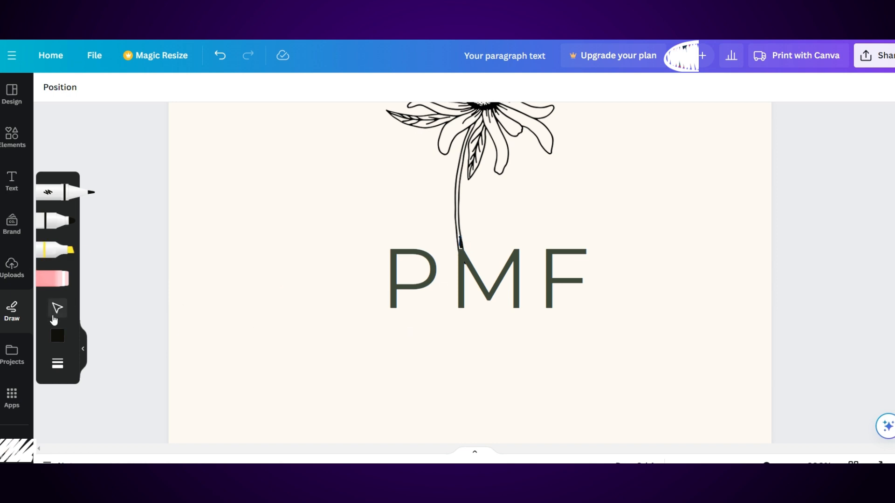
Fill the stem from the M up to the petals with dark green Pen strokes and undo the last stroke
click(58, 336)
click(236, 341)
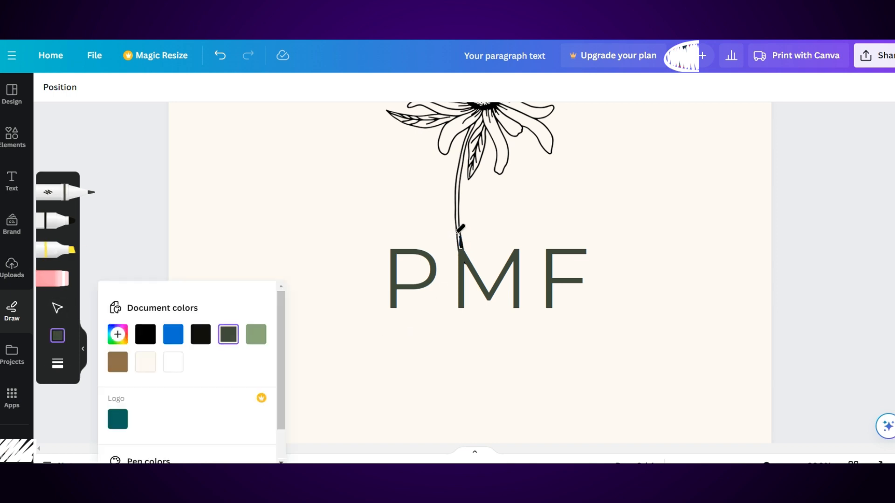
mouse_move(461, 253)
mouse_down()
mouse_move(457, 177)
mouse_move(459, 193)
mouse_move(469, 139)
mouse_up()
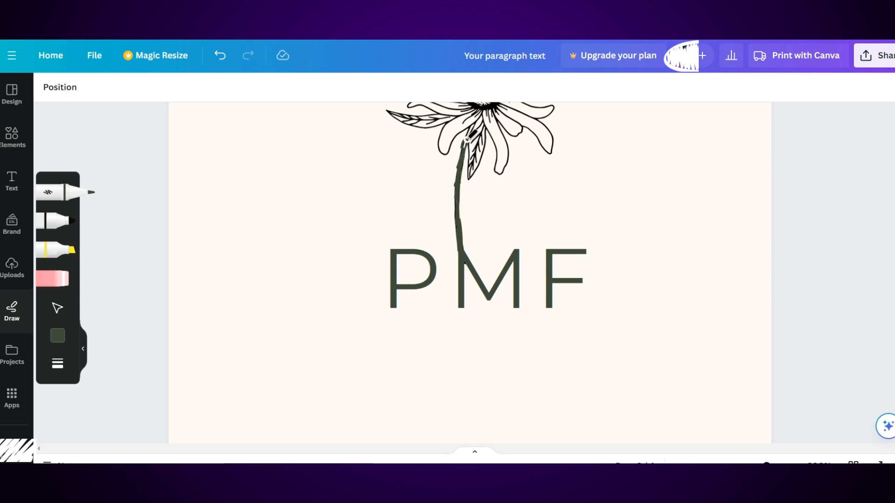
key(ctrl+z)
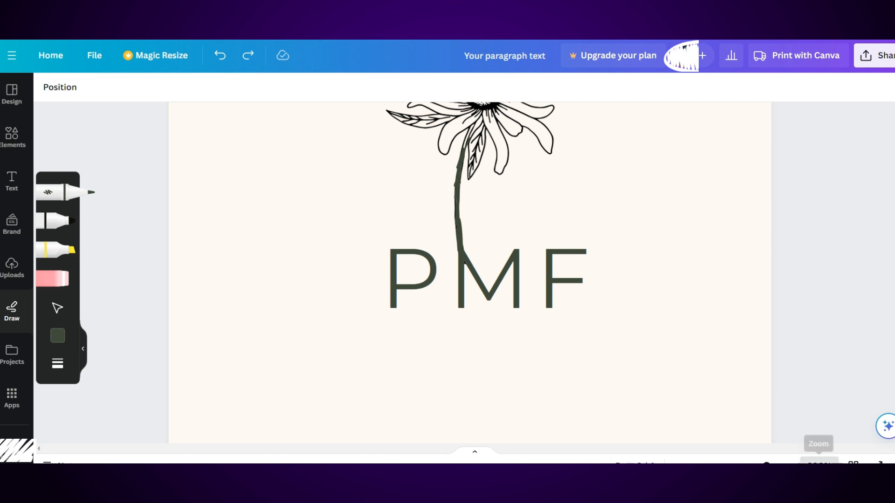
Examine the PMF logo variations on pages 1 to 3 at a reduced zoom with the drawing tools closed
click(819, 463)
click(833, 310)
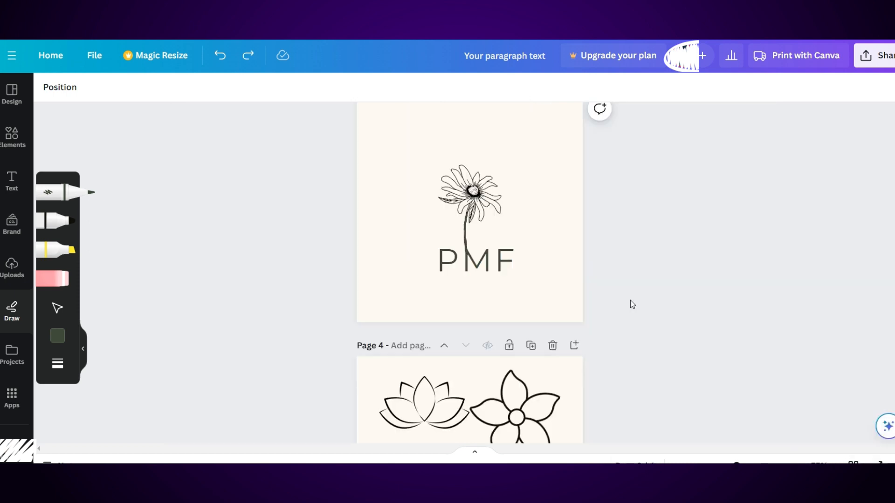
scroll(564, 270, up, 3)
scroll(548, 317, up, 2)
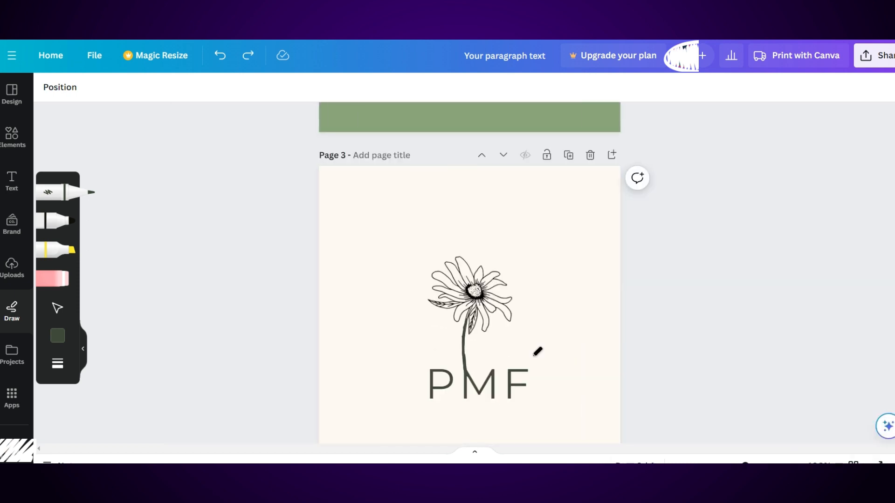
scroll(513, 335, down, 1)
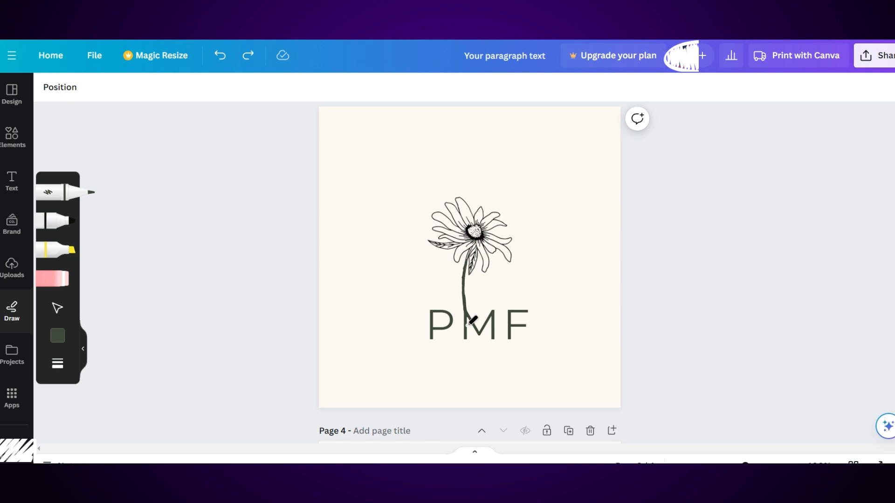
scroll(473, 321, up, 8)
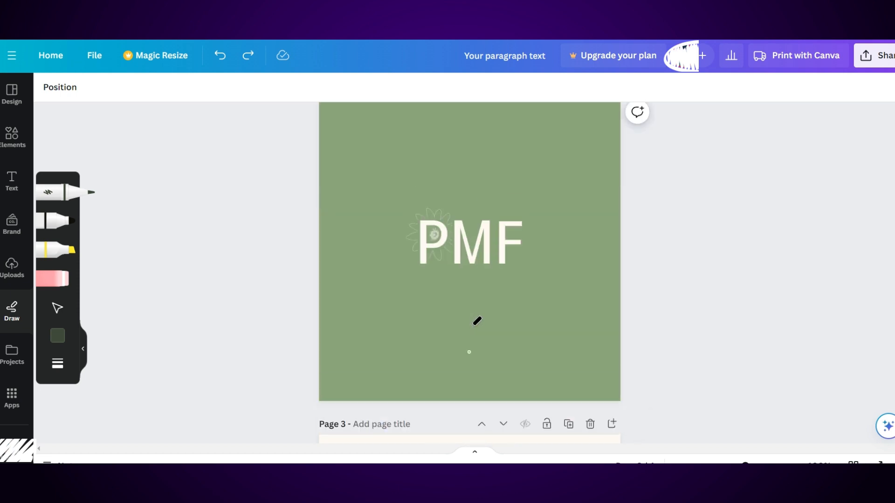
scroll(472, 329, up, 6)
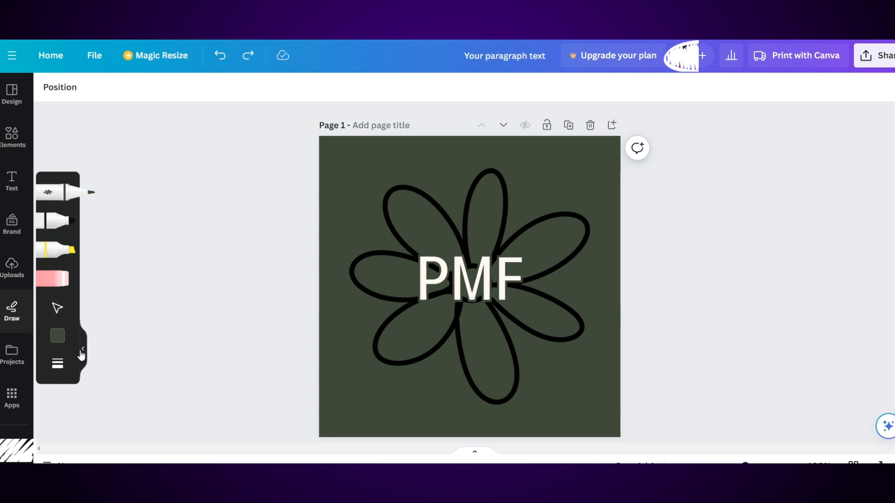
click(82, 353)
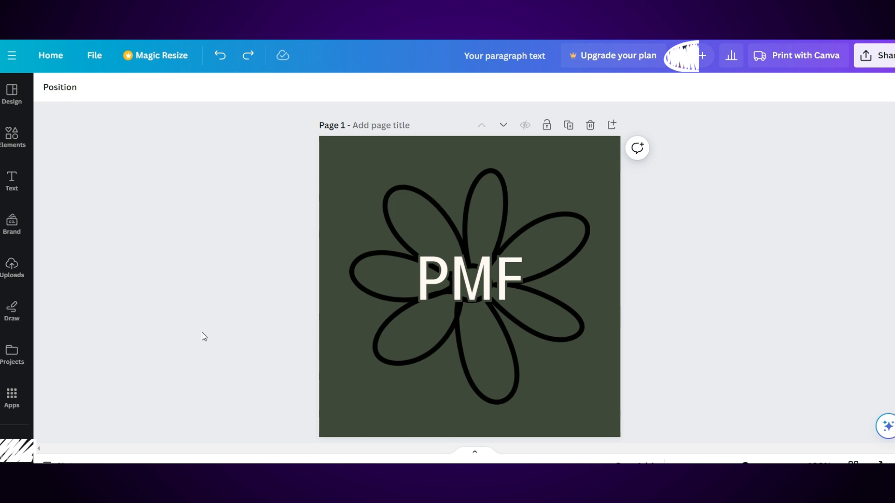
click(424, 354)
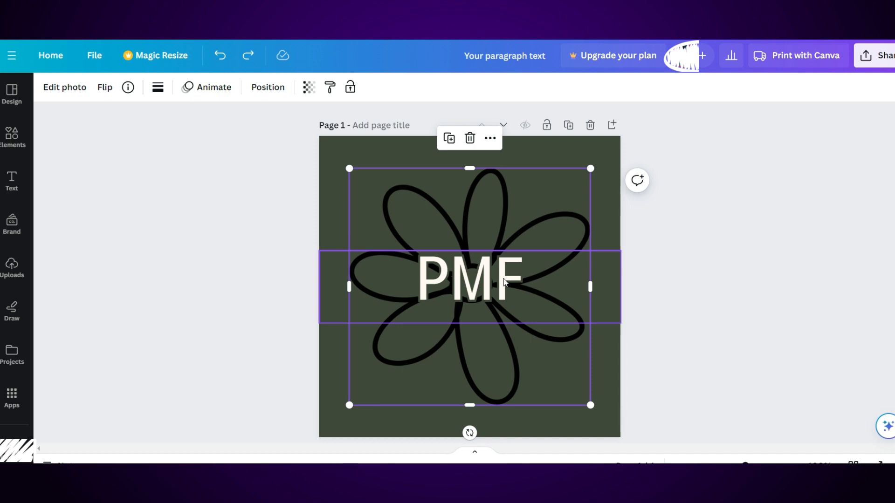
scroll(506, 282, down, 6)
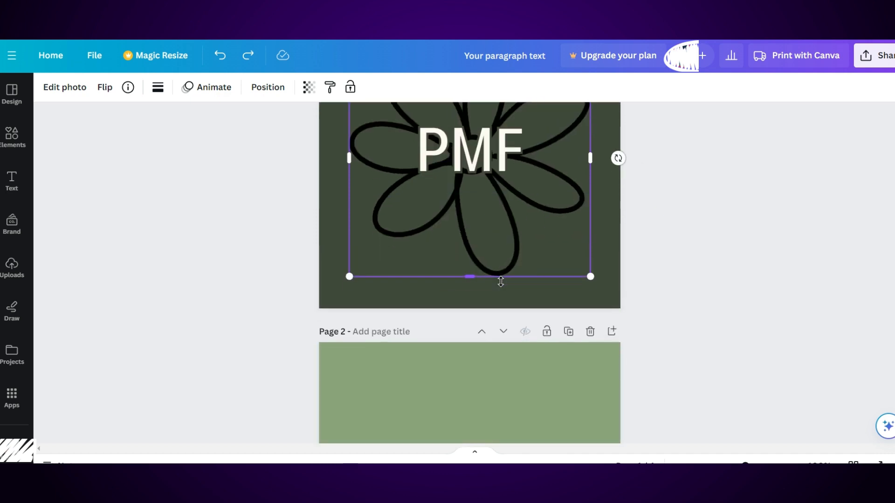